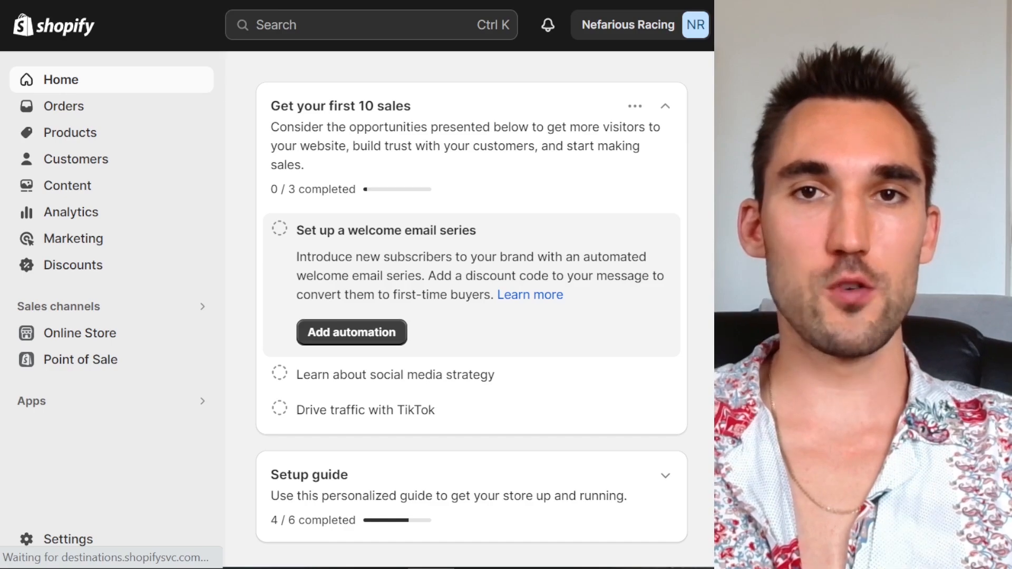
# - Switch to Google Analytics and open the admin settings, expanding the property section of the Nefarious Racing GA4 property
pyautogui.click(182, 1)
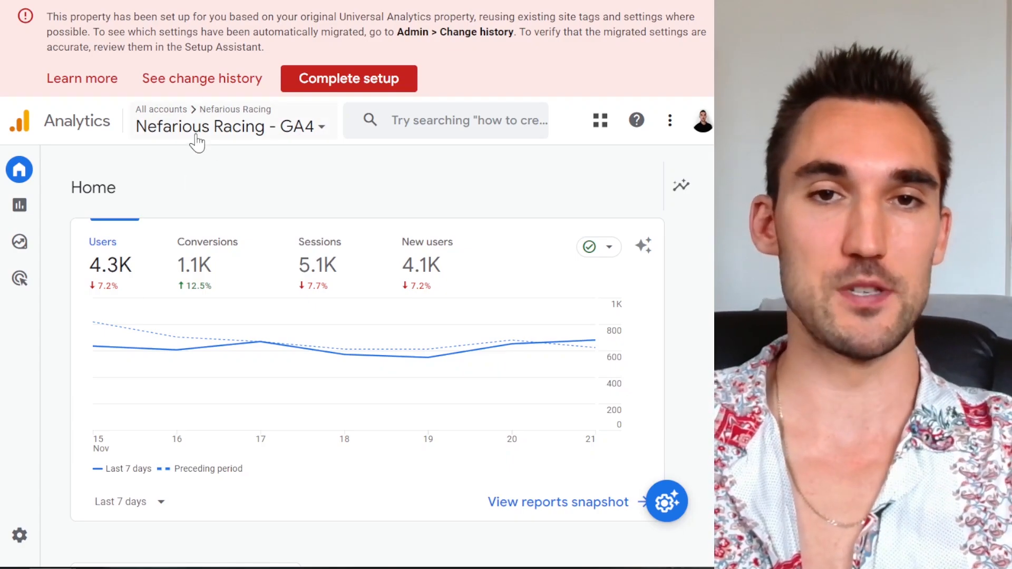
pyautogui.click(197, 139)
pyautogui.scroll(-5, 157, 328)
pyautogui.click(182, 549)
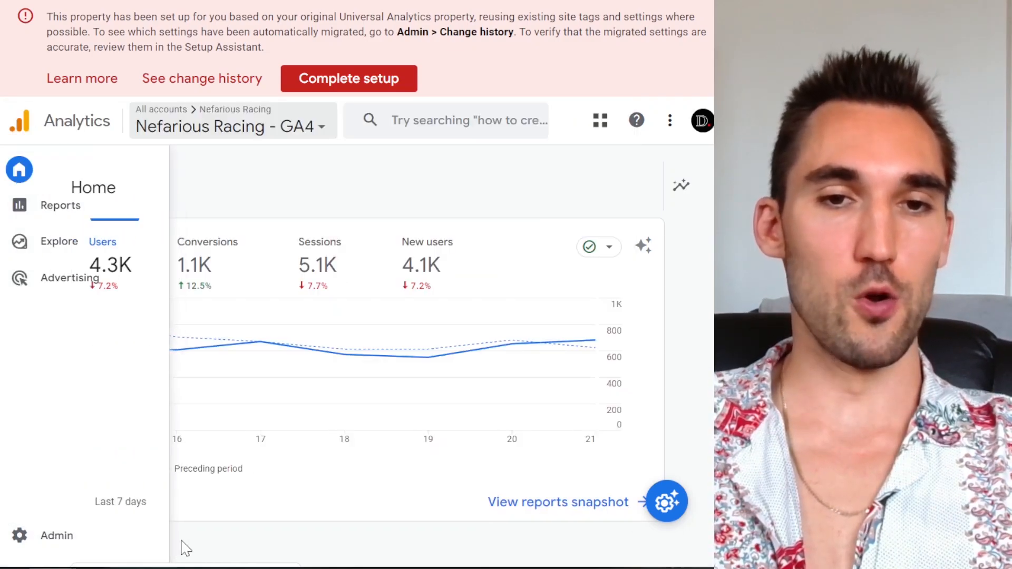
pyautogui.click(32, 539)
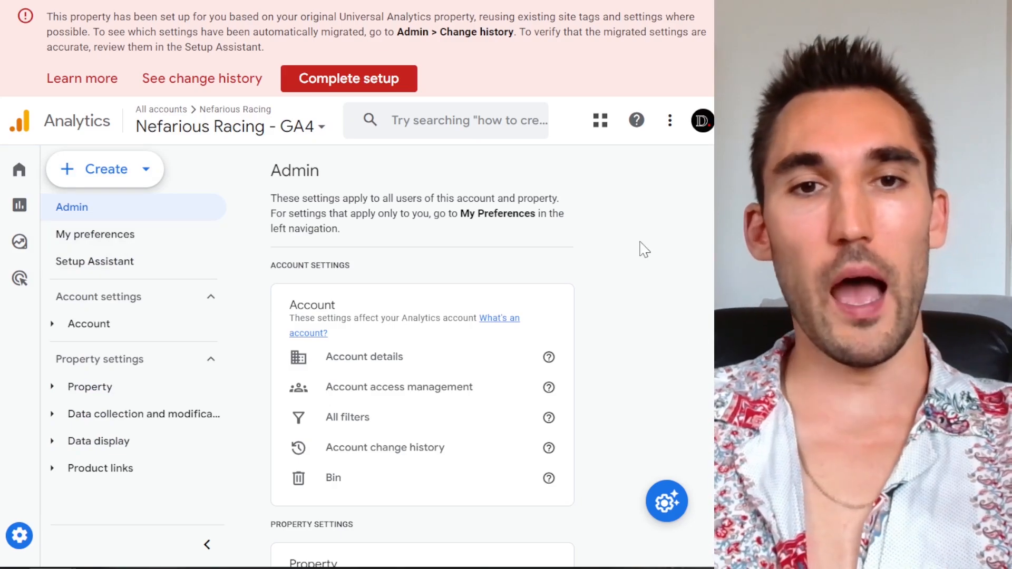
pyautogui.click(143, 393)
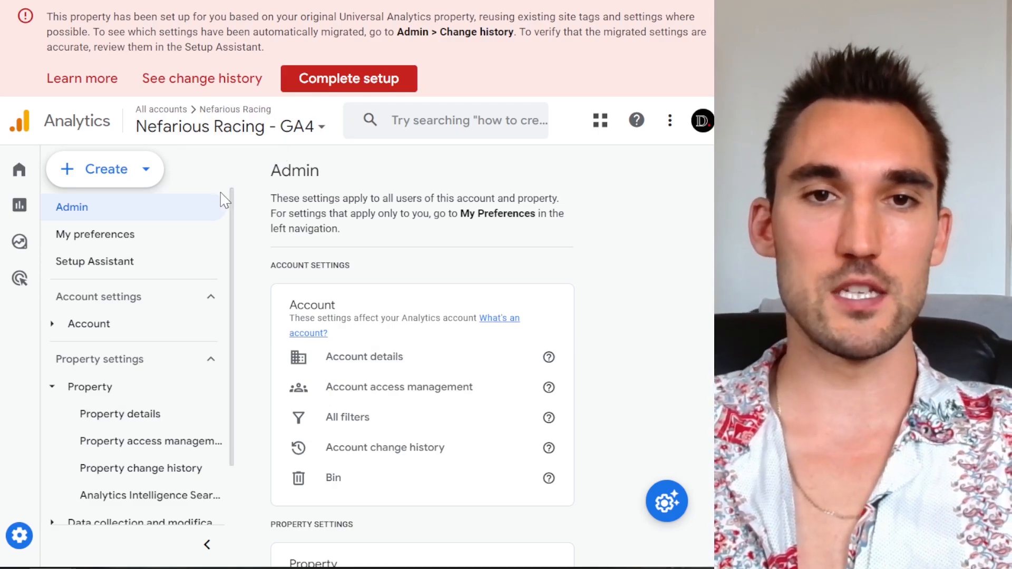
pyautogui.click(149, 185)
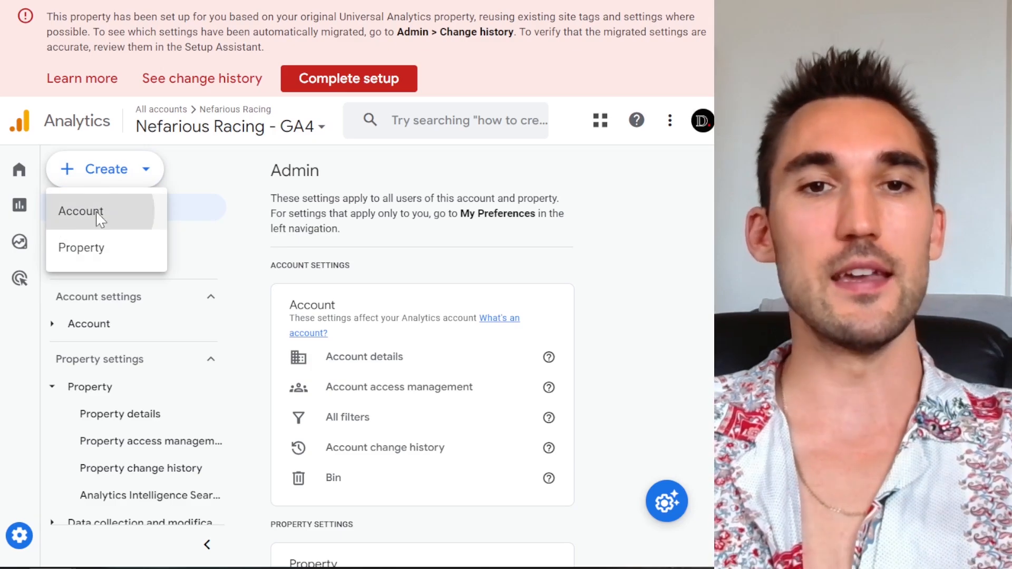
pyautogui.click(97, 210)
pyautogui.scroll(-5, 378, 291)
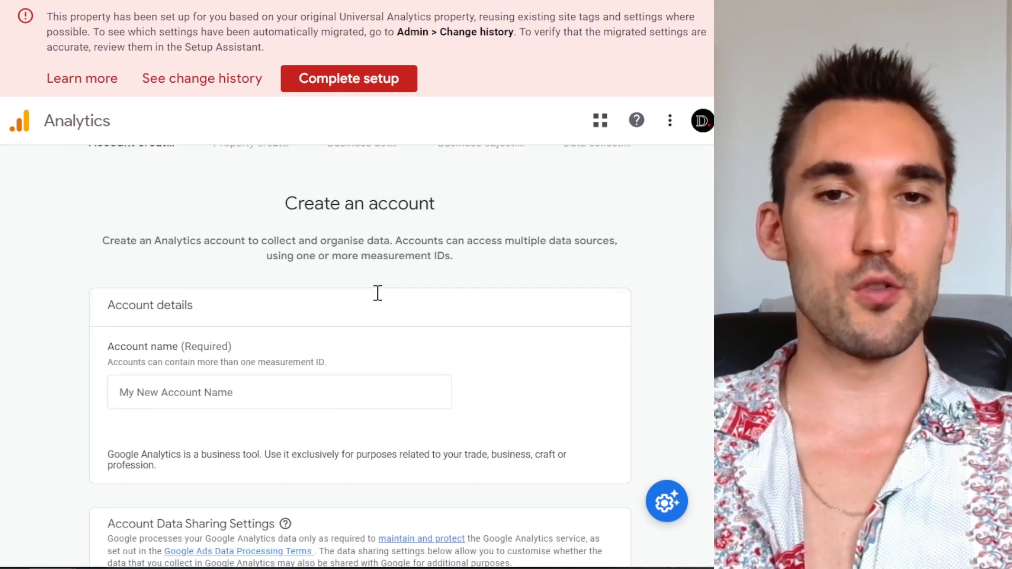
pyautogui.click(188, 193)
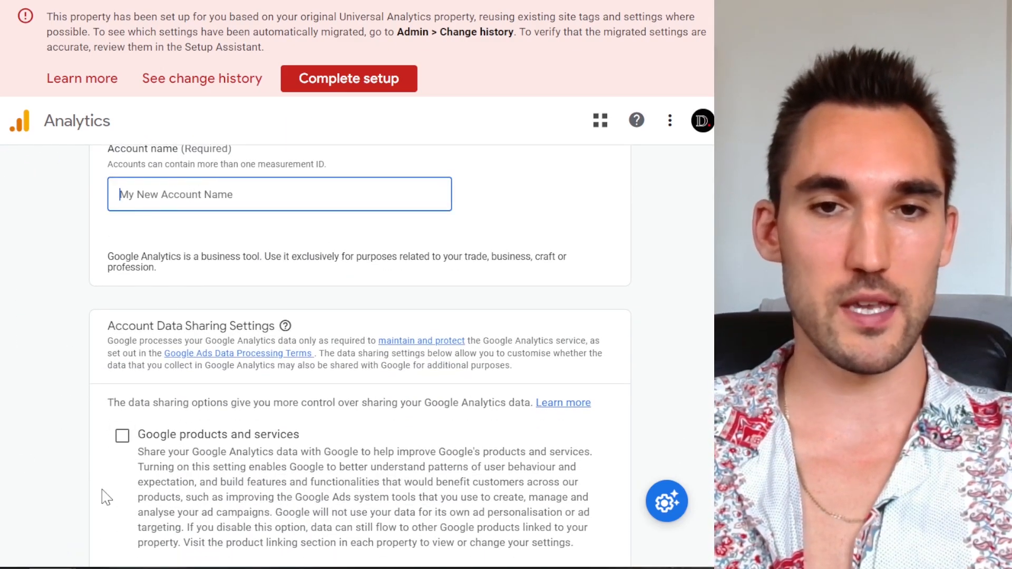
pyautogui.scroll(-8, 126, 299)
pyautogui.scroll(7, 138, 194)
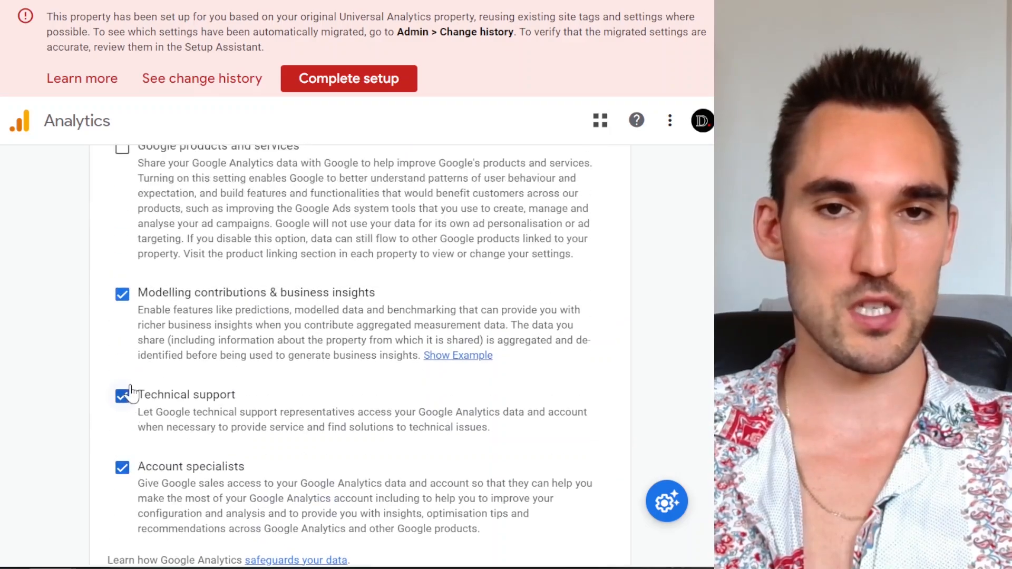
pyautogui.scroll(-7, 147, 323)
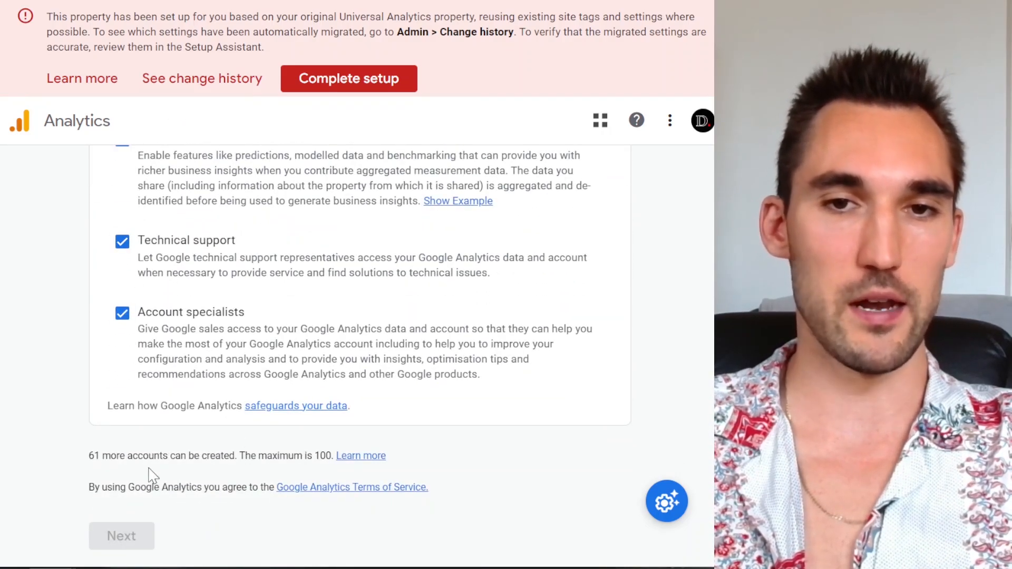
pyautogui.scroll(8, 153, 464)
pyautogui.write('Nef')
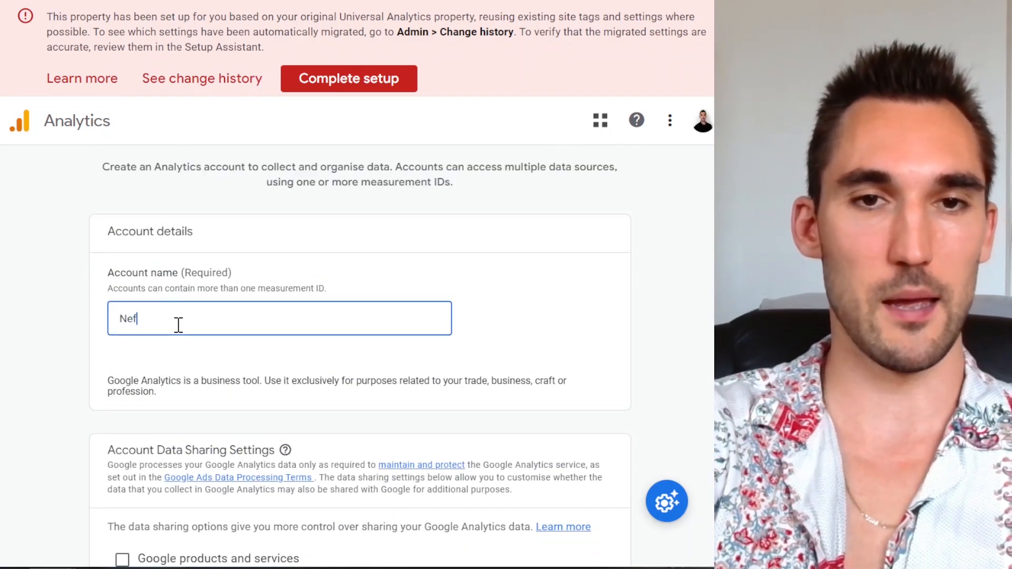
pyautogui.write('arious Ra')
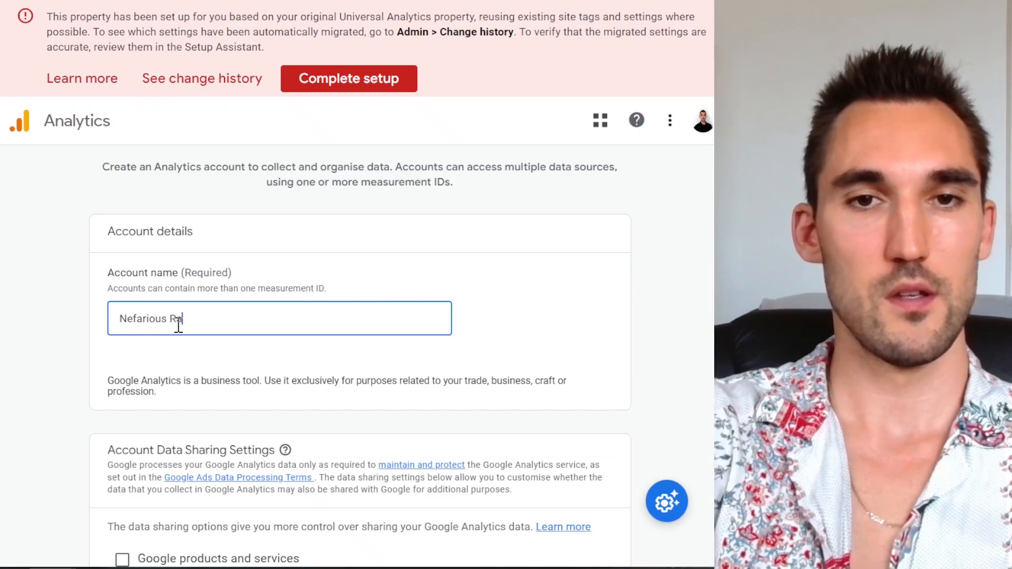
pyautogui.write('cing Shop')
pyautogui.scroll(-10, 178, 325)
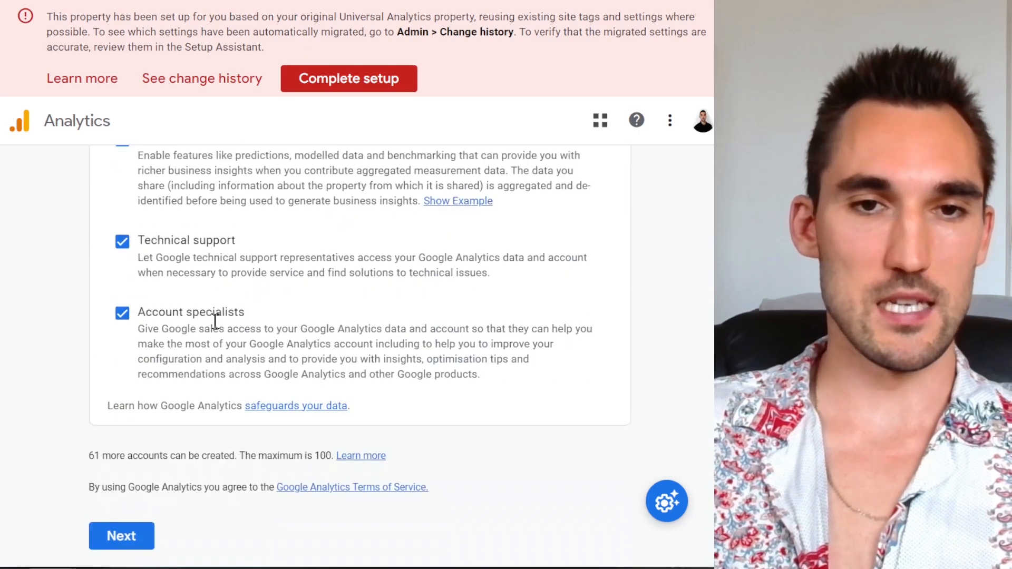
pyautogui.click(130, 535)
pyautogui.scroll(-3, 228, 332)
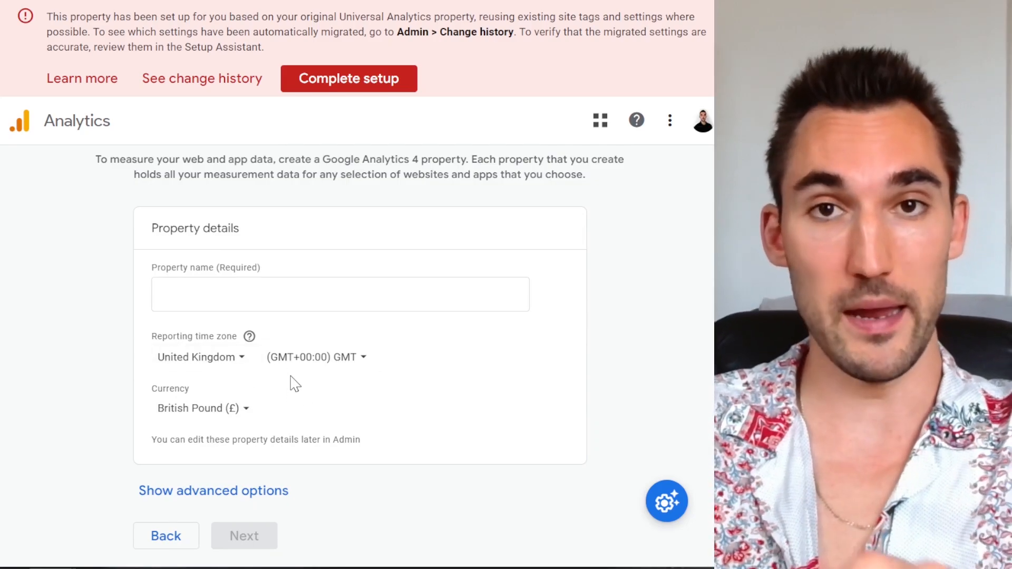
pyautogui.scroll(3, 192, 299)
pyautogui.click(30, 162)
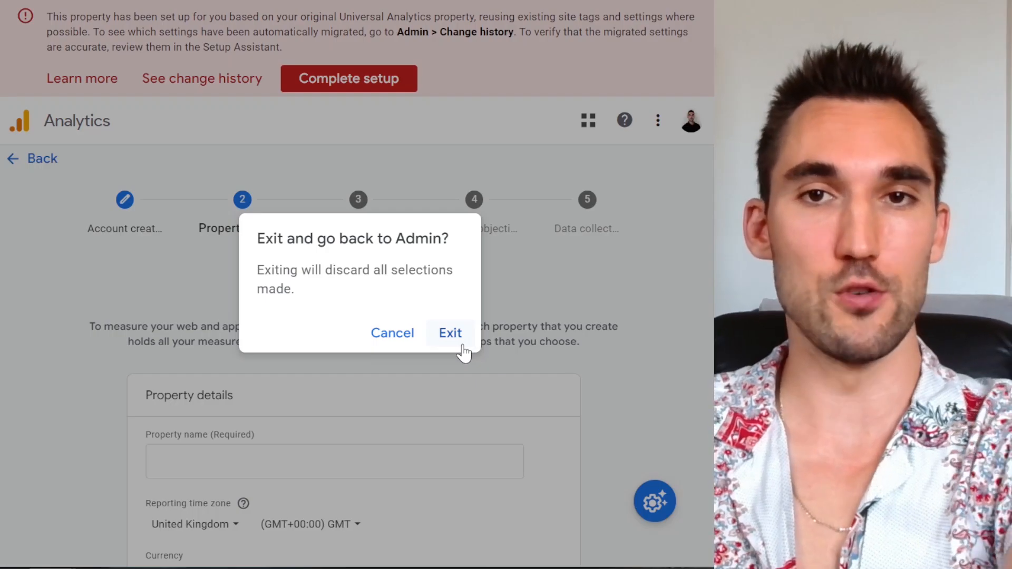
pyautogui.click(459, 340)
# - Start creating a new property in the existing Nefarious Racing account and name it Nefarious Racing Shop
pyautogui.click(136, 390)
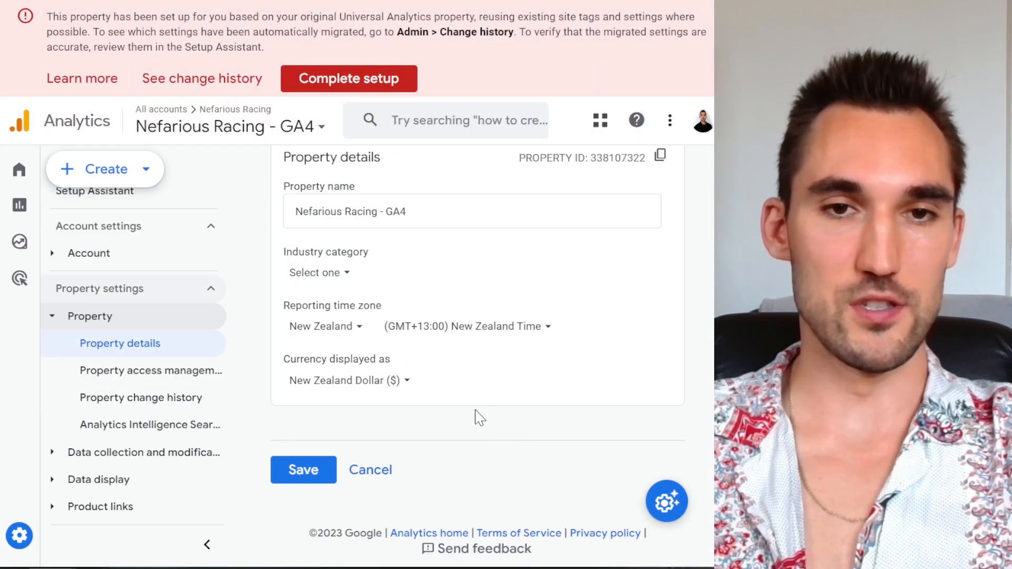
pyautogui.click(132, 179)
pyautogui.click(113, 252)
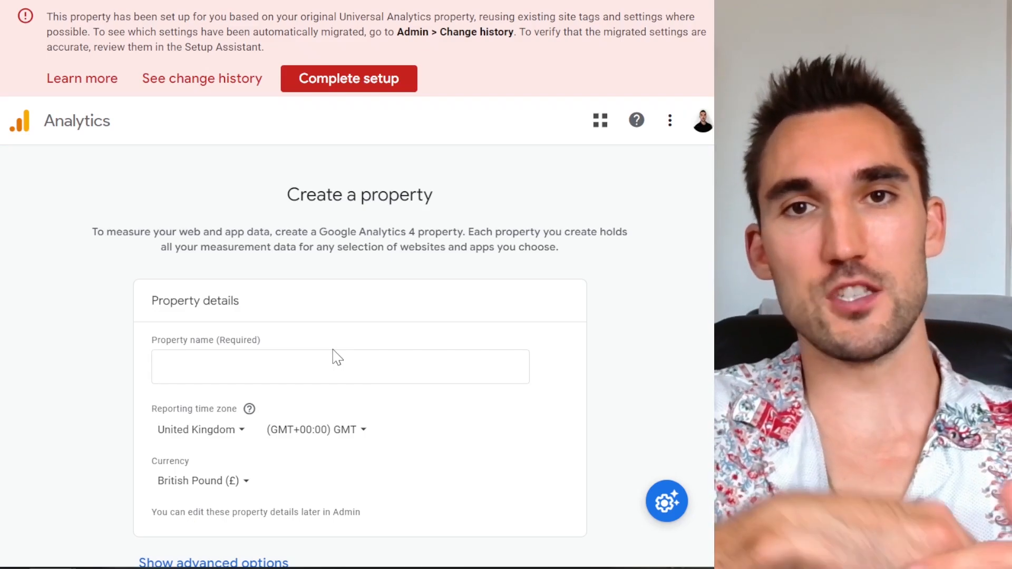
pyautogui.scroll(-2, 255, 321)
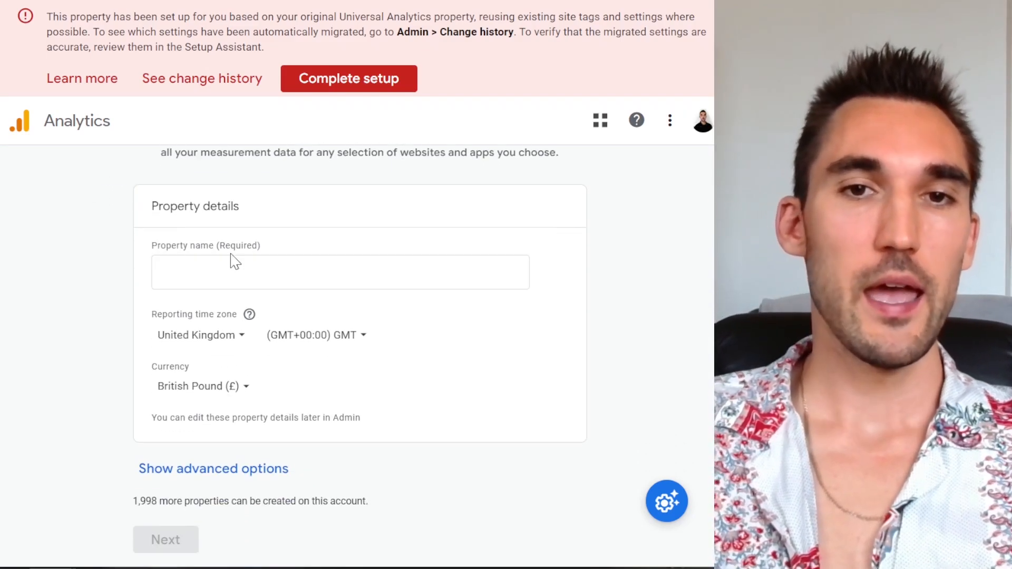
pyautogui.click(257, 271)
pyautogui.write('Nefariou')
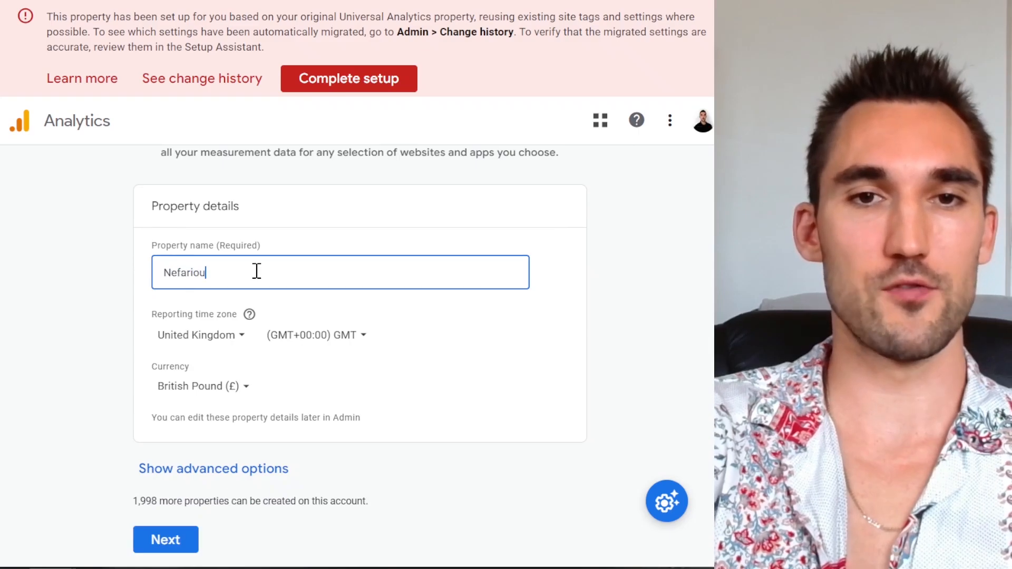
pyautogui.write('s Racing Shop')
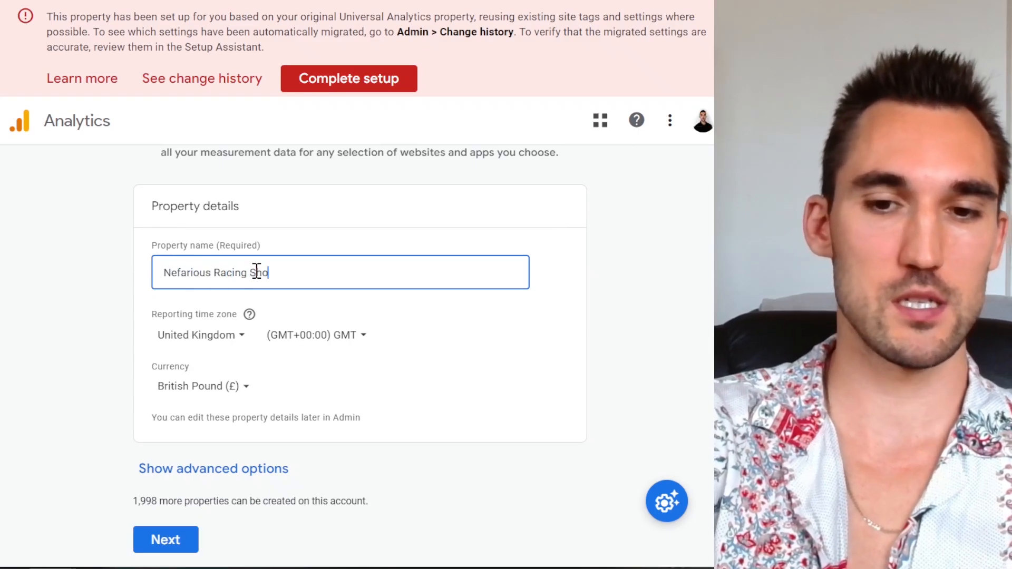
# - Set the new property's reporting time zone to United States, (GMT-06:00) Chicago Time, and continue to the business details
pyautogui.click(220, 340)
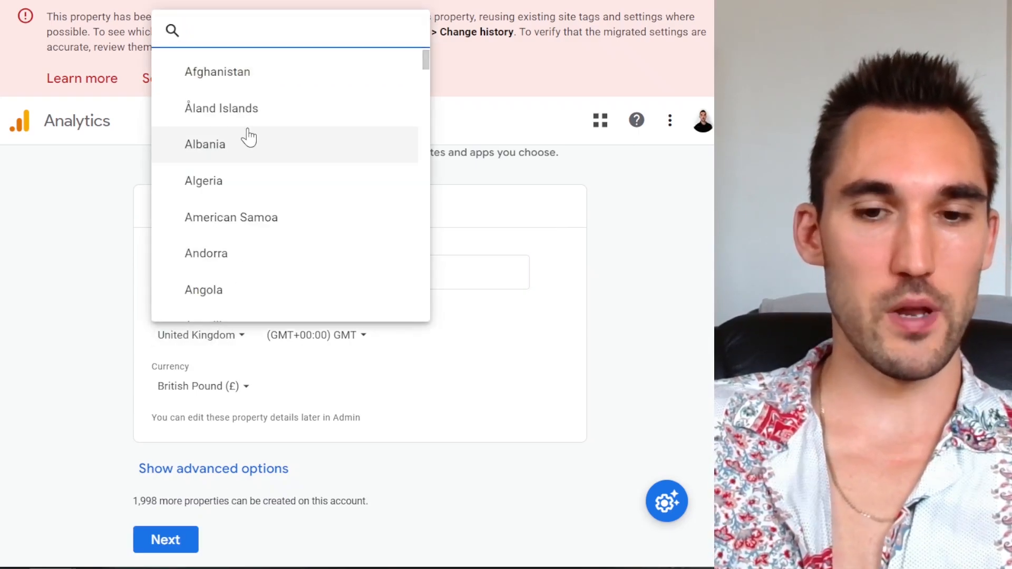
pyautogui.write('unit')
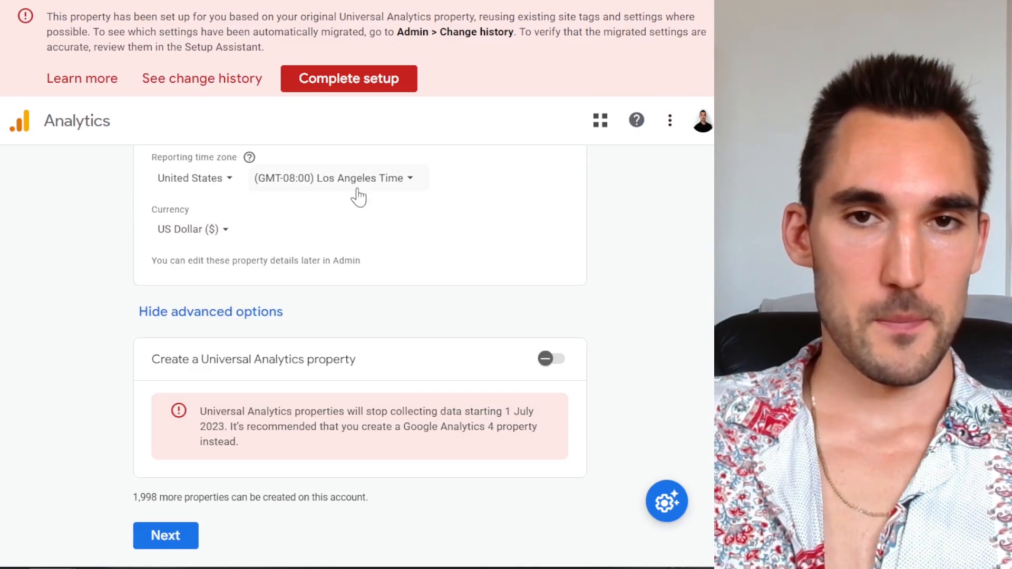
pyautogui.click(351, 179)
pyautogui.scroll(-15, 430, 326)
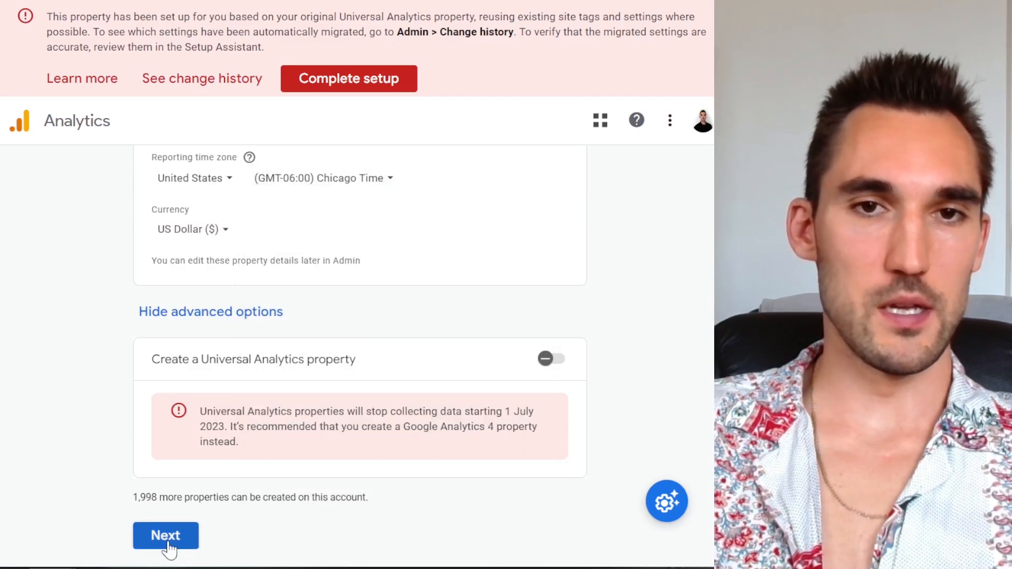
pyautogui.click(178, 312)
pyautogui.click(201, 467)
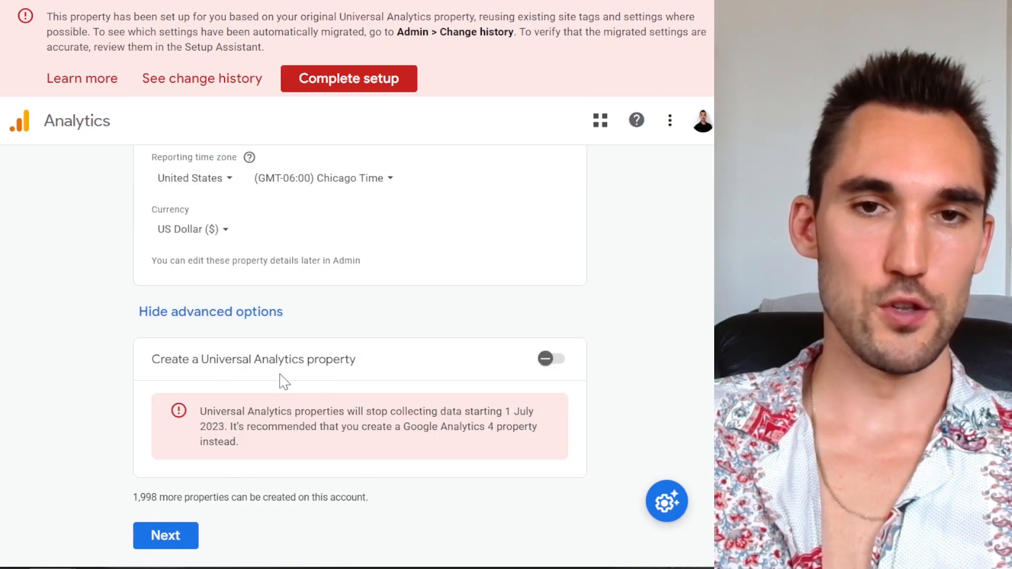
pyautogui.click(246, 312)
pyautogui.click(180, 529)
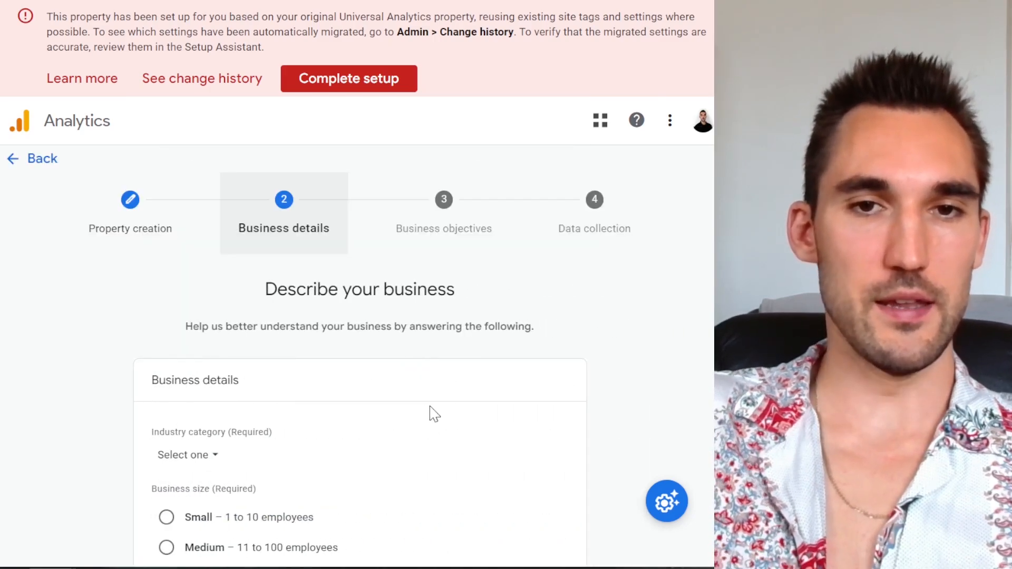
# - Describe the business with the industry category Auto & Vehicles and the size Small, and continue to the objectives
pyautogui.scroll(-3, 412, 406)
pyautogui.click(193, 319)
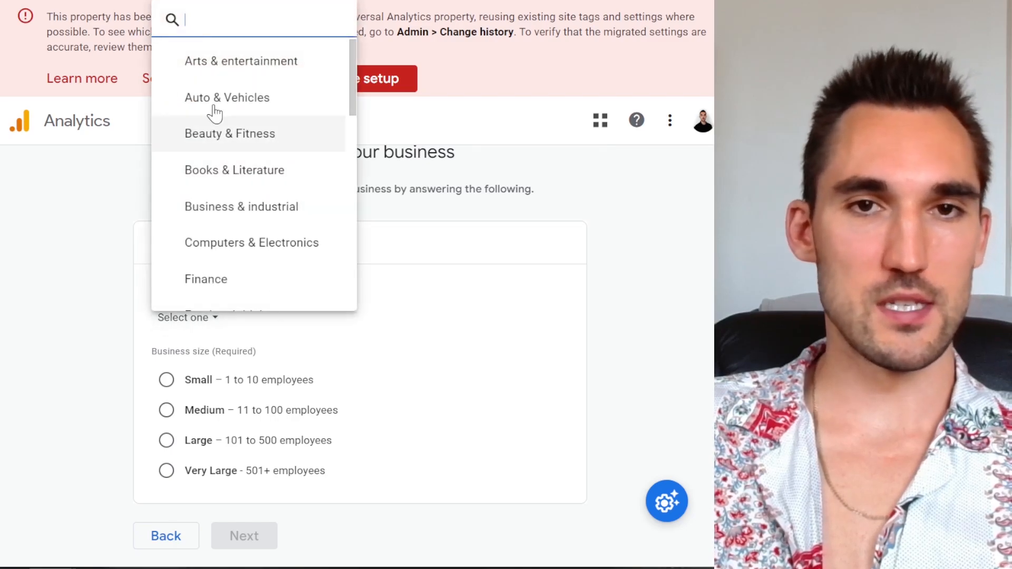
pyautogui.click(224, 103)
pyautogui.click(166, 381)
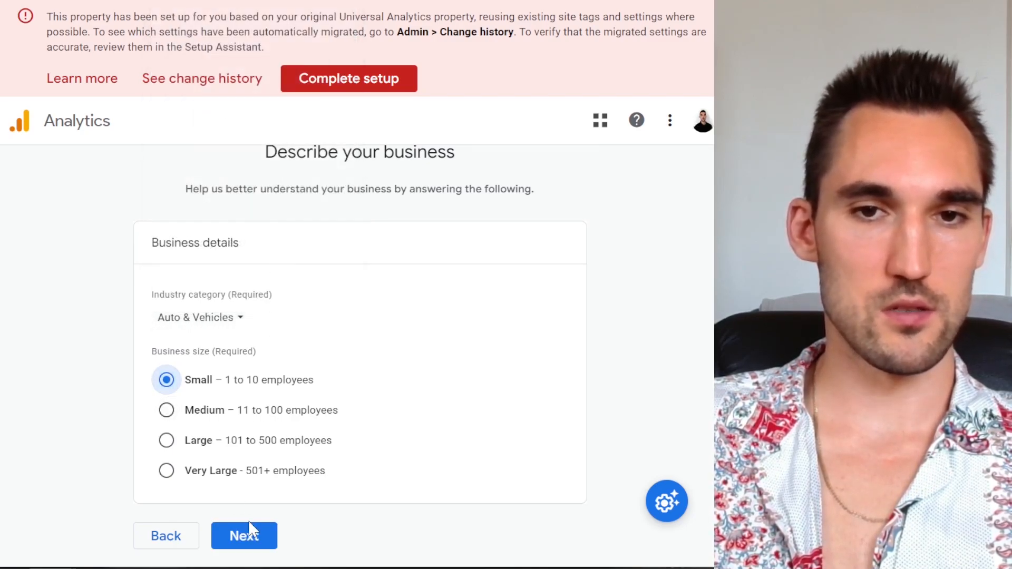
pyautogui.click(250, 529)
# - Choose Drive online sales as the business objective and create the property
pyautogui.scroll(-3, 376, 317)
pyautogui.scroll(2, 390, 303)
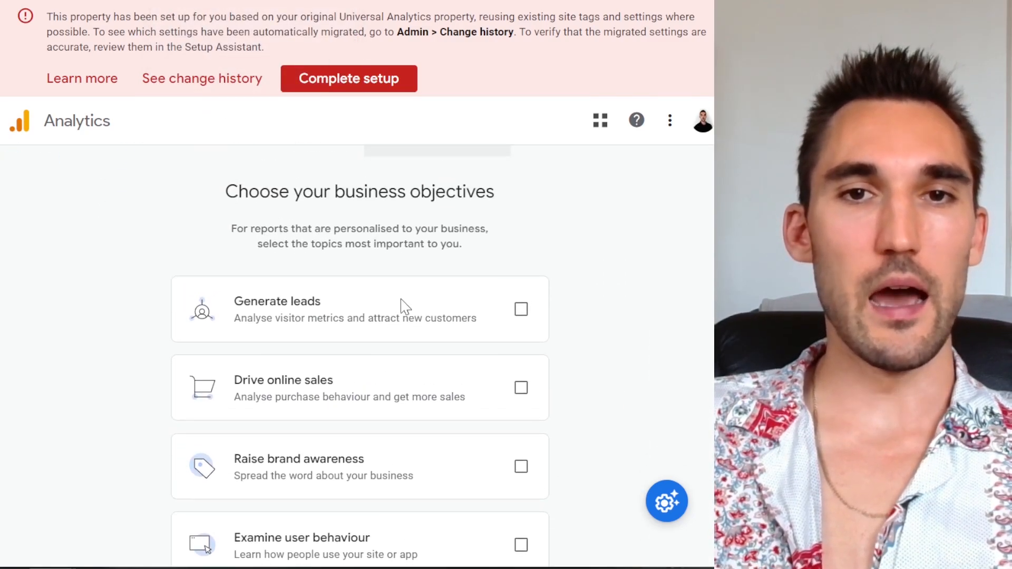
pyautogui.scroll(-2, 413, 285)
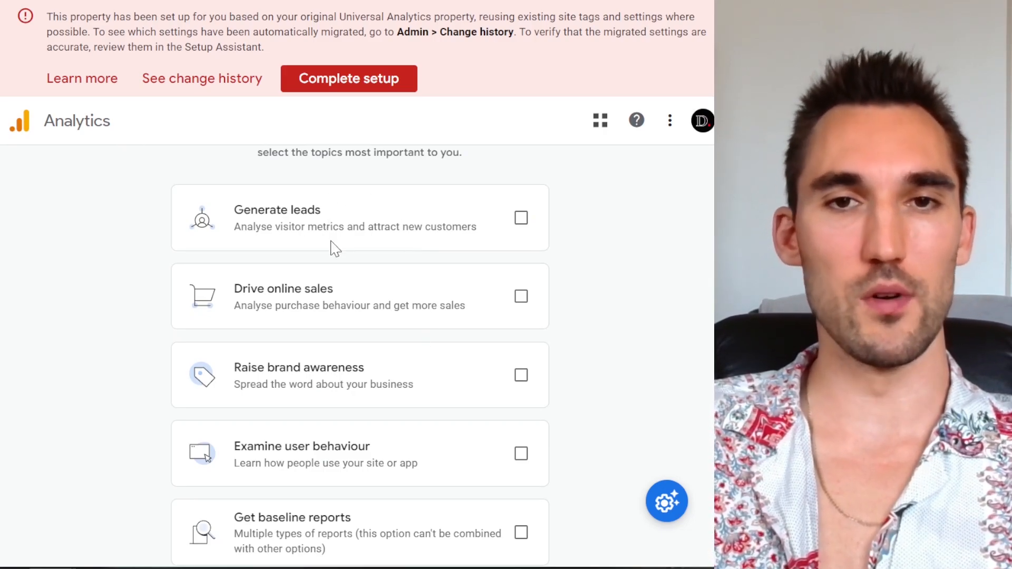
pyautogui.click(524, 299)
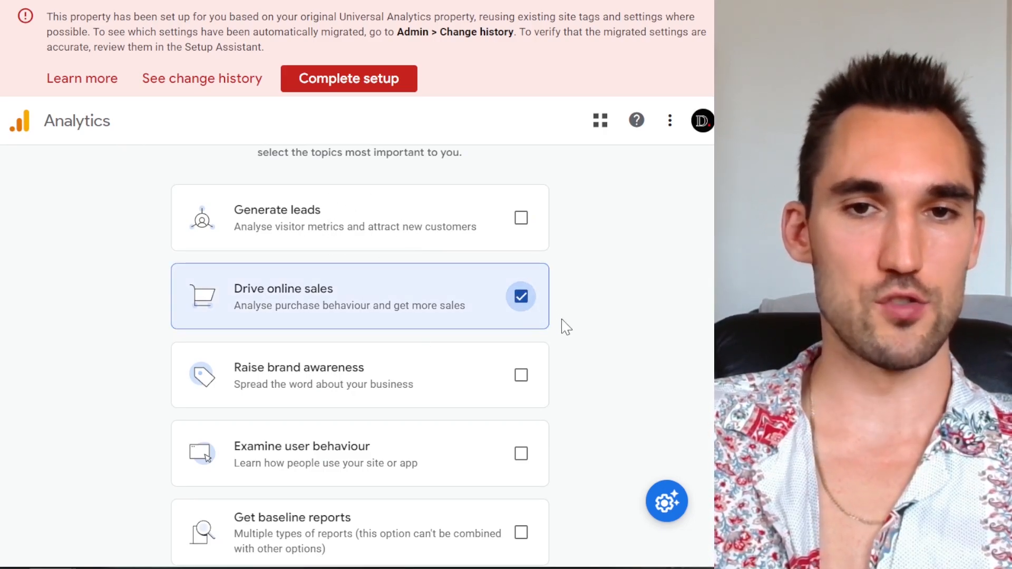
pyautogui.scroll(-1, 569, 343)
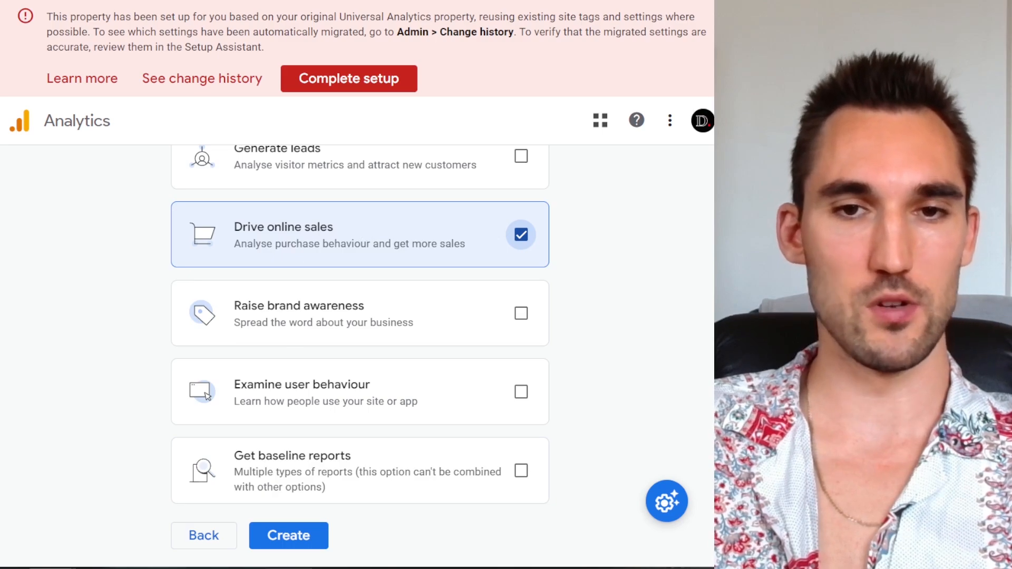
pyautogui.click(297, 535)
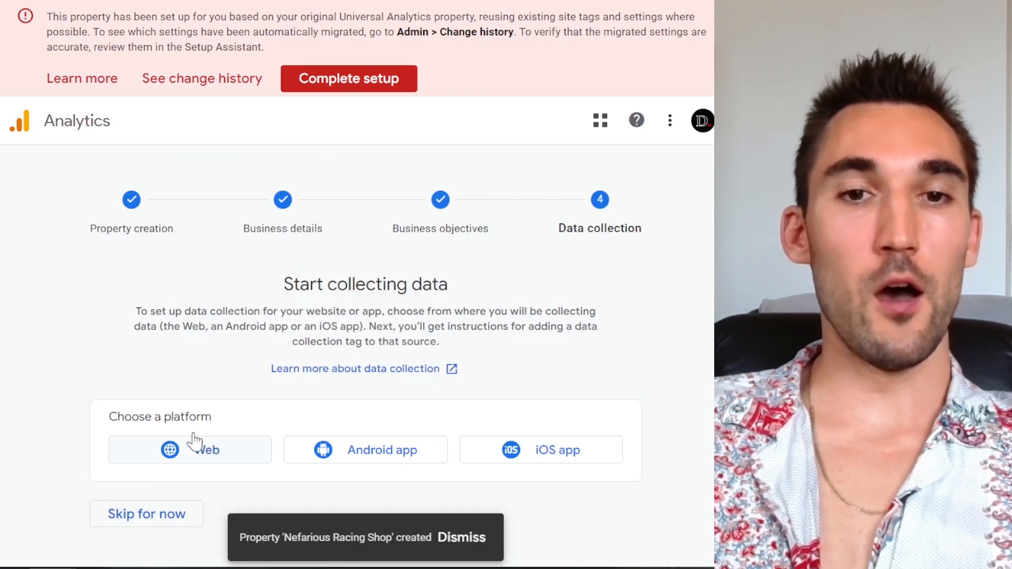
# - Choose the web platform and fill in the data stream with the URL shop.nefariousracing.com and the name Nefarious Racing Shop
pyautogui.click(197, 457)
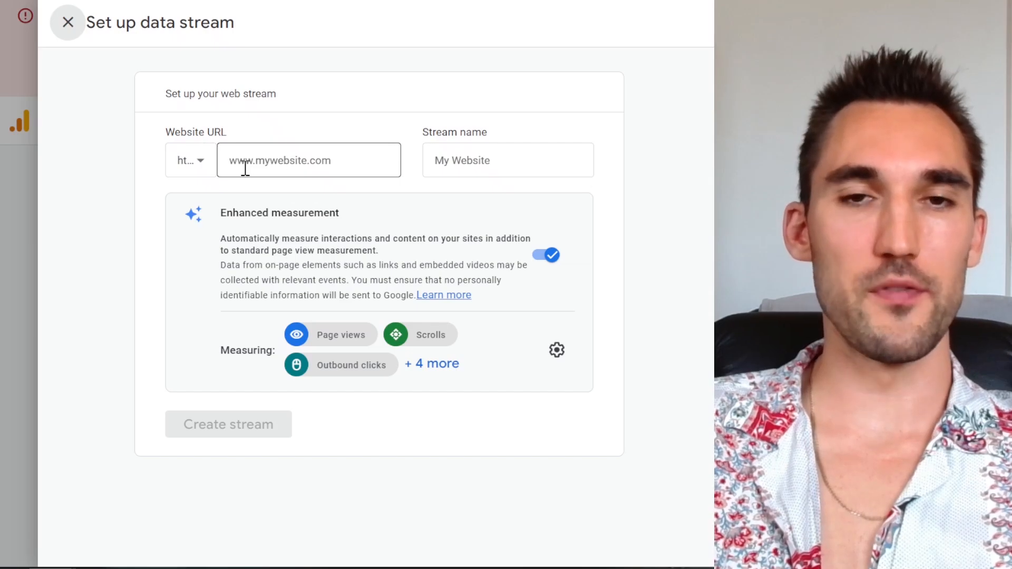
pyautogui.hotkey('ctrl', '-')
pyautogui.click(245, 129)
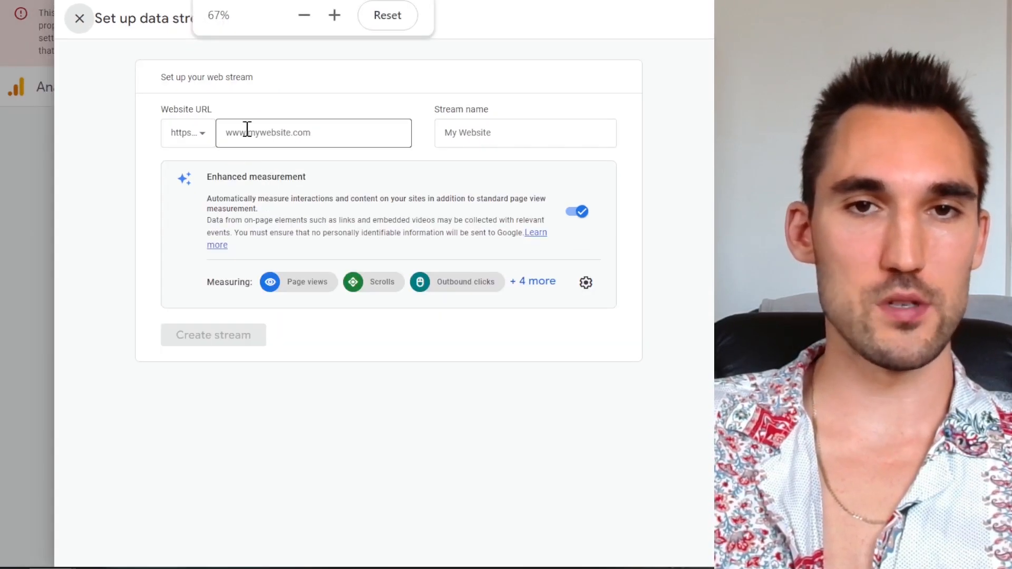
pyautogui.write('shop.nefariousracing.com')
pyautogui.press('Tab')
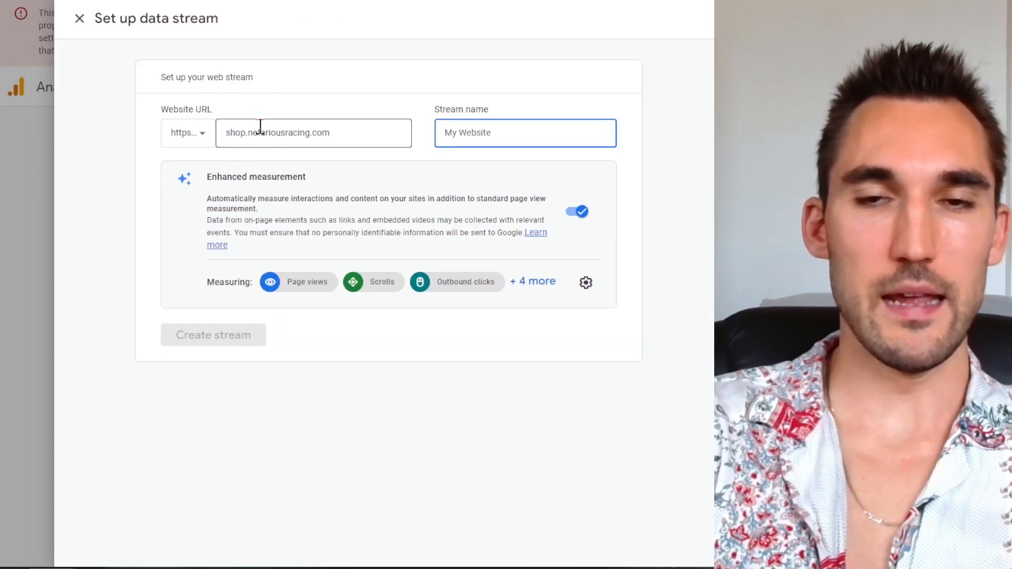
pyautogui.write('Nefarious Racing Shop')
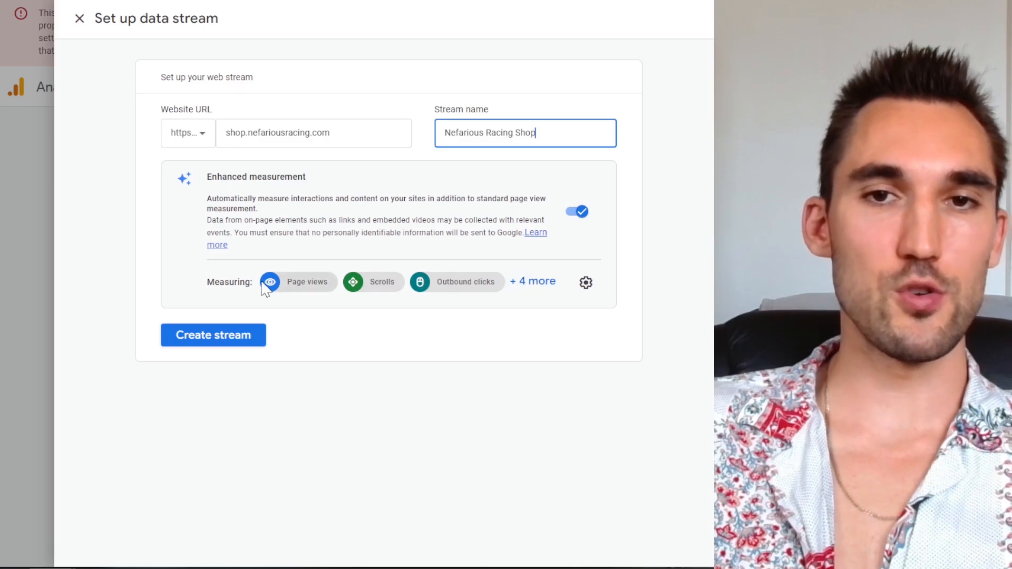
# - Save the enhanced measurement settings with all events enabled, create the web stream and highlight its measurement ID
pyautogui.click(525, 286)
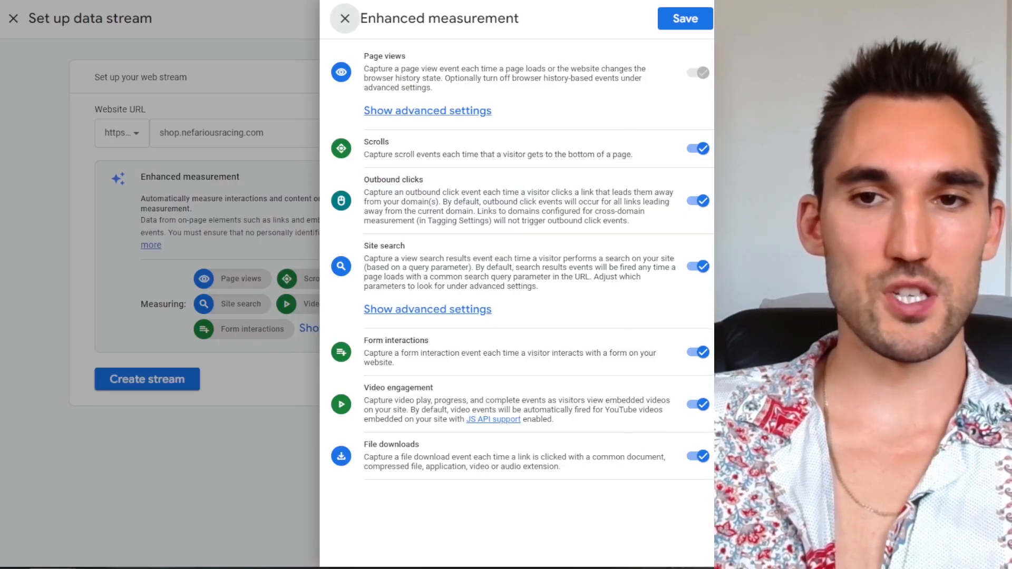
pyautogui.click(690, 20)
pyautogui.click(244, 379)
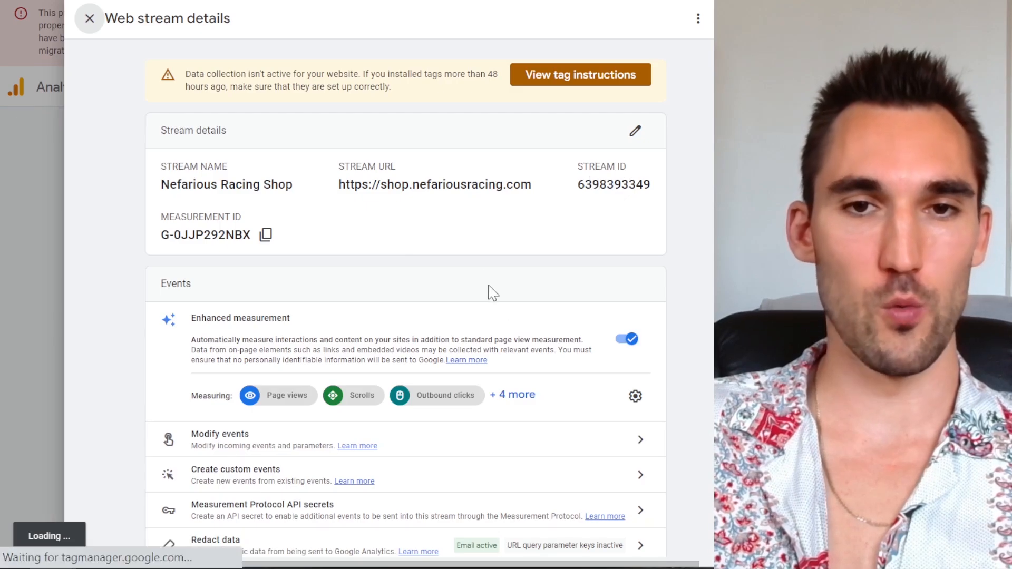
pyautogui.moveTo(160, 237); pyautogui.dragTo(251, 237)
pyautogui.click(230, 237)
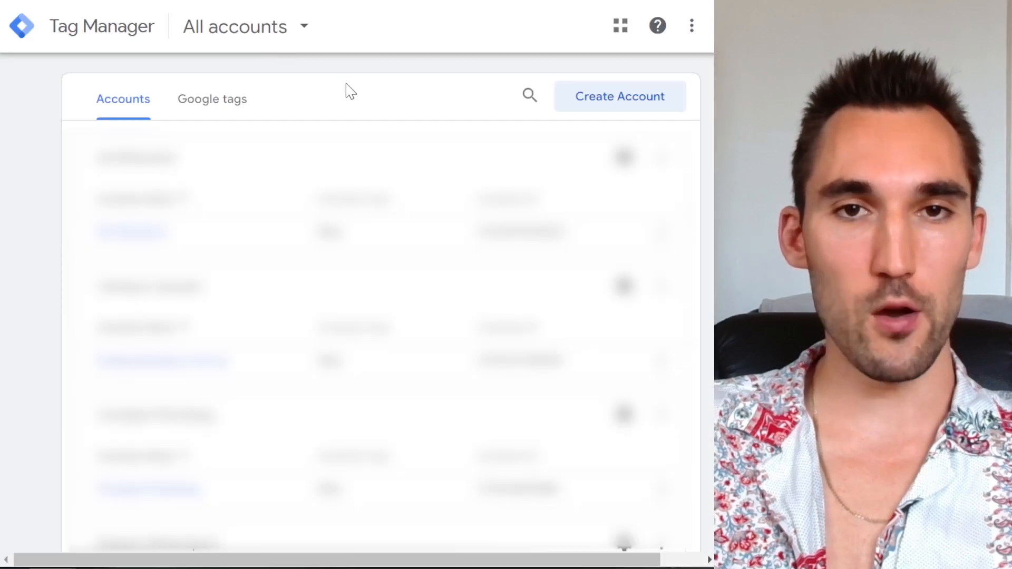
# - In Google Tag Manager, start a new account named Nefarious Racing Shop with the country United States
pyautogui.click(620, 101)
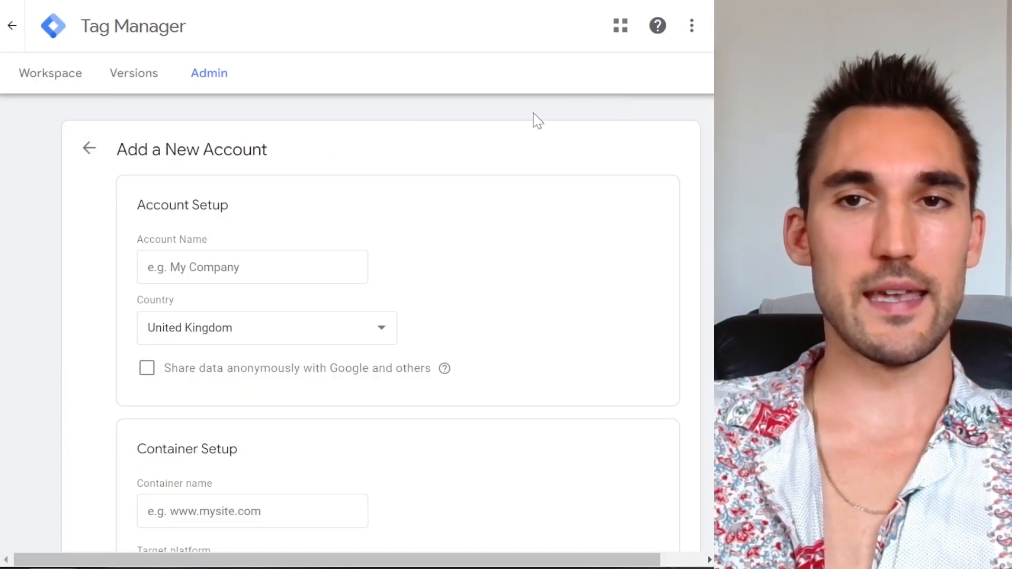
pyautogui.click(197, 273)
pyautogui.write('Nefarious Racing Shop')
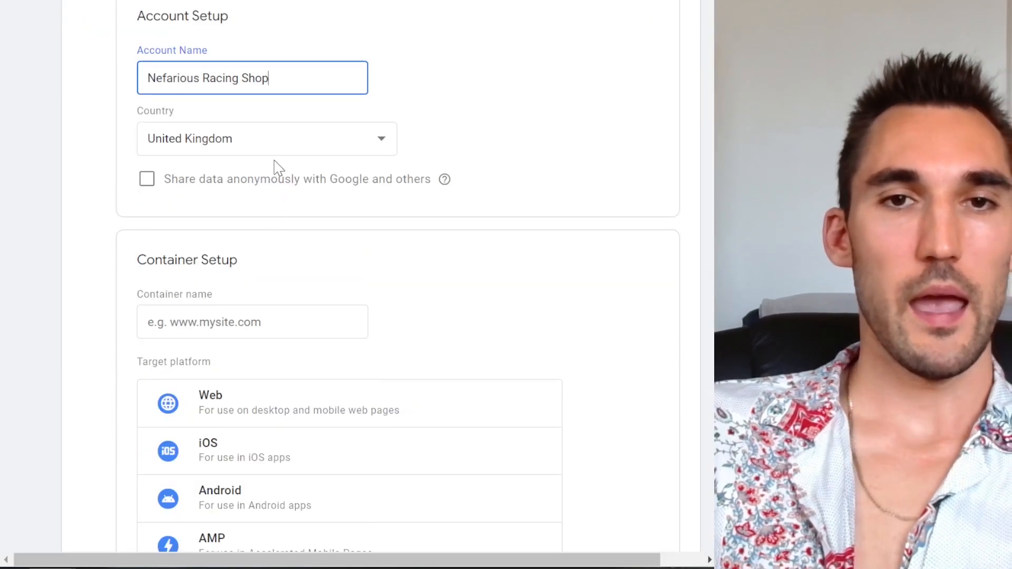
pyautogui.click(271, 145)
pyautogui.moveTo(449, 178)
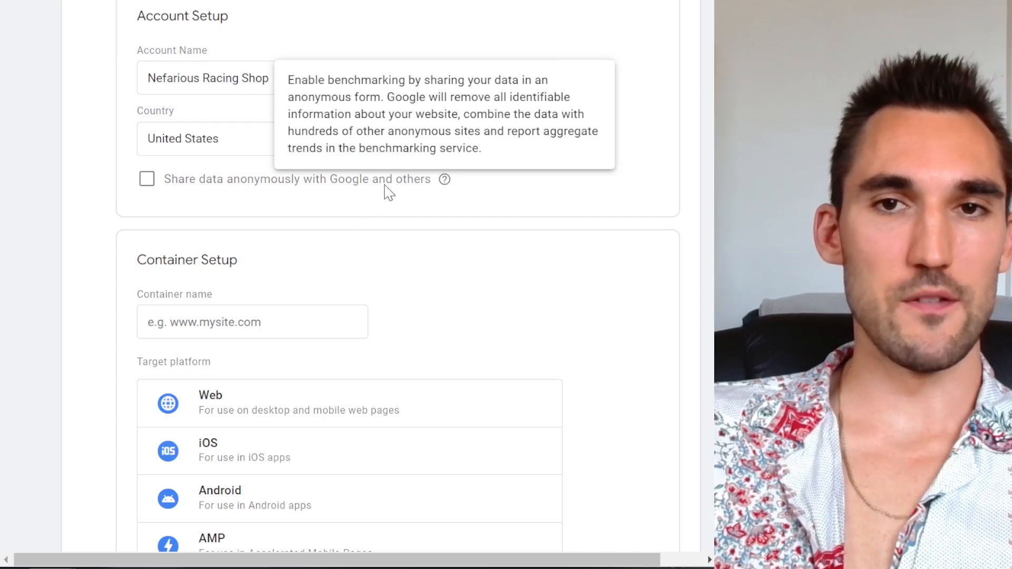
# - Name the container shop.nefariousracing.com, target the Web platform and submit the new account for creation
pyautogui.scroll(-2, 346, 258)
pyautogui.click(268, 212)
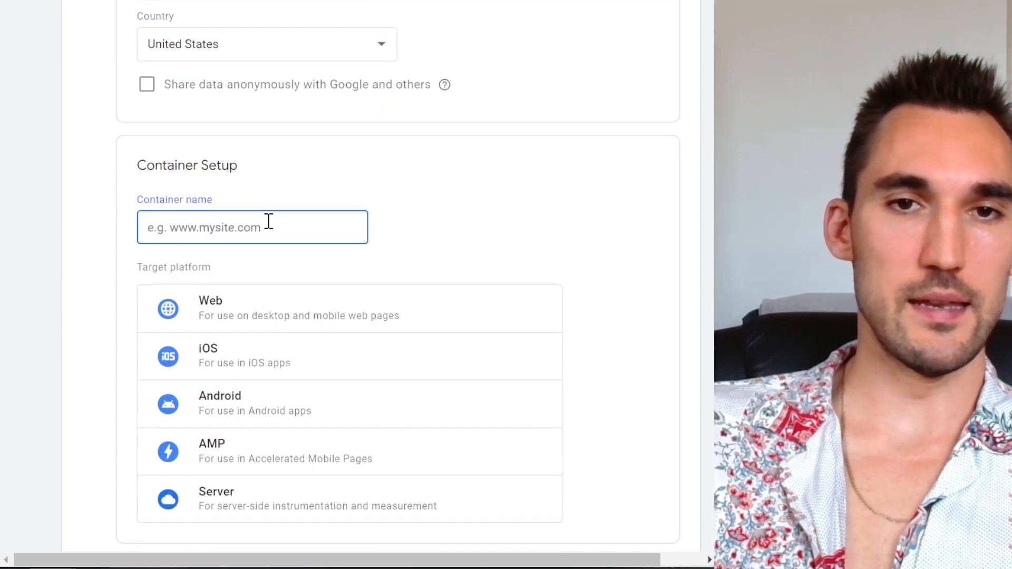
pyautogui.write('sho')
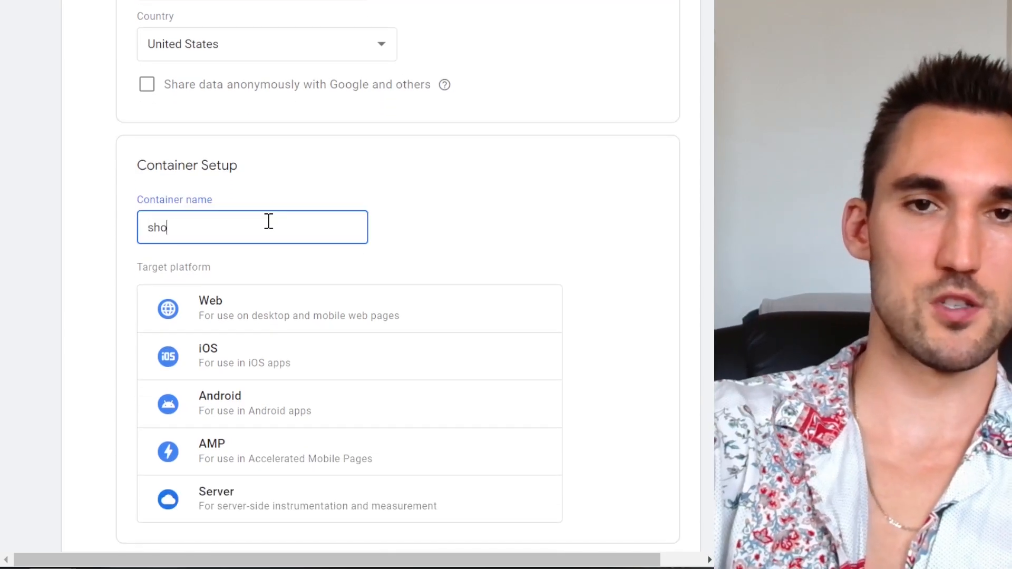
pyautogui.write('p.nefariousracing.com')
pyautogui.click(416, 235)
pyautogui.scroll(-2, 296, 206)
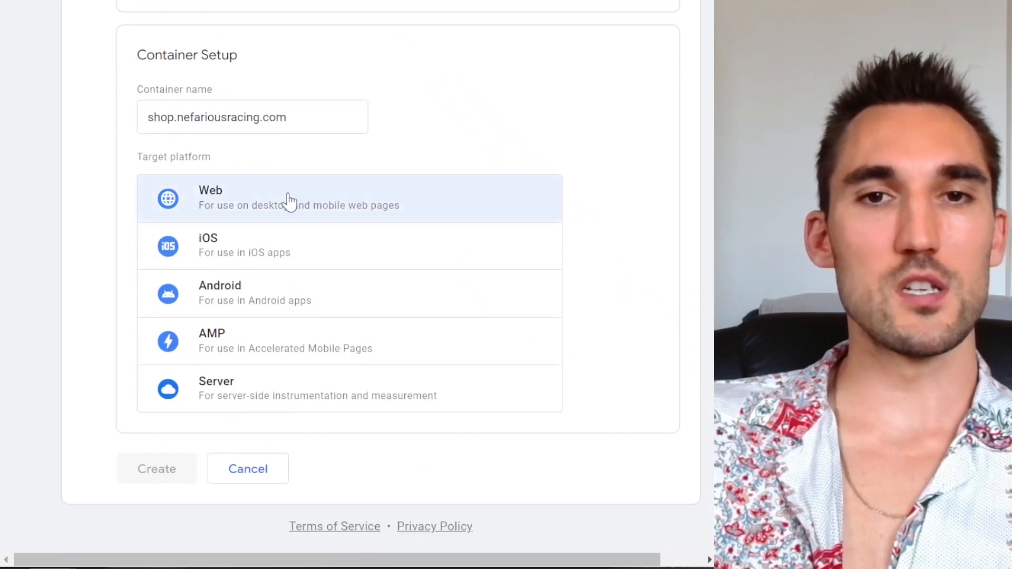
pyautogui.click(282, 203)
pyautogui.click(173, 477)
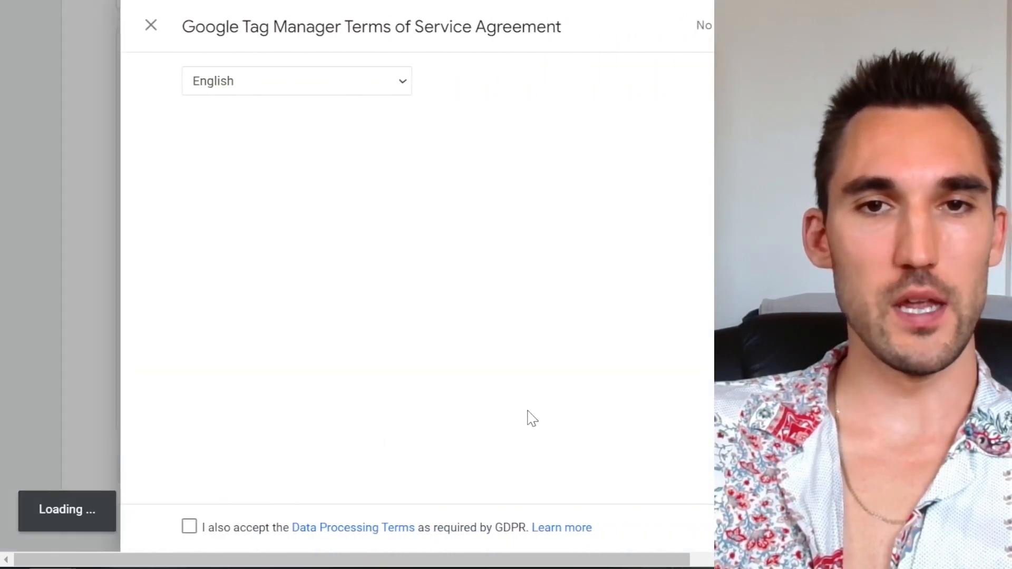
# - Accept the Tag Manager terms of service together with the GDPR data processing terms
pyautogui.scroll(-15, 529, 416)
pyautogui.click(122, 527)
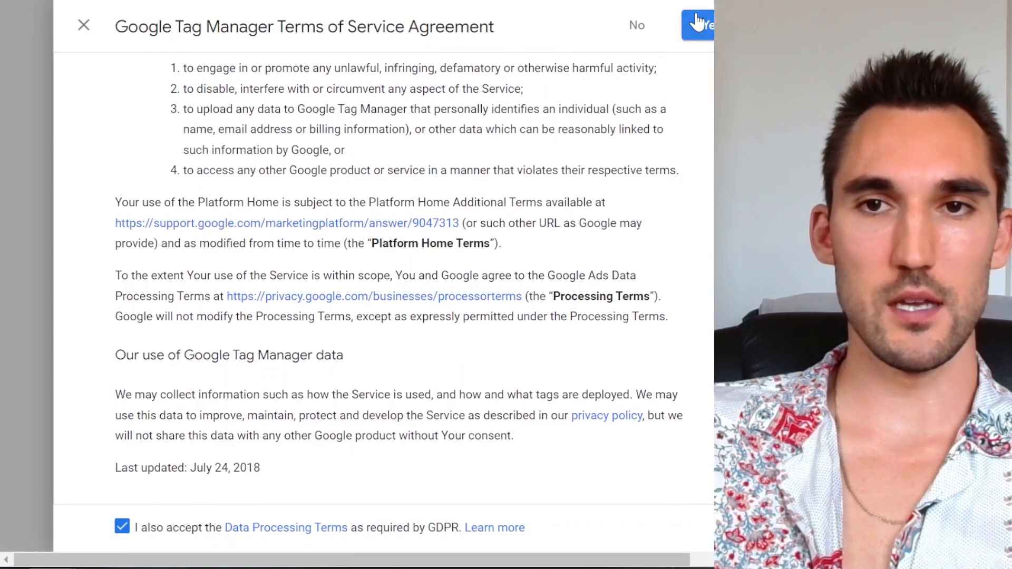
pyautogui.click(701, 25)
pyautogui.hotkey('ctrl', '-')
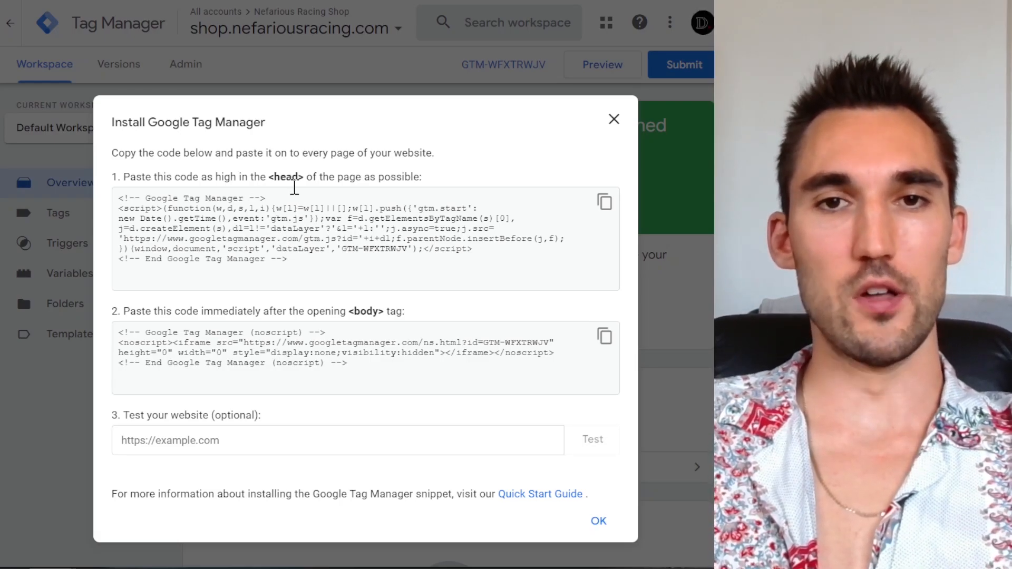
# - Review the two Tag Manager installation snippets and copy the one for the page's <head>
pyautogui.moveTo(122, 201); pyautogui.dragTo(491, 271)
pyautogui.moveTo(436, 366); pyautogui.dragTo(146, 319)
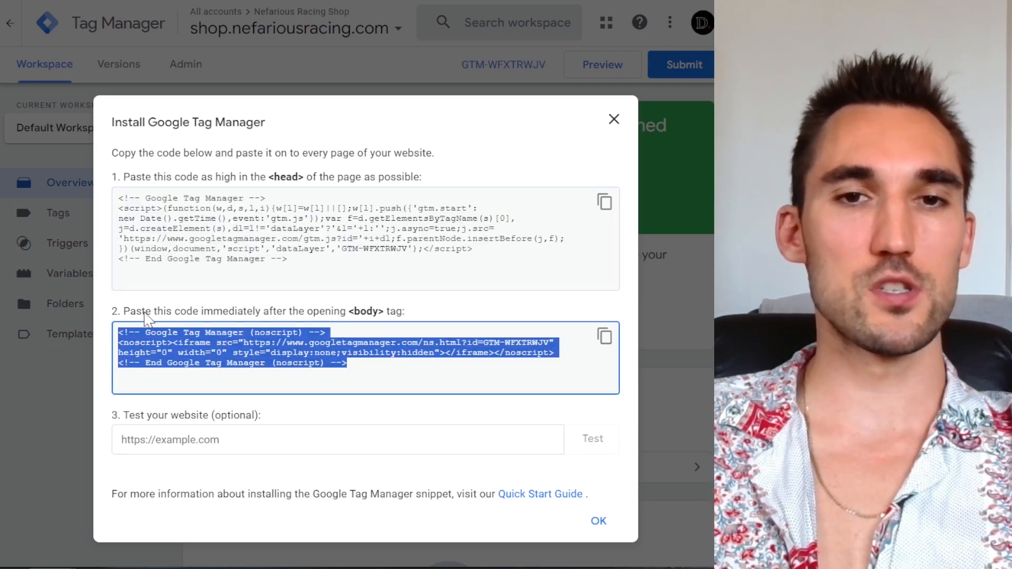
pyautogui.click(343, 270)
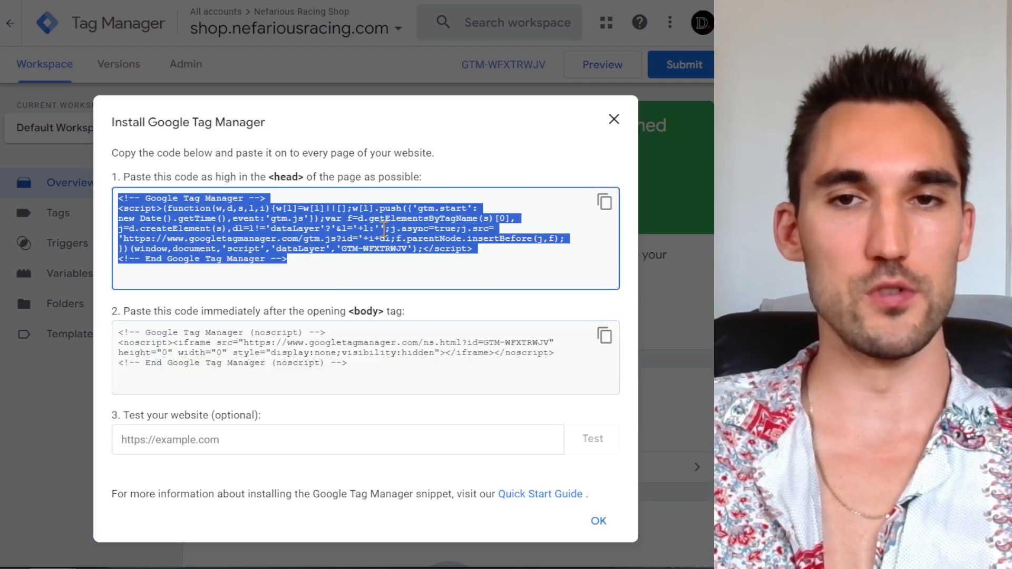
pyautogui.click(612, 202)
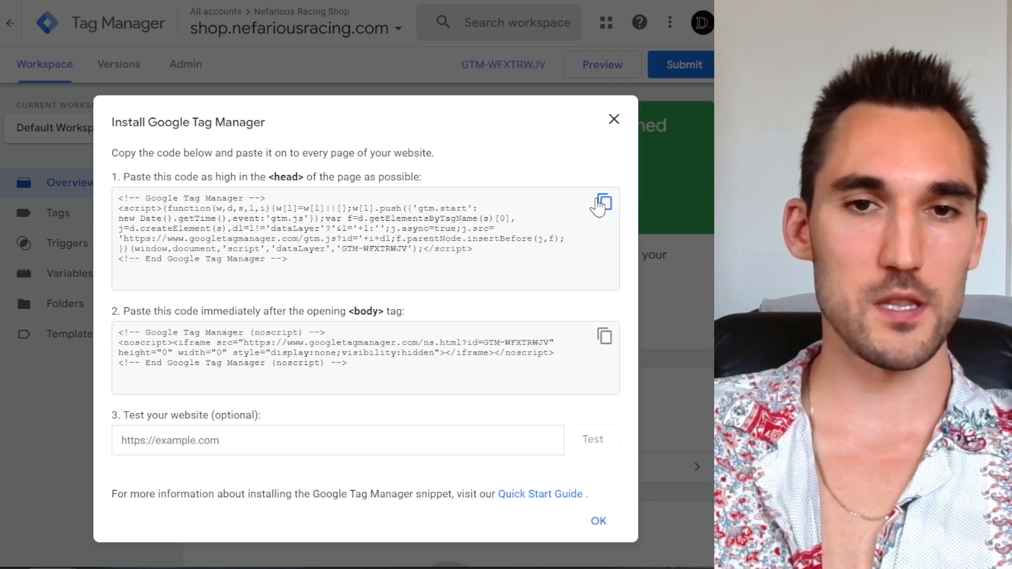
pyautogui.click(599, 204)
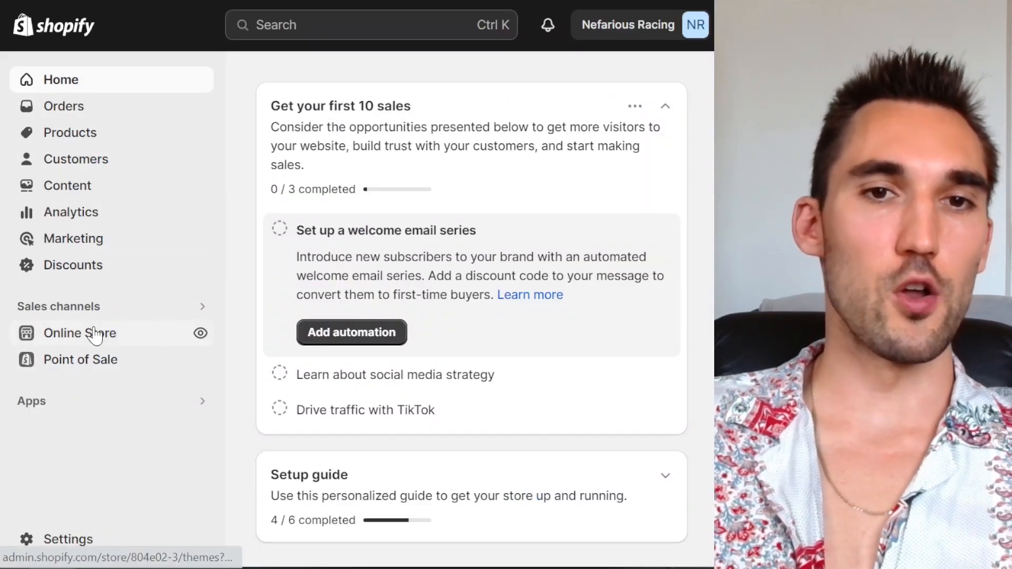
# - In the Shopify admin, open the Dawn theme's code and its theme.liquid layout file
pyautogui.click(95, 334)
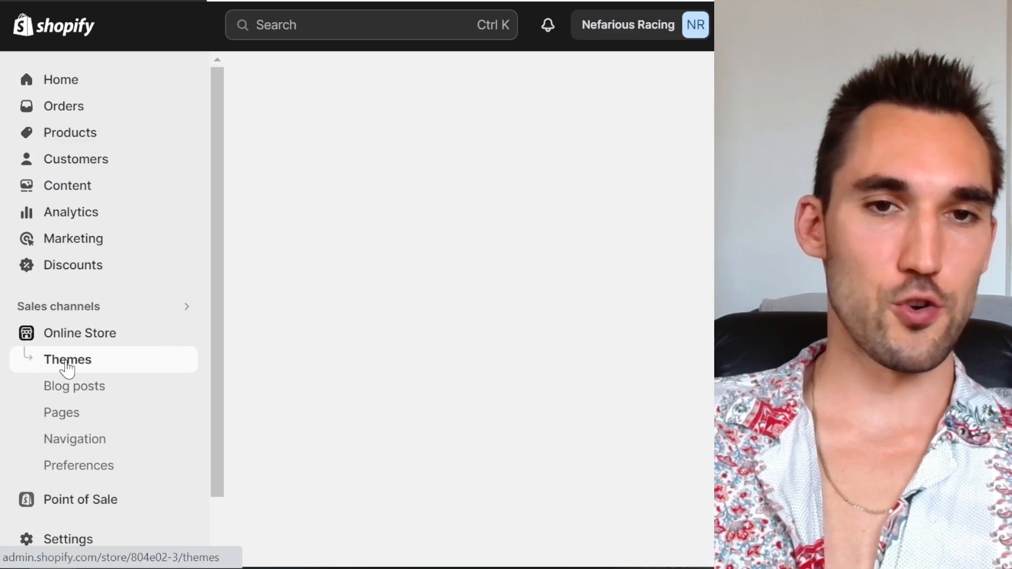
pyautogui.scroll(-4, 551, 205)
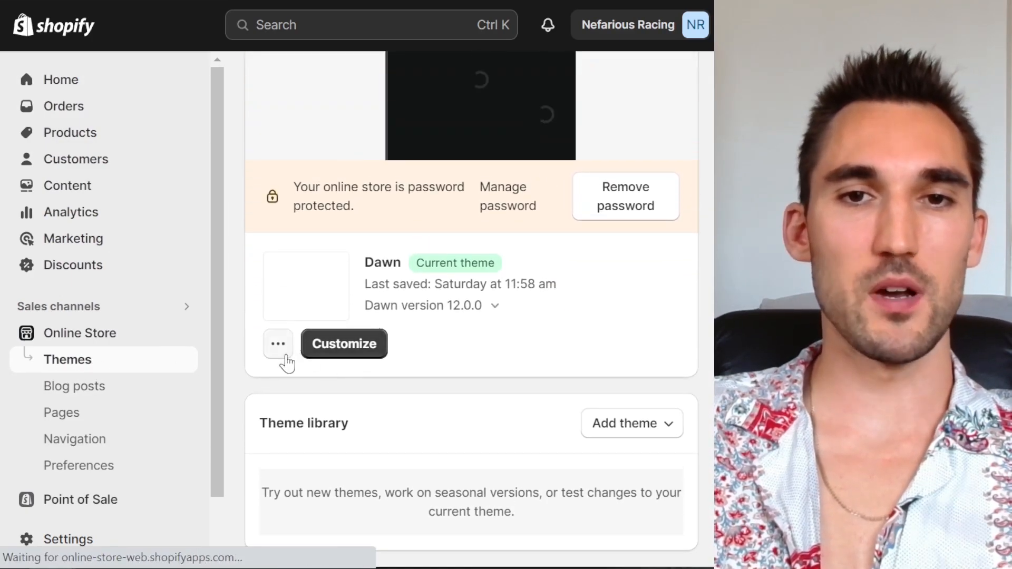
pyautogui.click(278, 344)
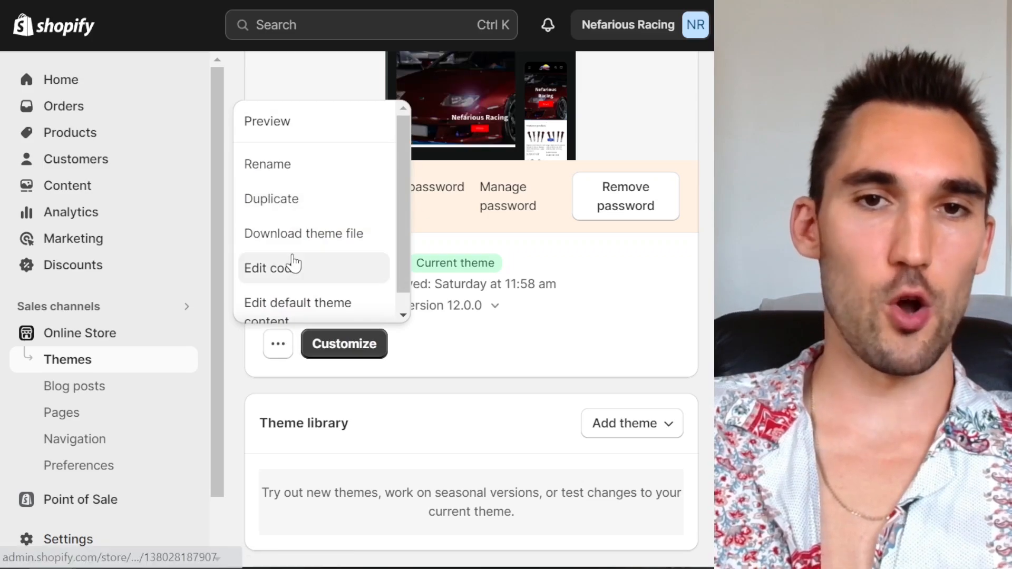
pyautogui.scroll(-1, 290, 266)
pyautogui.click(291, 266)
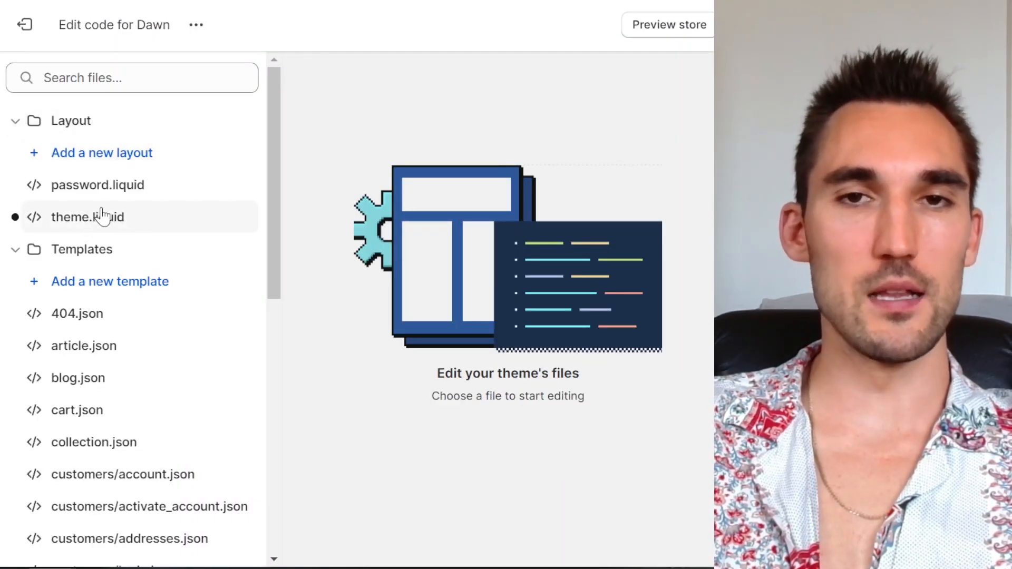
pyautogui.click(92, 227)
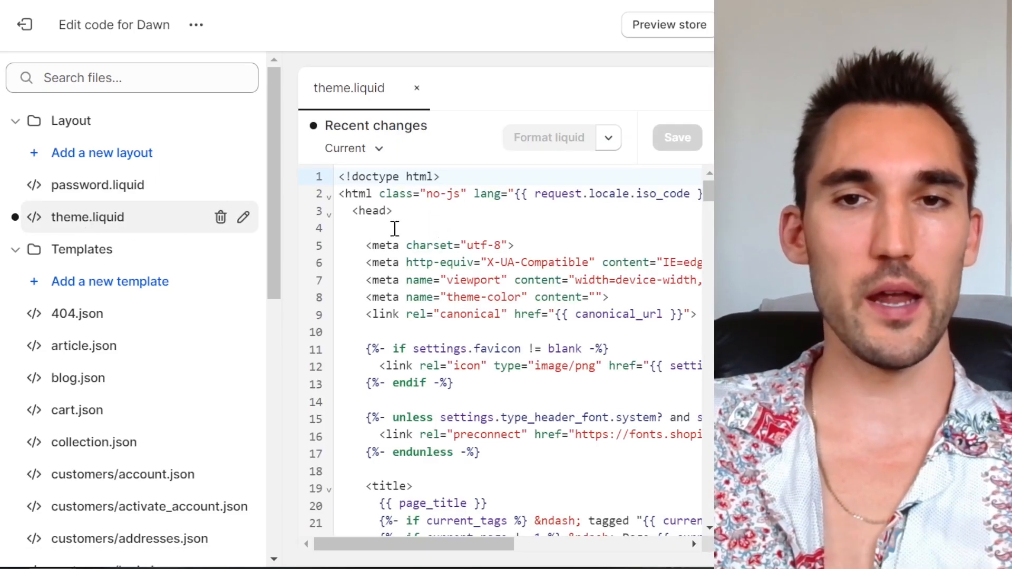
# - Insert the copied Tag Manager script on new lines directly below the opening <head> tag in theme.liquid
pyautogui.click(395, 226)
pyautogui.moveTo(399, 215); pyautogui.dragTo(354, 205)
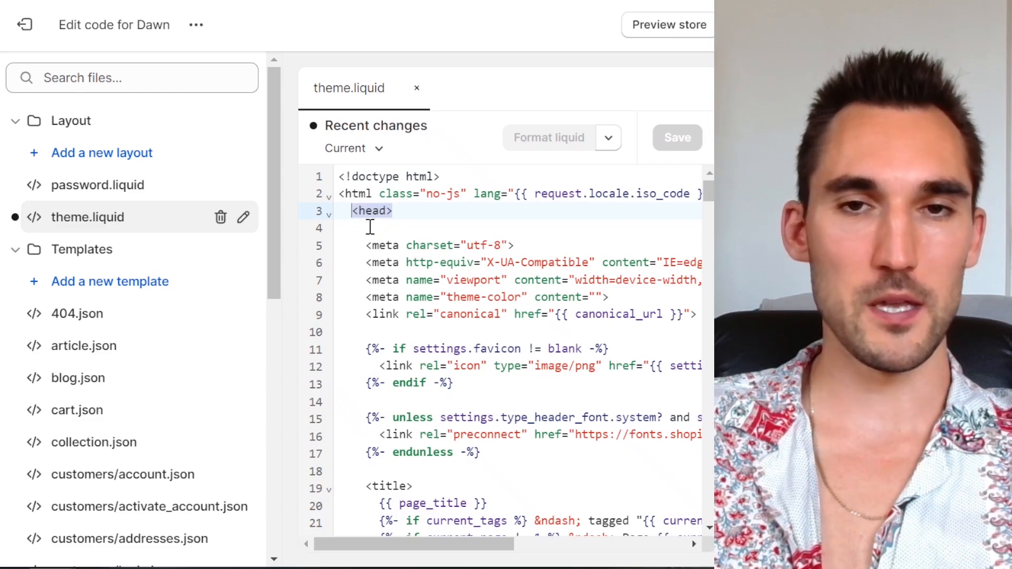
pyautogui.click(410, 216)
pyautogui.press('Down')
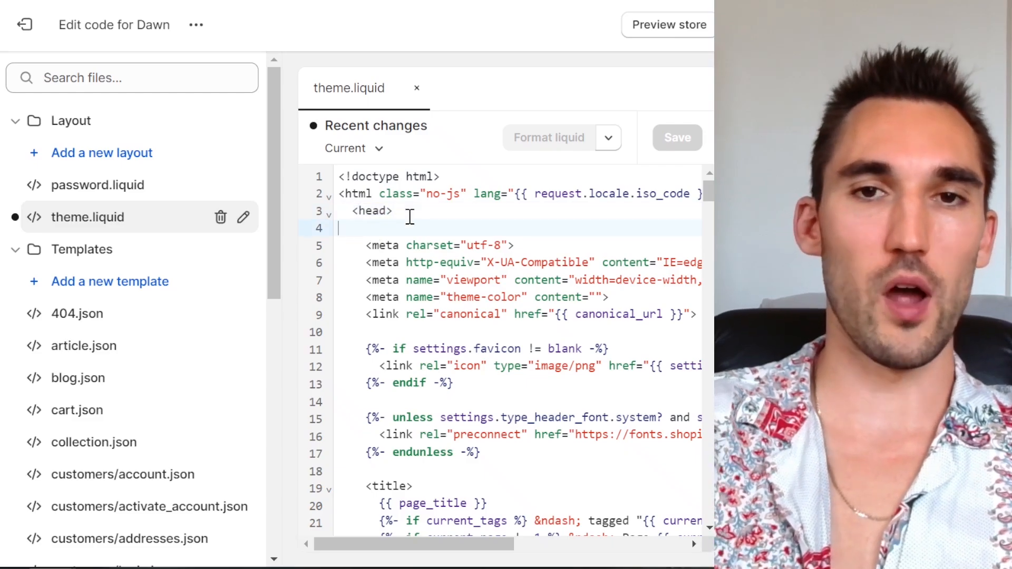
pyautogui.press('Return')
pyautogui.press('Return')
pyautogui.press('Up')
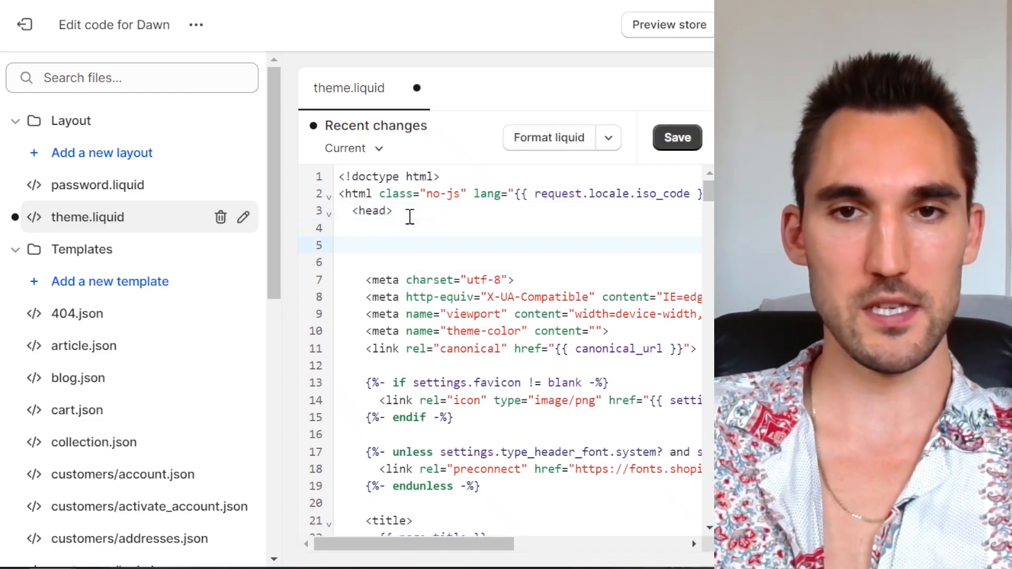
pyautogui.hotkey('ctrl', 'v')
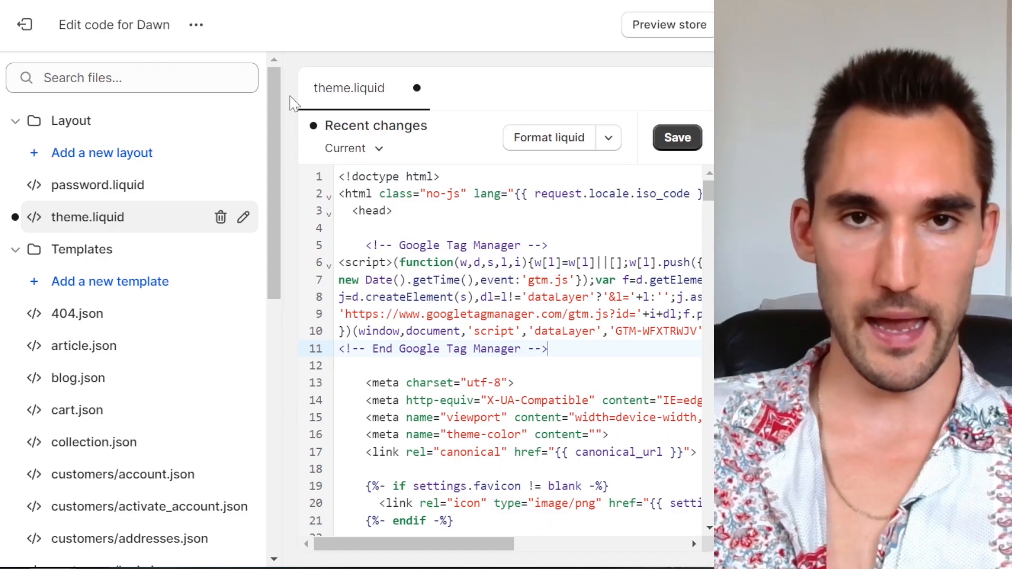
# - Copy the noscript snippet for the <body> from Tag Manager and return to the Shopify code editor
pyautogui.hotkey('alt', 'Tab')
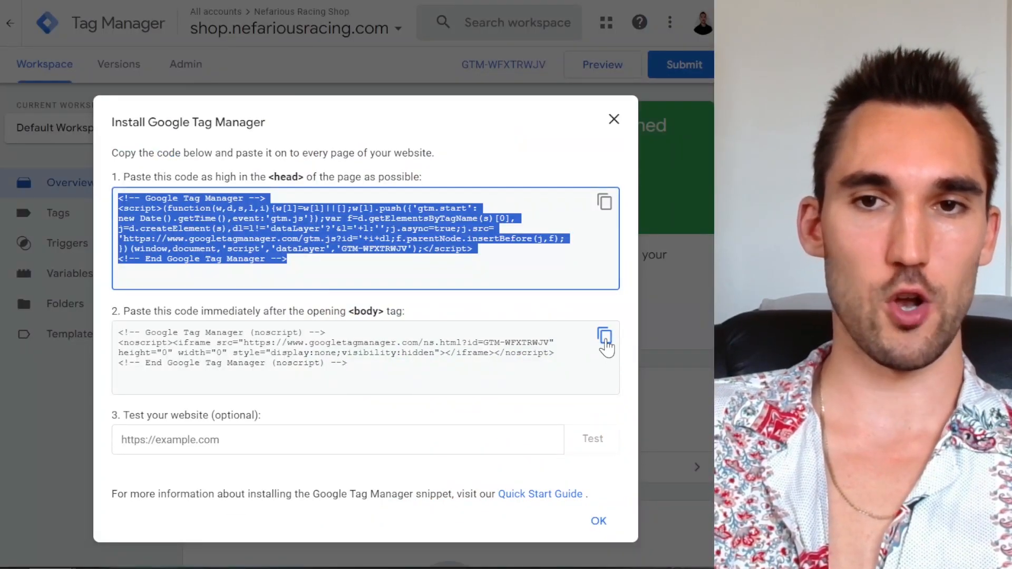
pyautogui.click(605, 343)
pyautogui.hotkey('alt', 'Tab')
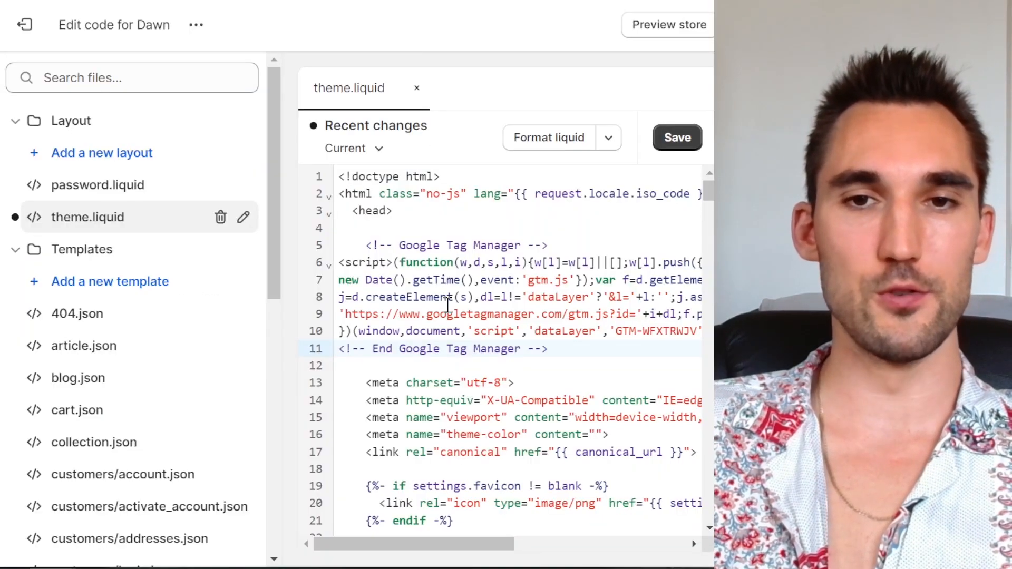
# - Search theme.liquid for "<body" to locate the opening body tag, and close the search
pyautogui.scroll(-15, 448, 304)
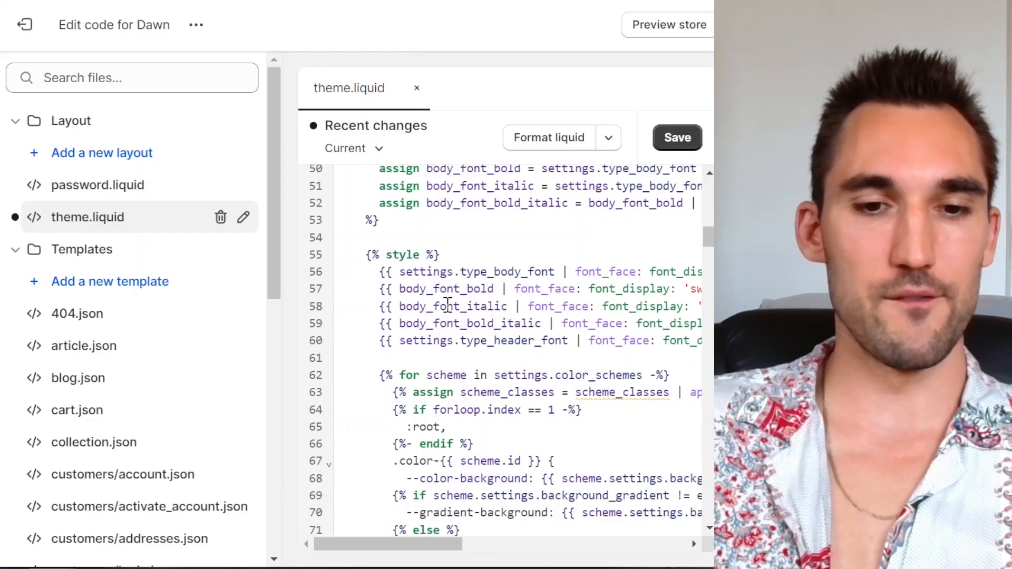
pyautogui.hotkey('ctrl', 'f')
pyautogui.write('<bod')
pyautogui.click(519, 233)
pyautogui.hotkey('ctrl', 'f')
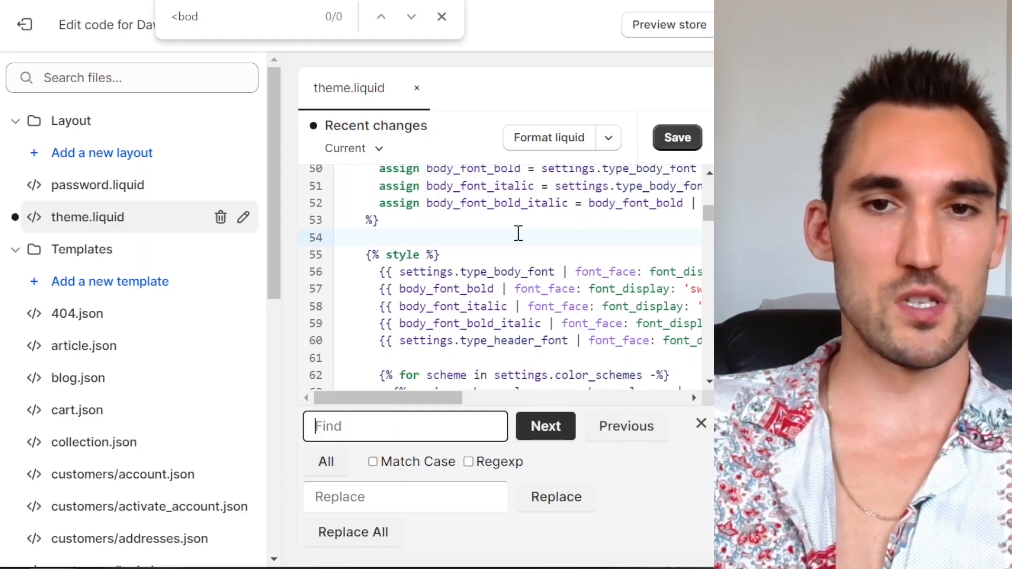
pyautogui.press('Return')
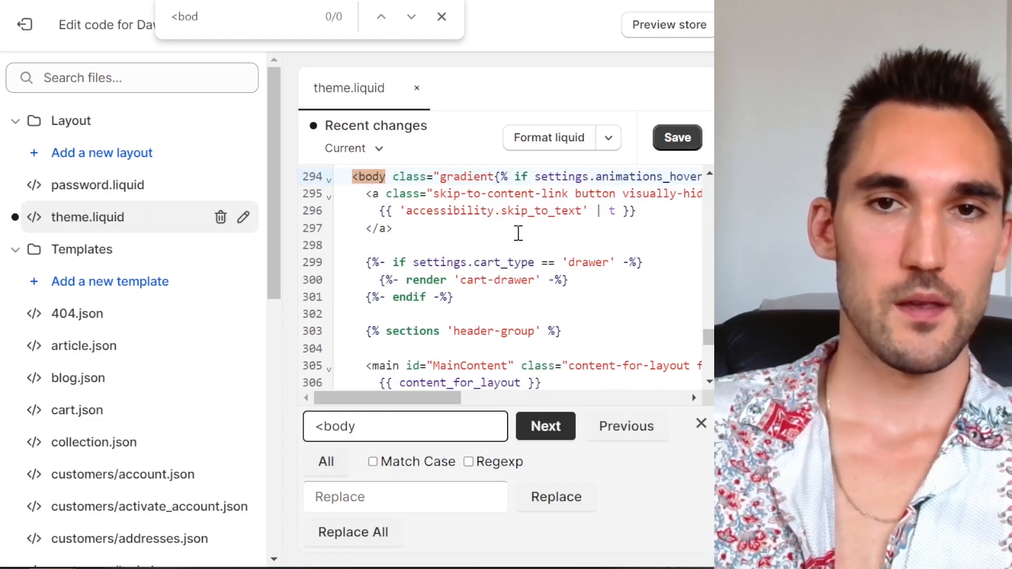
pyautogui.click(702, 424)
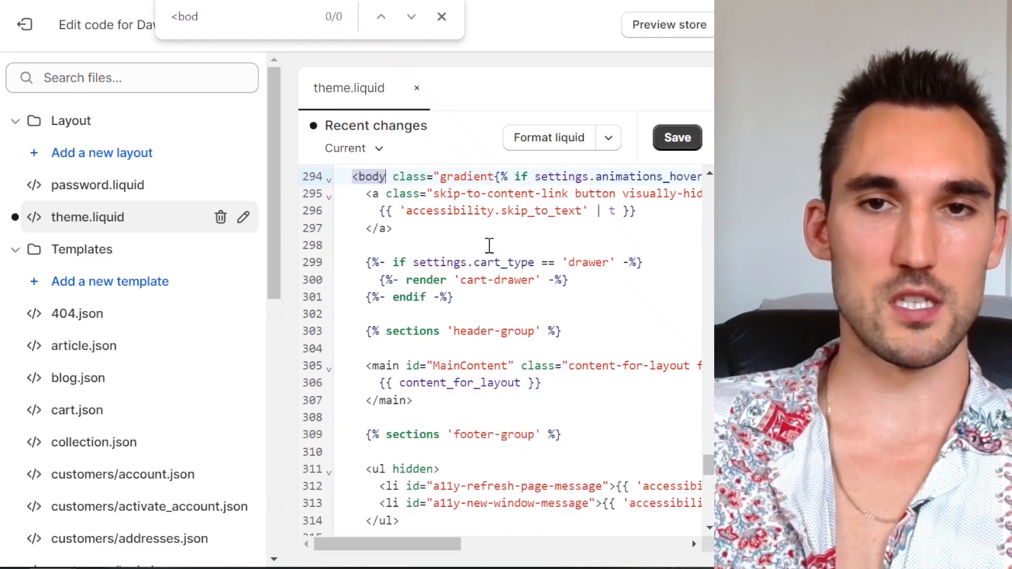
pyautogui.click(441, 16)
pyautogui.scroll(1, 567, 315)
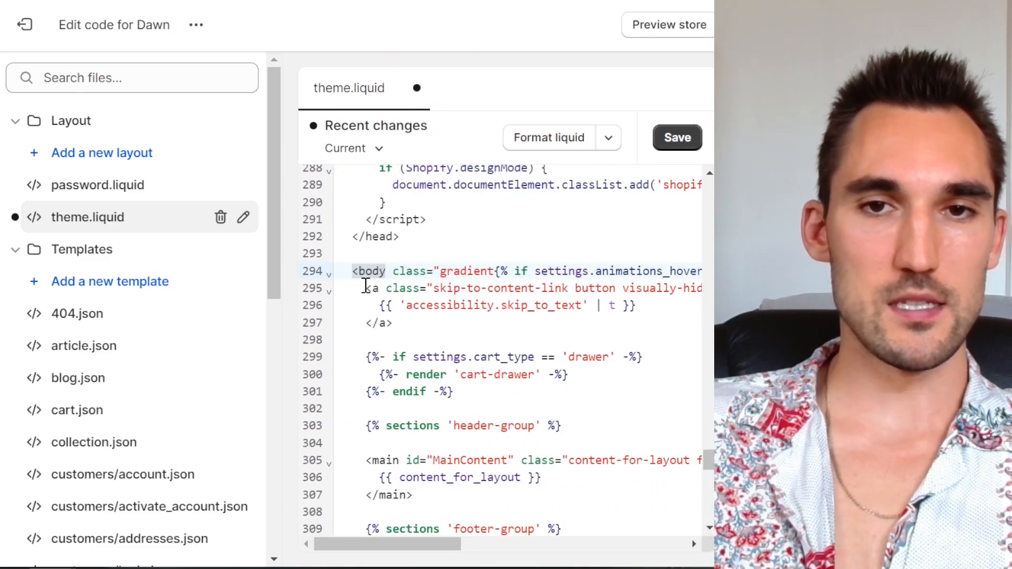
# - Insert the Tag Manager noscript snippet on new lines directly after the opening <body> tag
pyautogui.click(366, 287)
pyautogui.press('Return')
pyautogui.press('Return')
pyautogui.press('Up')
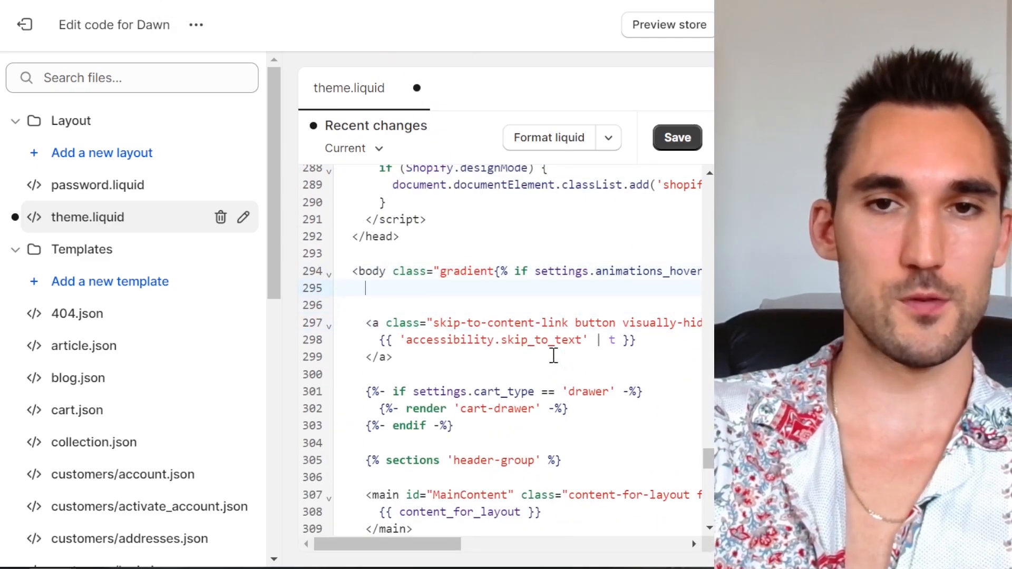
pyautogui.hotkey('ctrl', 'v')
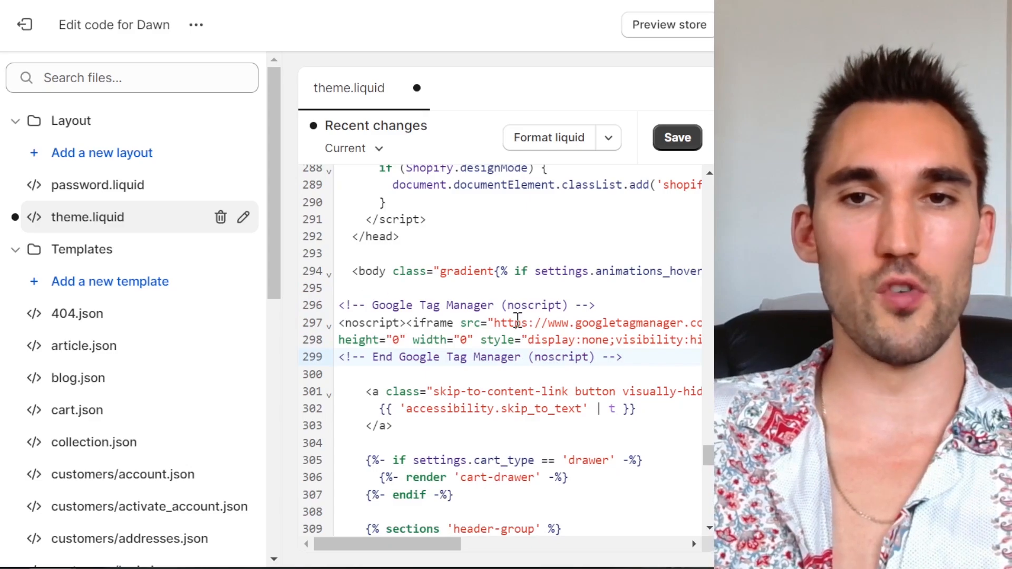
pyautogui.moveTo(424, 547); pyautogui.dragTo(338, 546)
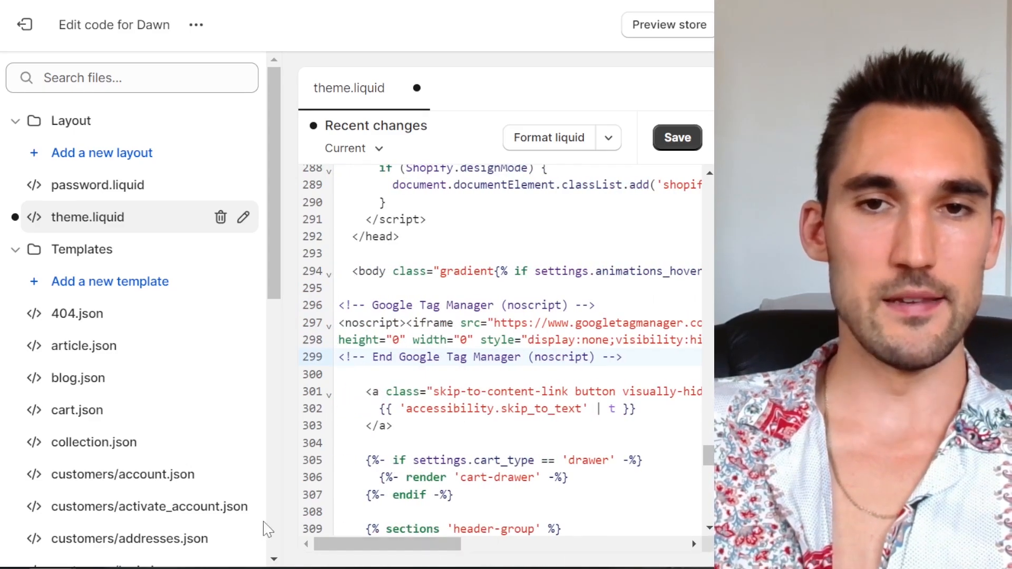
# - Save the edited theme.liquid, leave the code editor, and open the store's Checkout settings
pyautogui.click(677, 138)
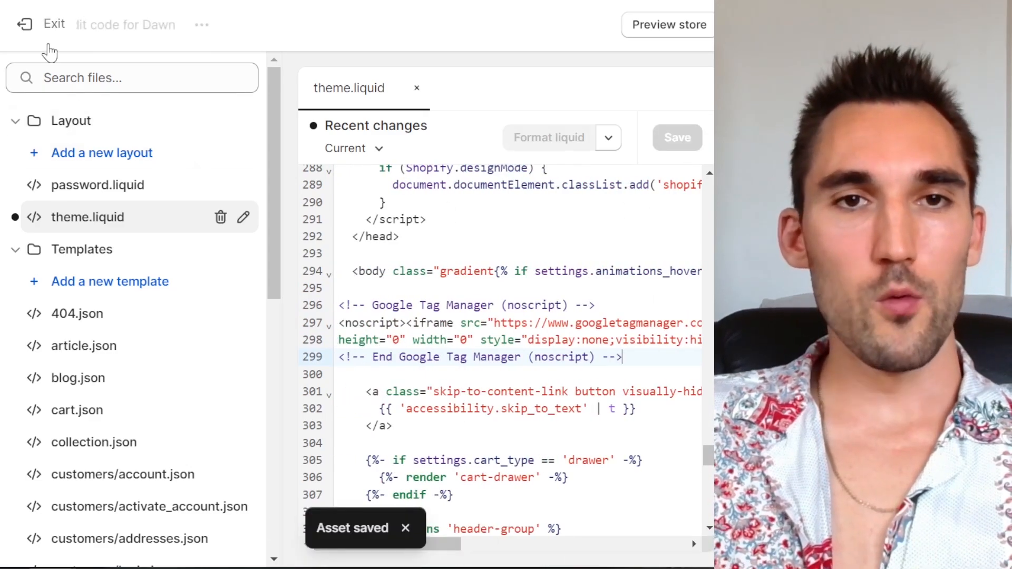
pyautogui.click(26, 29)
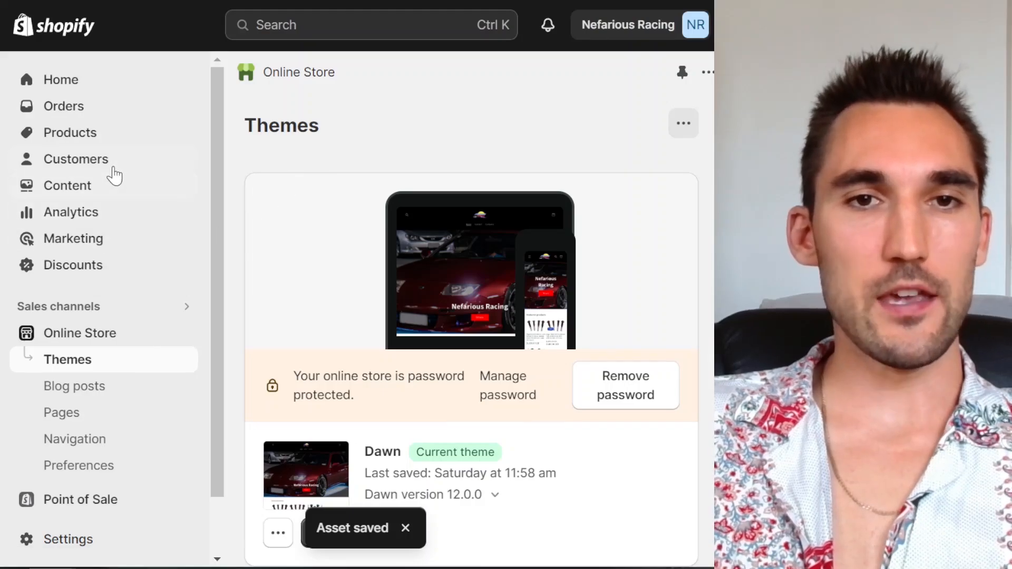
pyautogui.click(73, 552)
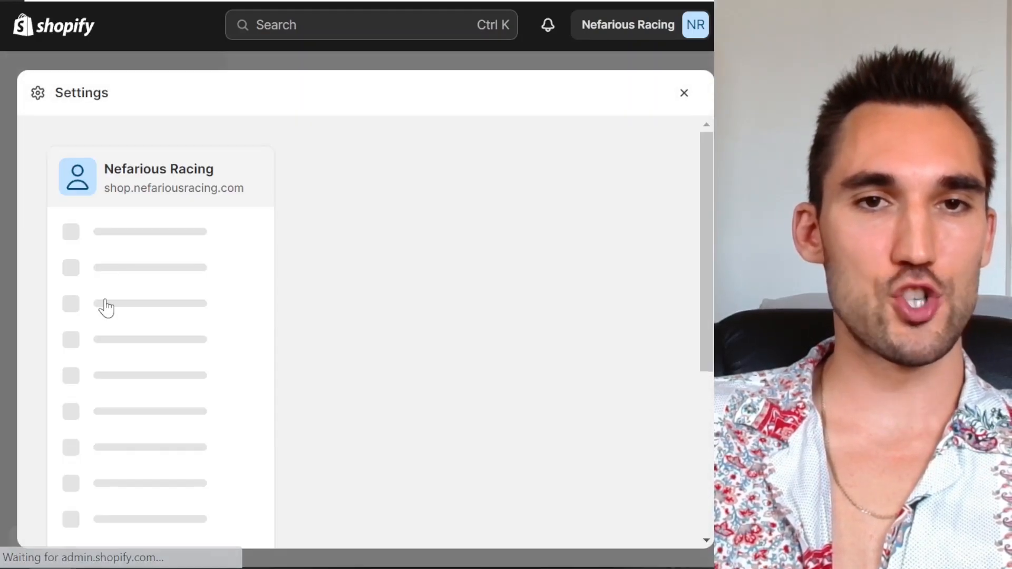
pyautogui.click(147, 390)
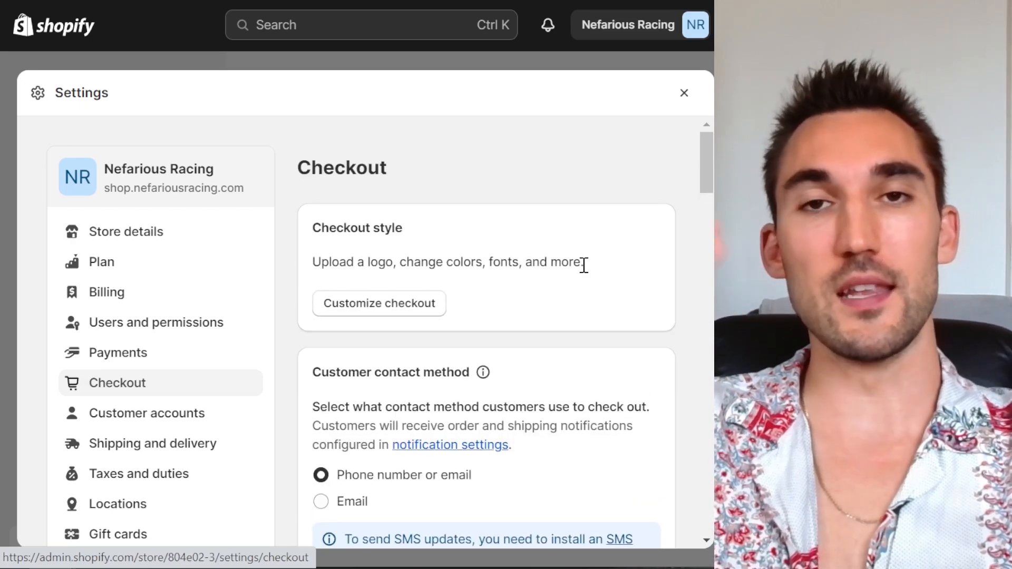
# - Copy the Tag Manager <head> script into the order status page's Additional scripts, save the checkout settings, and close them
pyautogui.scroll(-4, 545, 346)
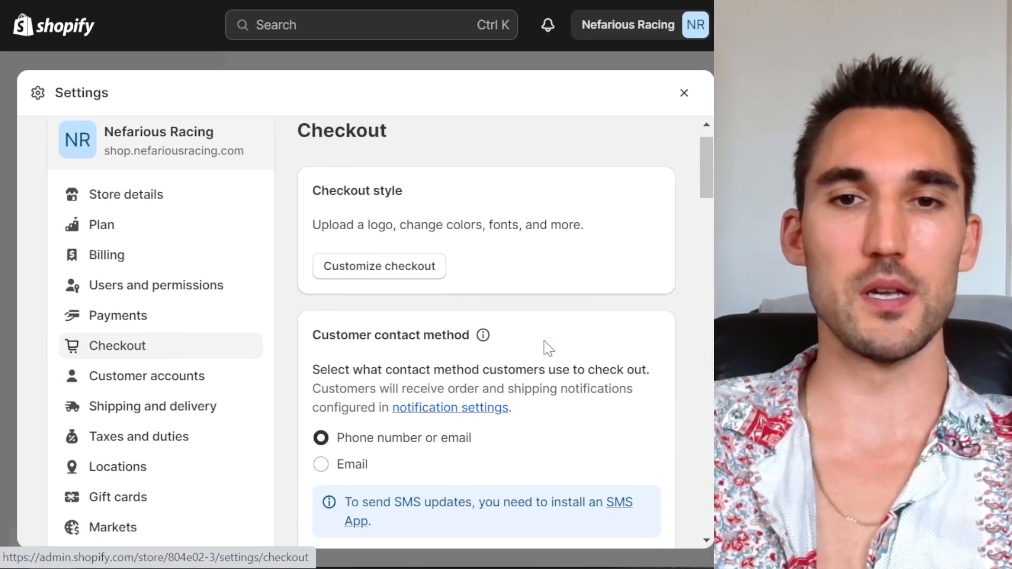
pyautogui.scroll(4, 493, 286)
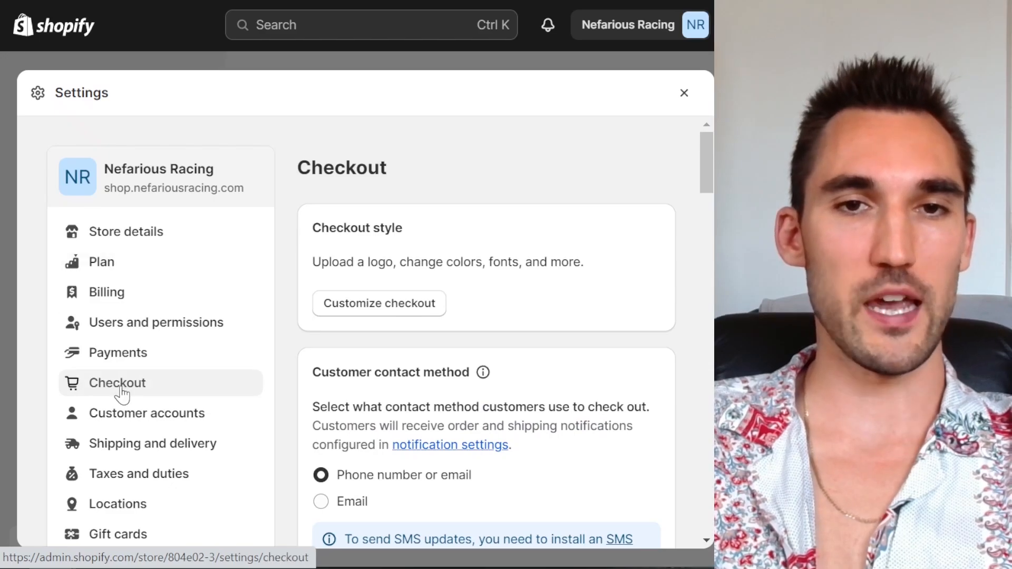
pyautogui.scroll(-20, 498, 315)
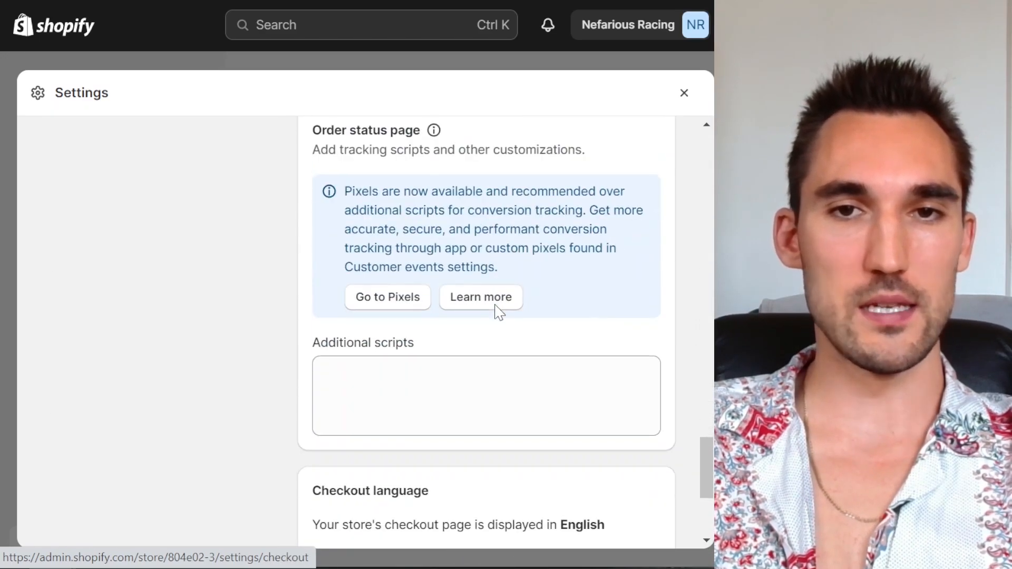
pyautogui.click(432, 394)
pyautogui.scroll(2, 319, 236)
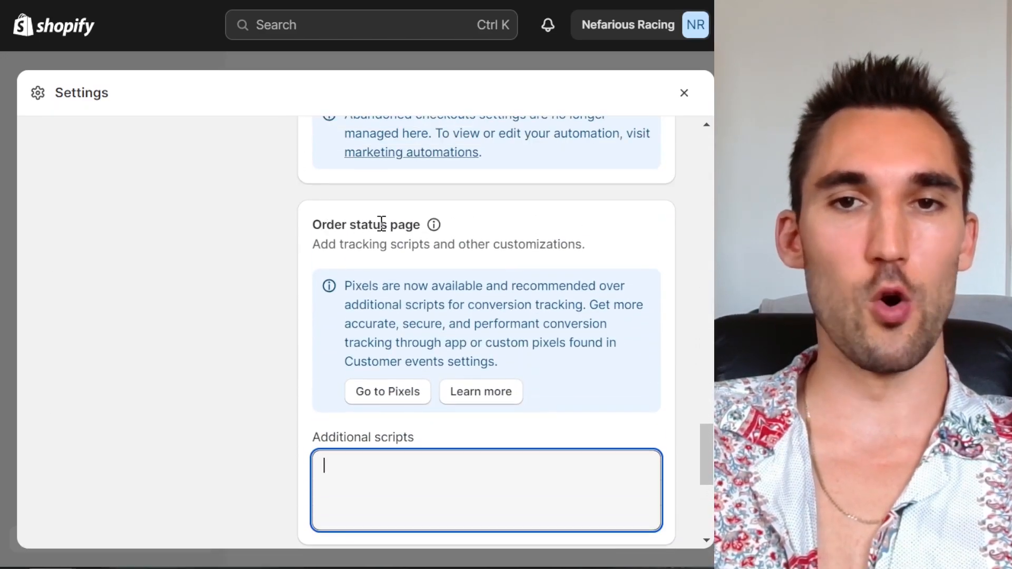
pyautogui.scroll(-2, 412, 376)
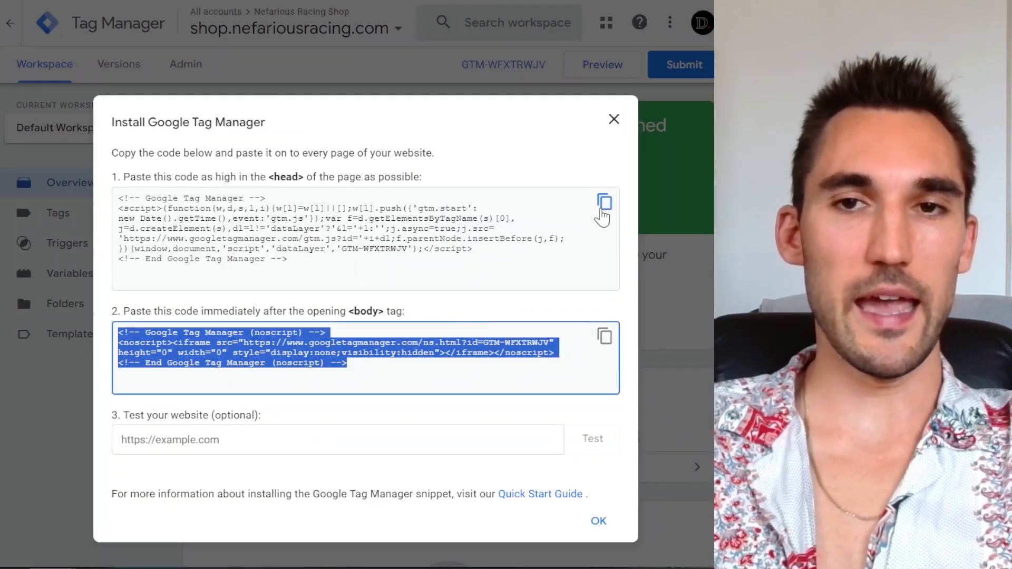
pyautogui.click(603, 201)
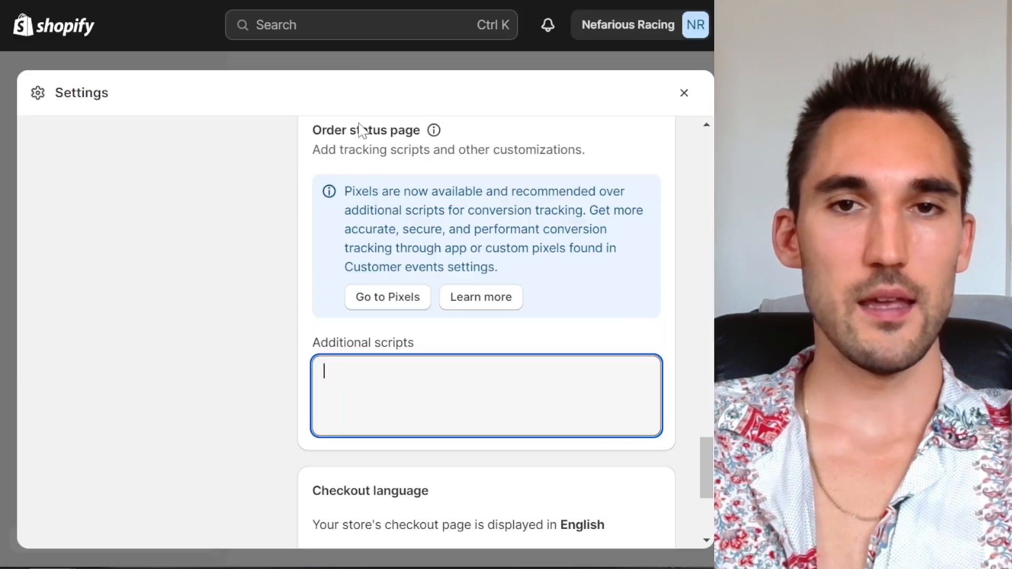
pyautogui.hotkey('ctrl', 'v')
pyautogui.click(676, 94)
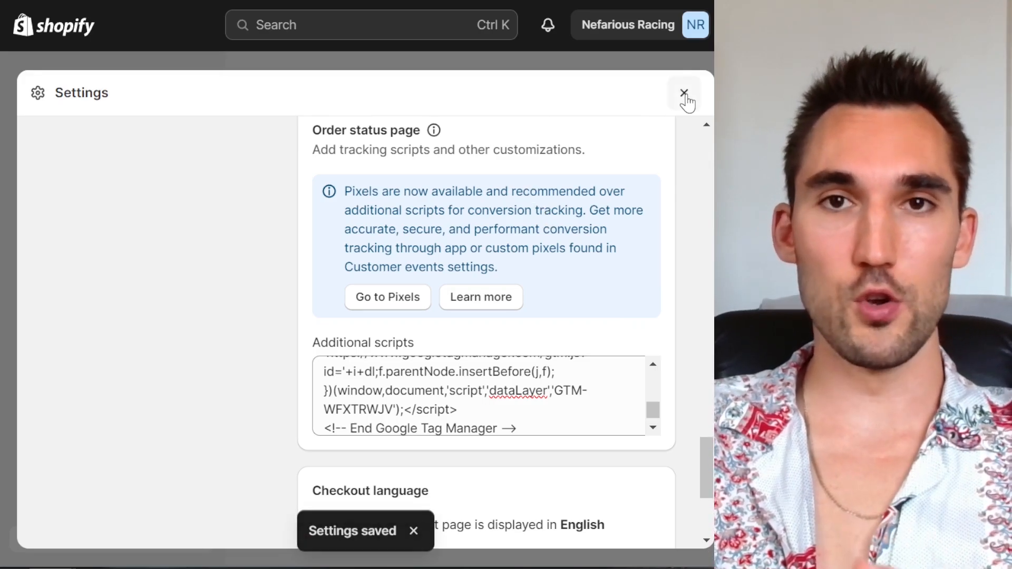
pyautogui.click(685, 95)
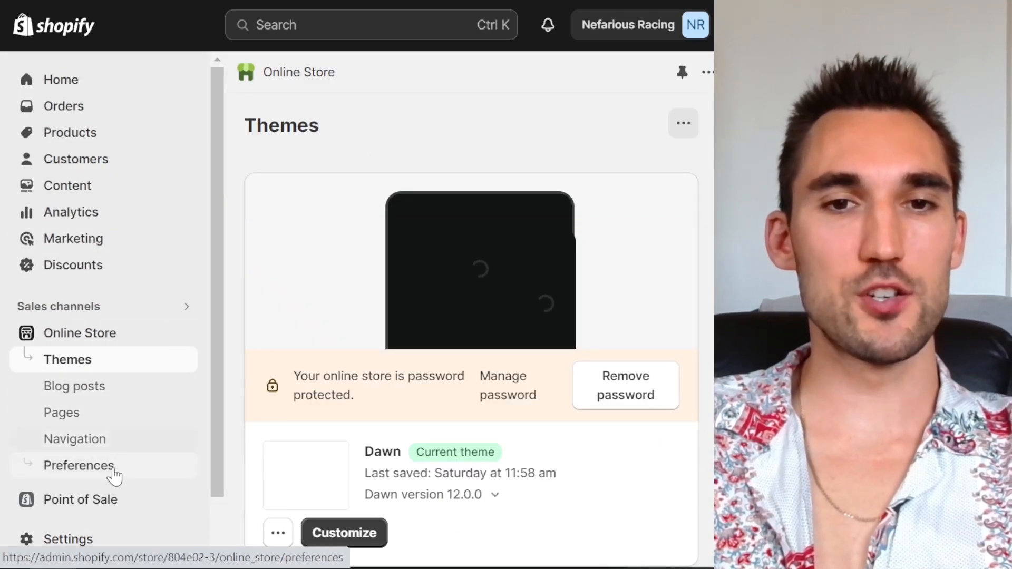
# - Disable the restriction of access to visitors with the password in the online store's Preferences and save
pyautogui.click(118, 471)
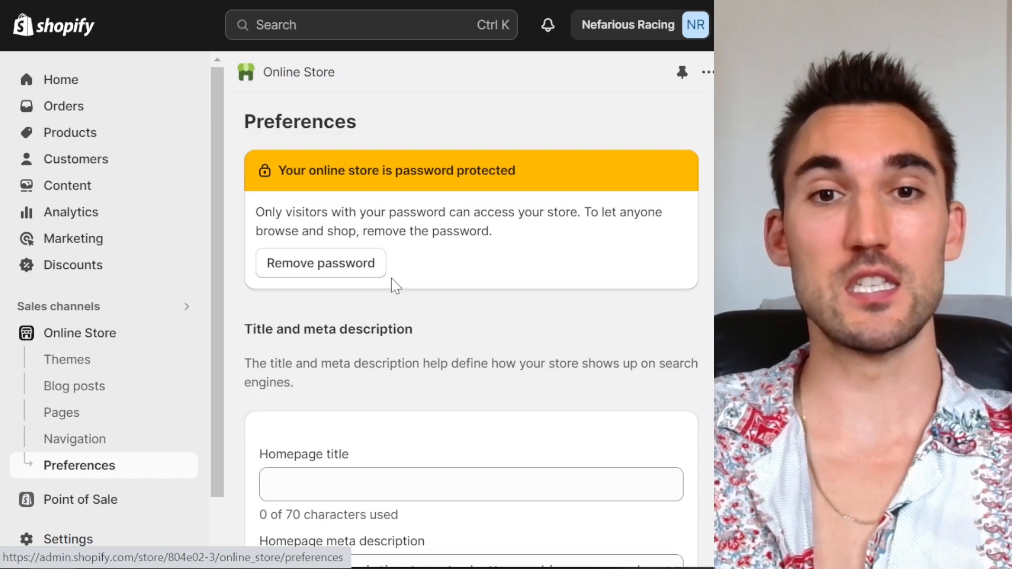
pyautogui.scroll(-20, 401, 337)
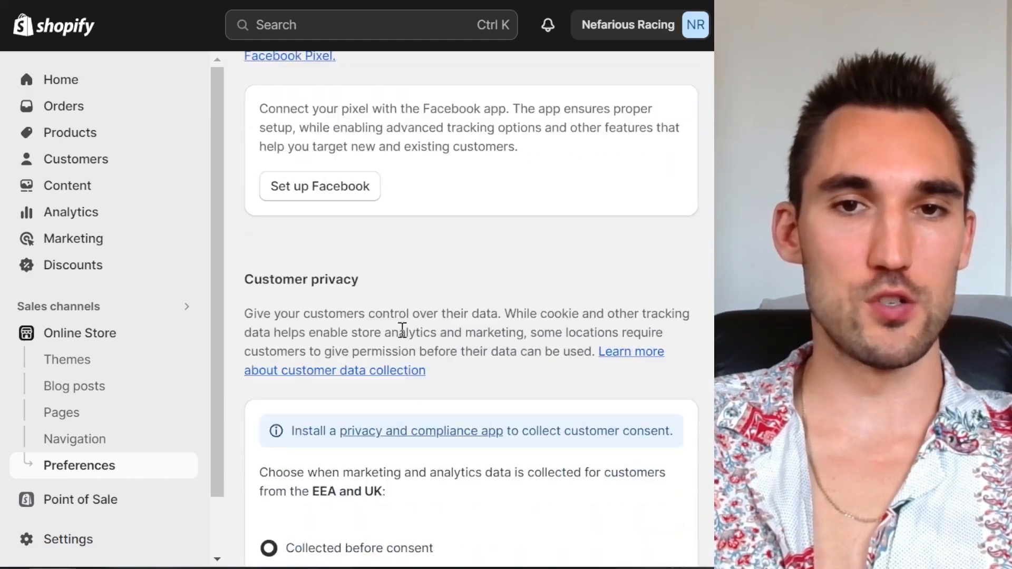
pyautogui.scroll(-3, 403, 330)
pyautogui.scroll(-9, 508, 245)
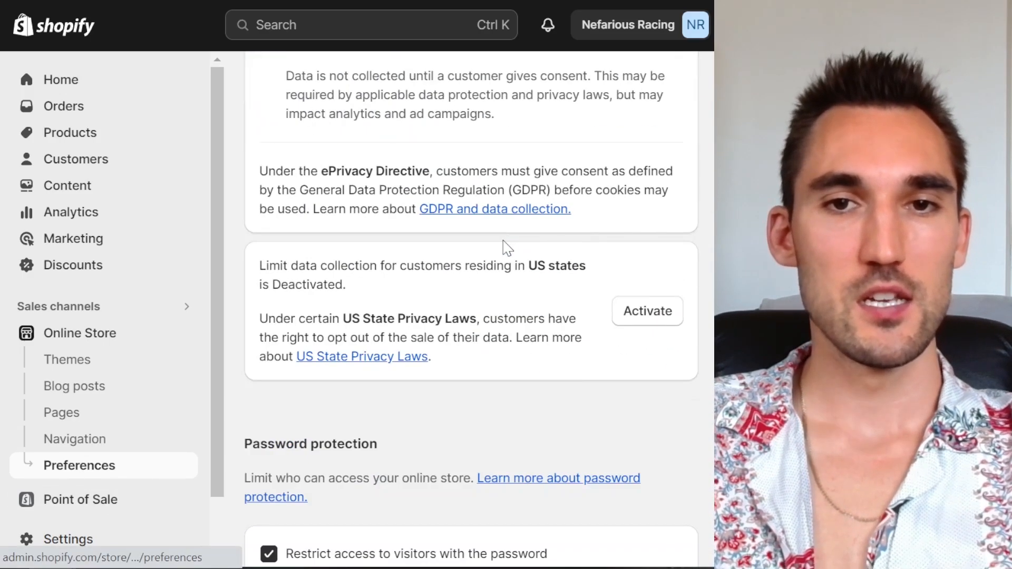
pyautogui.scroll(-7, 508, 248)
pyautogui.click(269, 175)
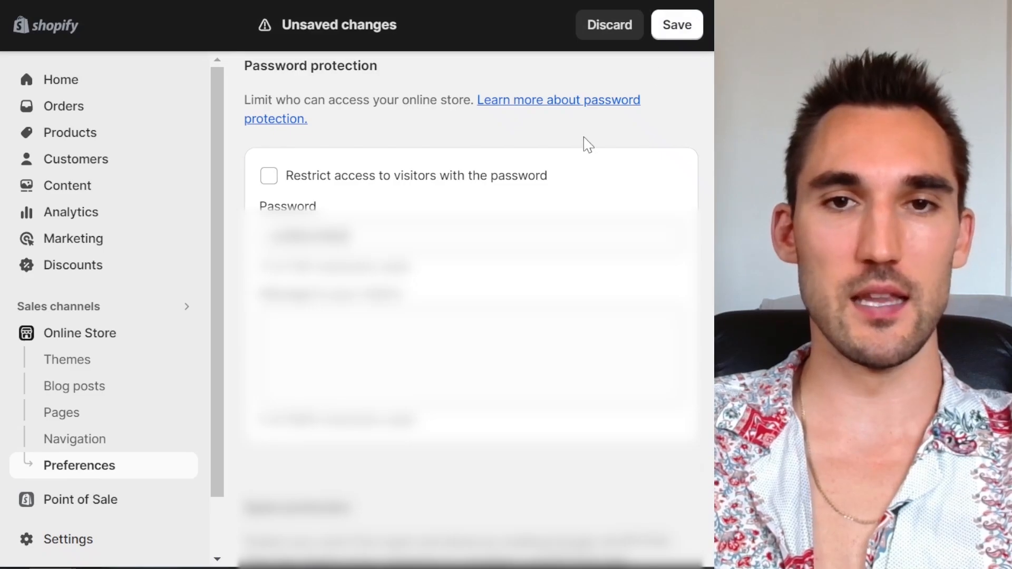
pyautogui.click(701, 31)
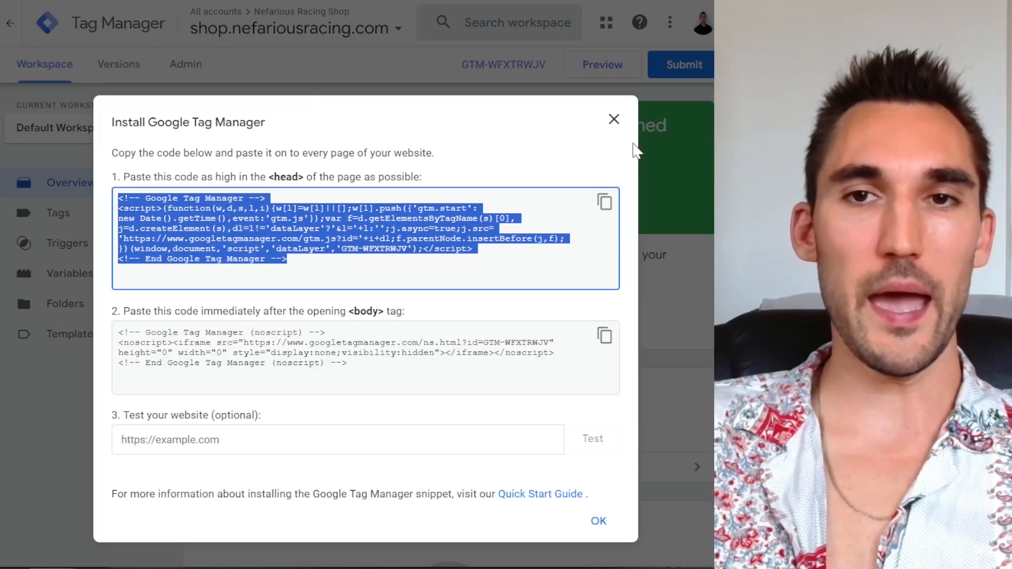
pyautogui.click(601, 523)
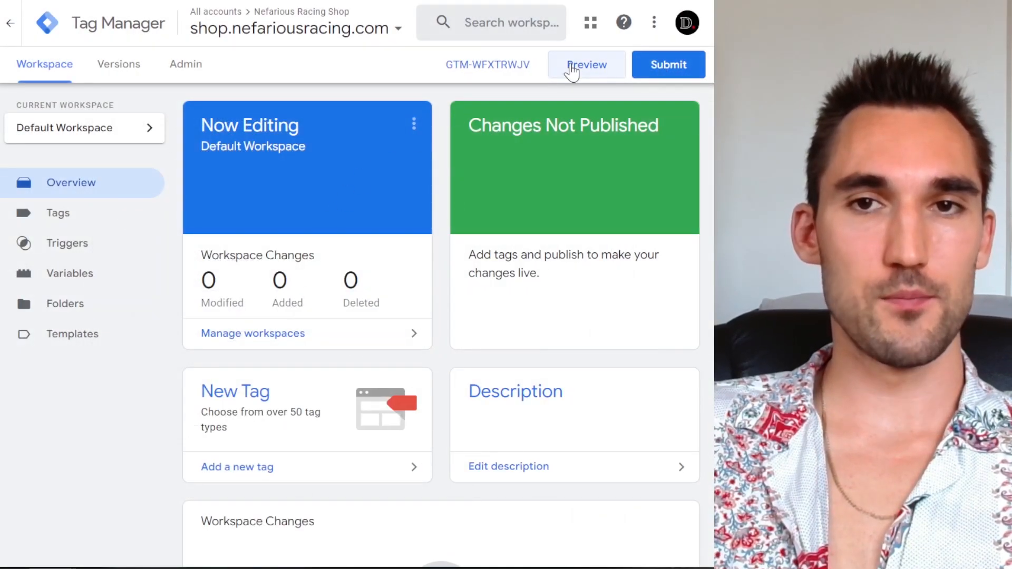
pyautogui.click(571, 68)
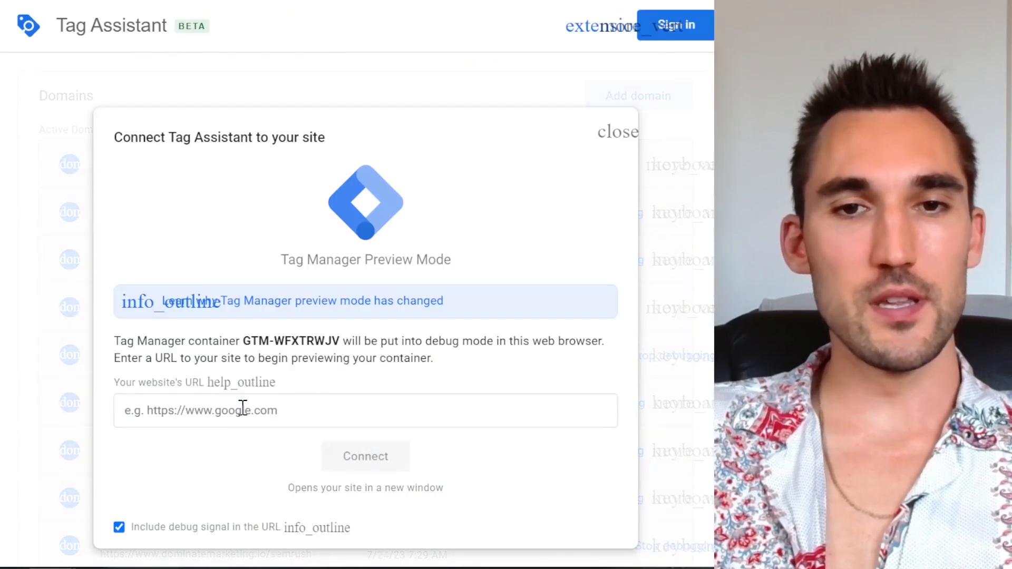
pyautogui.click(243, 410)
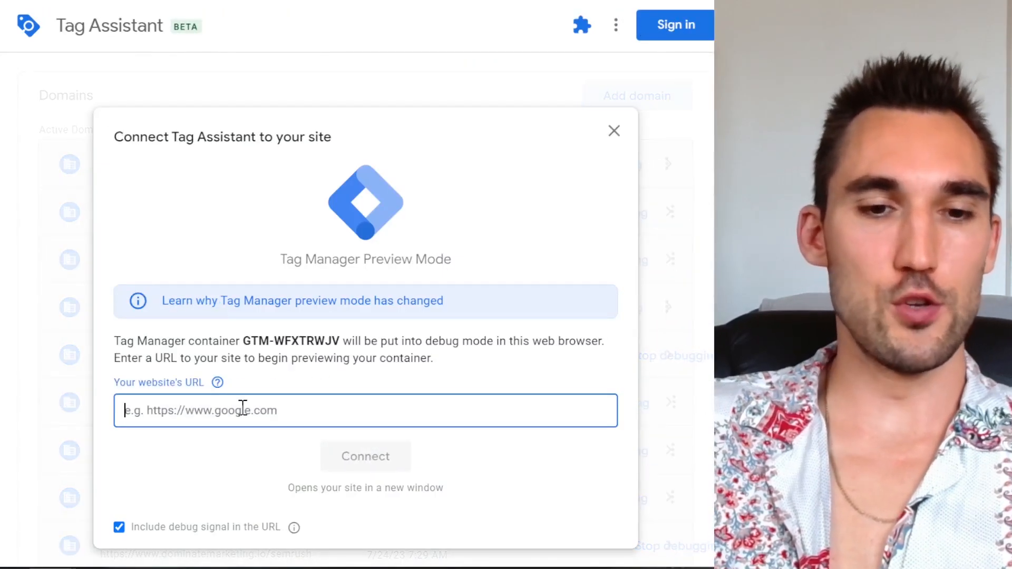
pyautogui.write('shop.nef')
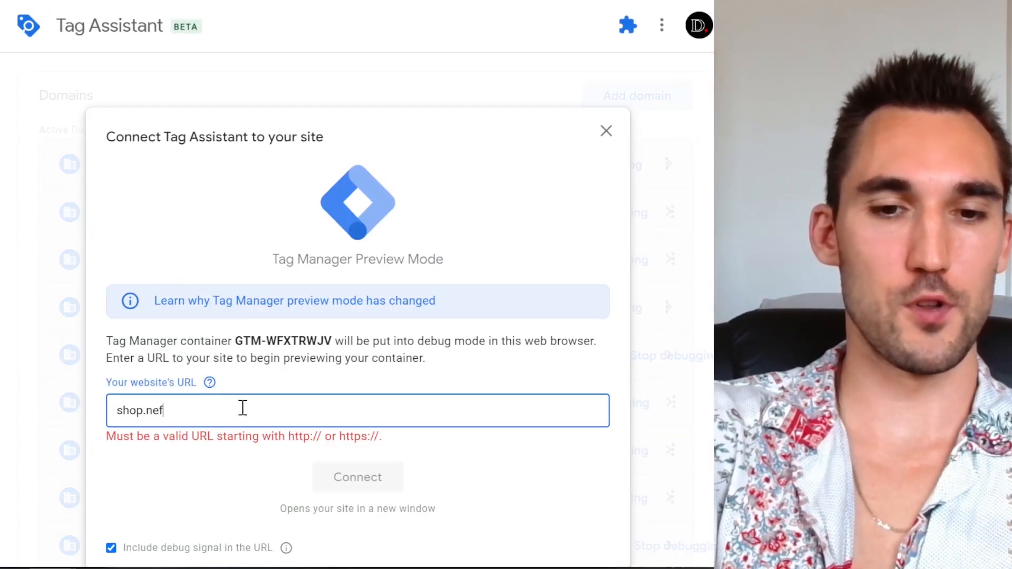
pyautogui.write('ariousracing.comhttps://')
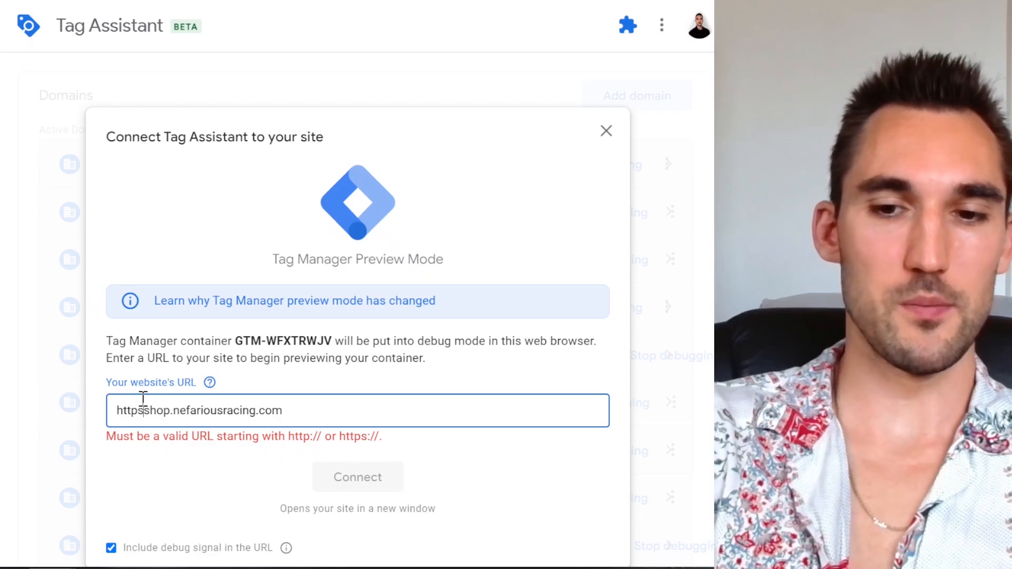
pyautogui.click(338, 464)
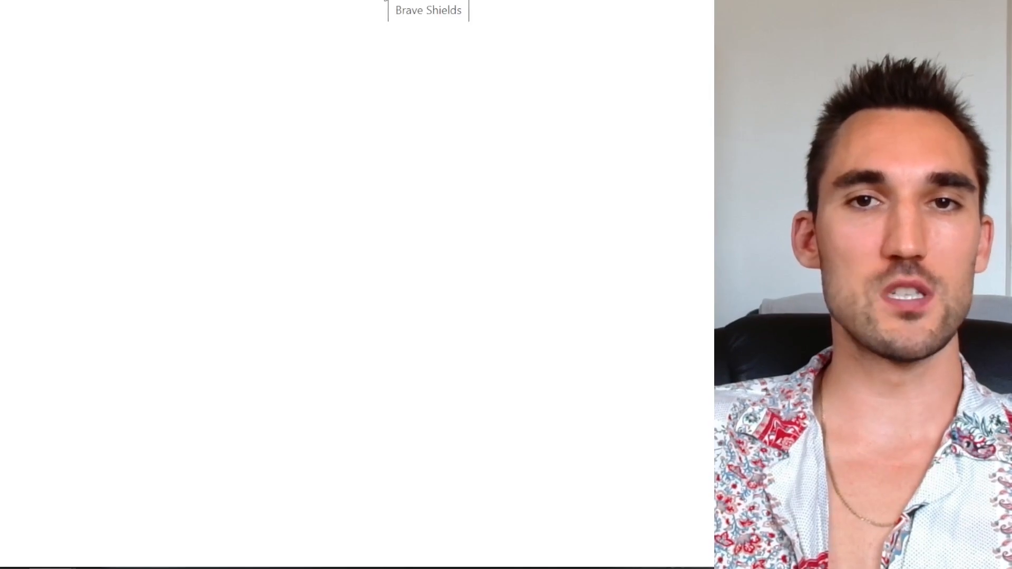
# - Turn off Brave Shields for shop.nefariousracing.com so Tag Assistant can connect to the store
pyautogui.click(340, 0)
pyautogui.click(428, 0)
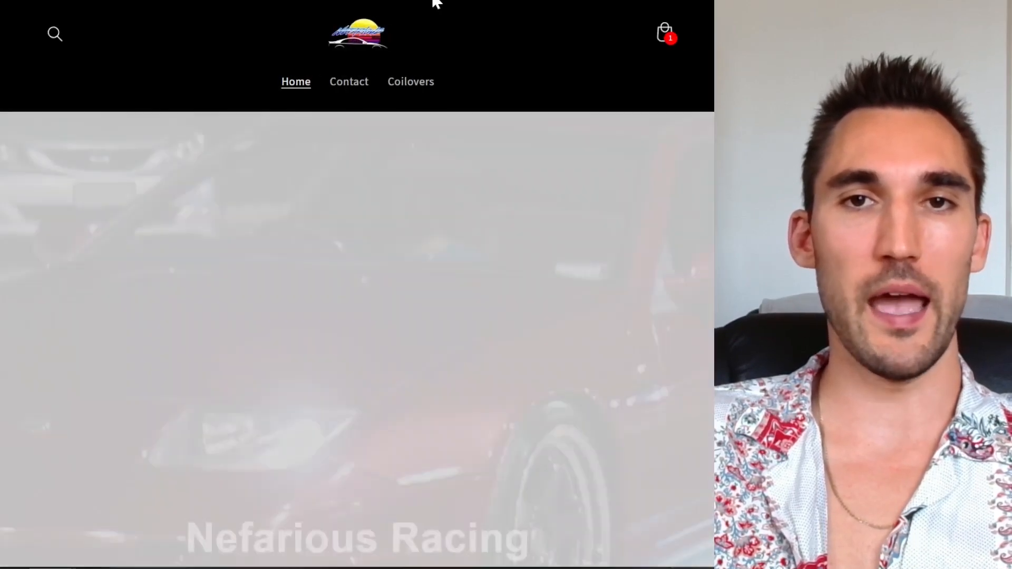
pyautogui.click(426, 1)
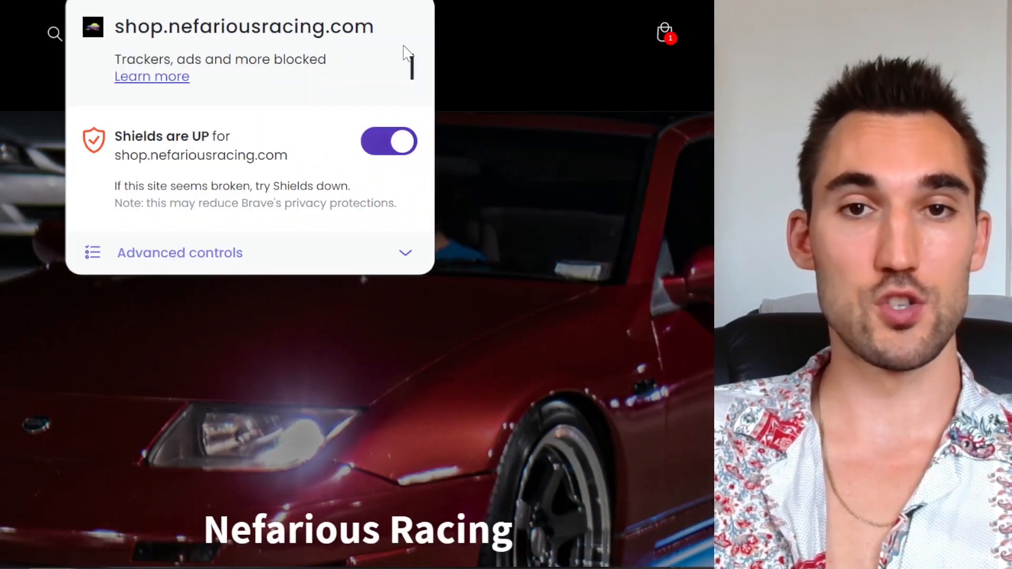
pyautogui.click(391, 151)
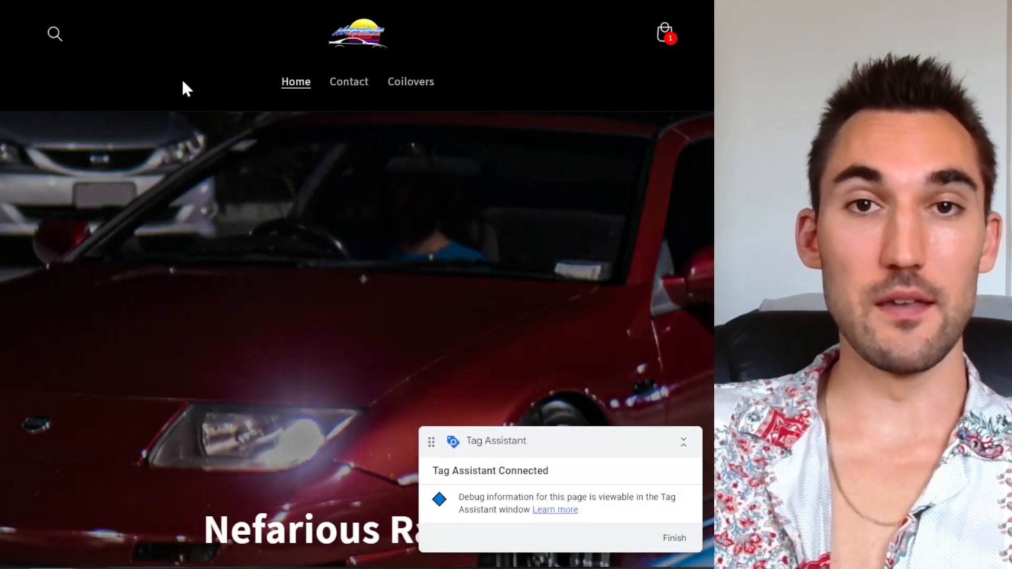
# - Check the container's connection in the Tag Assistant summary and end the debug session
pyautogui.scroll(-2, 272, 225)
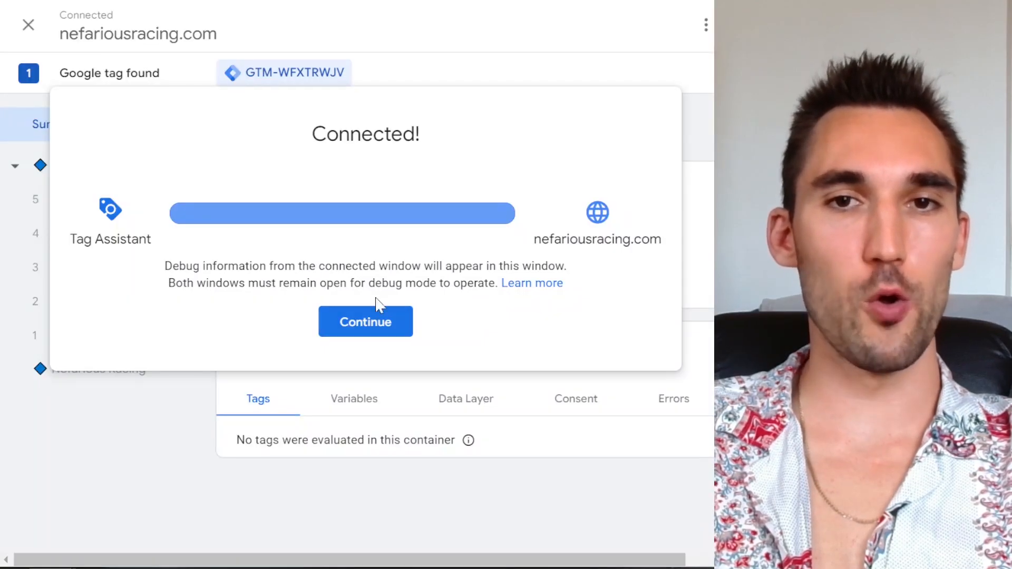
pyautogui.click(377, 316)
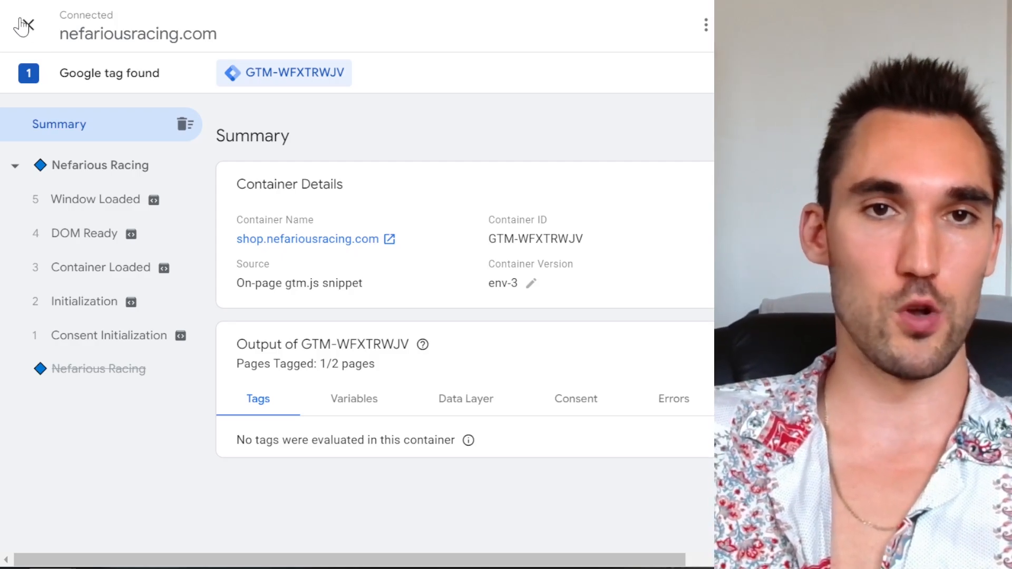
pyautogui.click(29, 24)
pyautogui.click(500, 278)
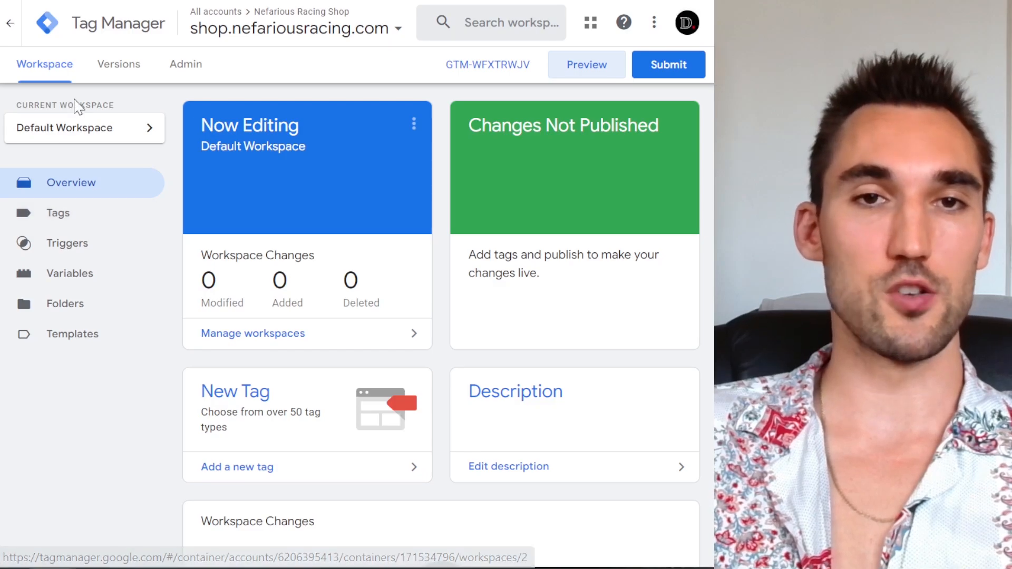
# - Create a new tag in the Tag Manager container named "GA4 - G-0JJP292NBX", copying the measurement ID from the Analytics web stream details
pyautogui.click(71, 213)
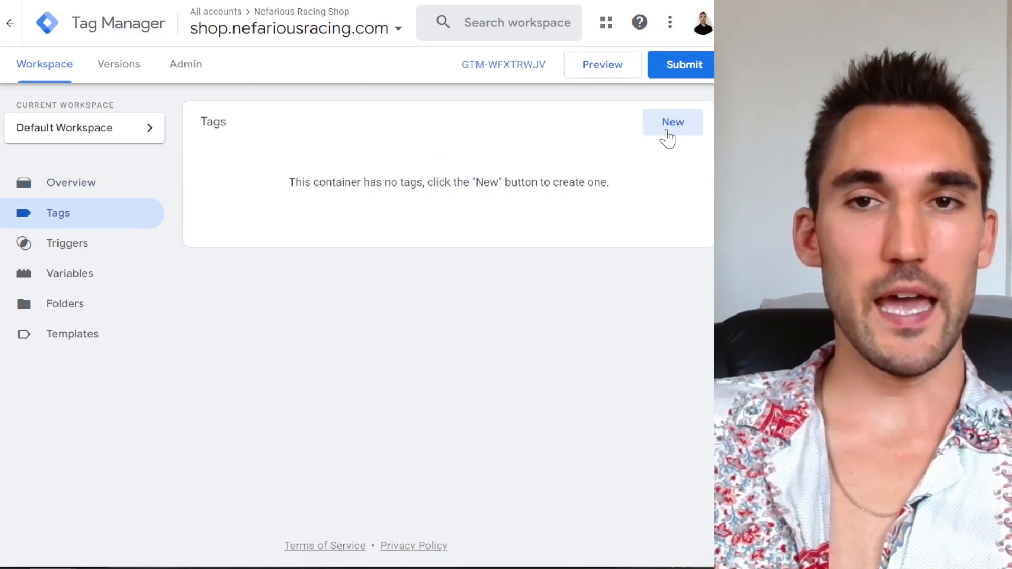
pyautogui.click(667, 136)
pyautogui.click(175, 25)
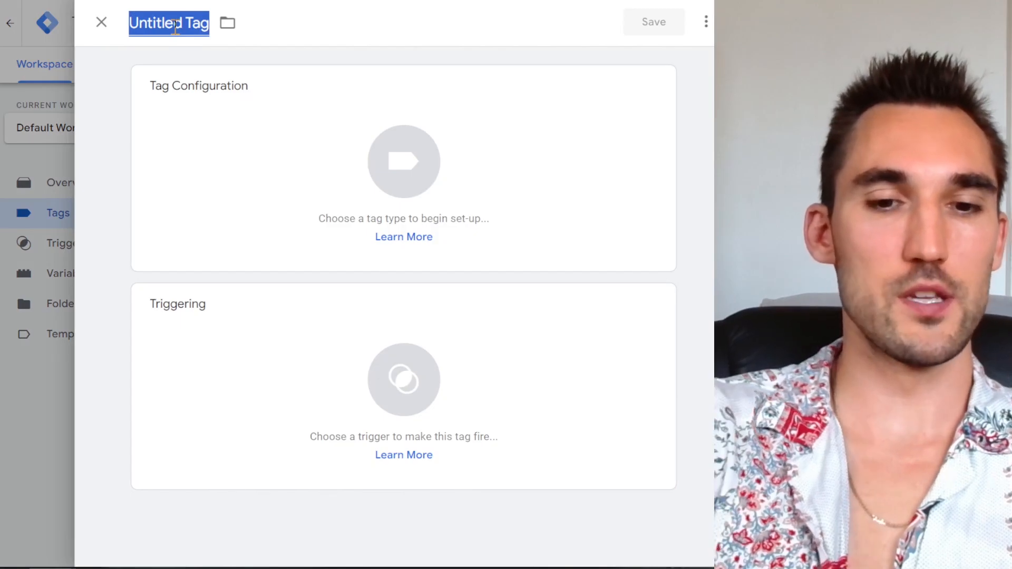
pyautogui.write('GA')
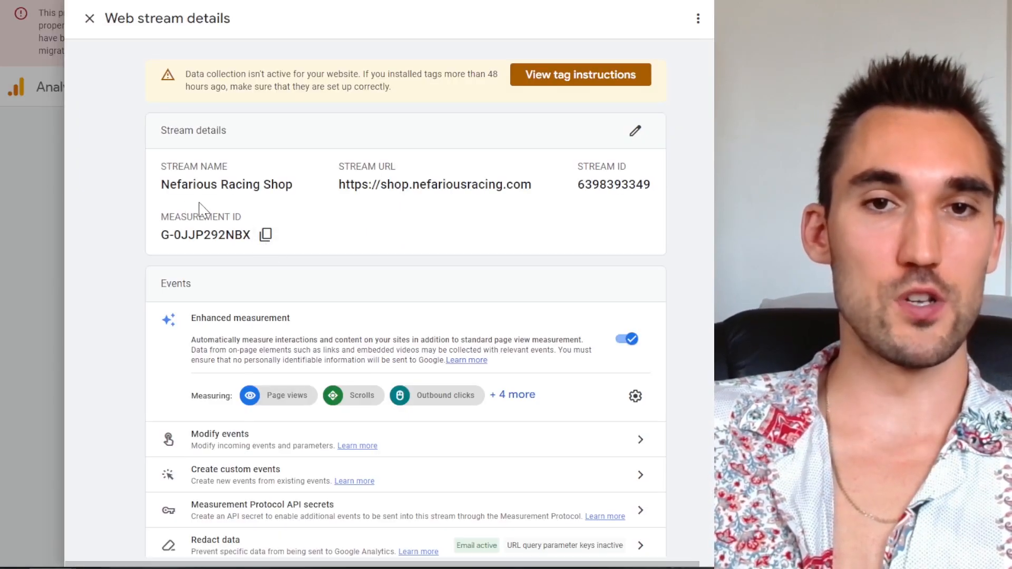
pyautogui.moveTo(161, 219); pyautogui.dragTo(246, 221)
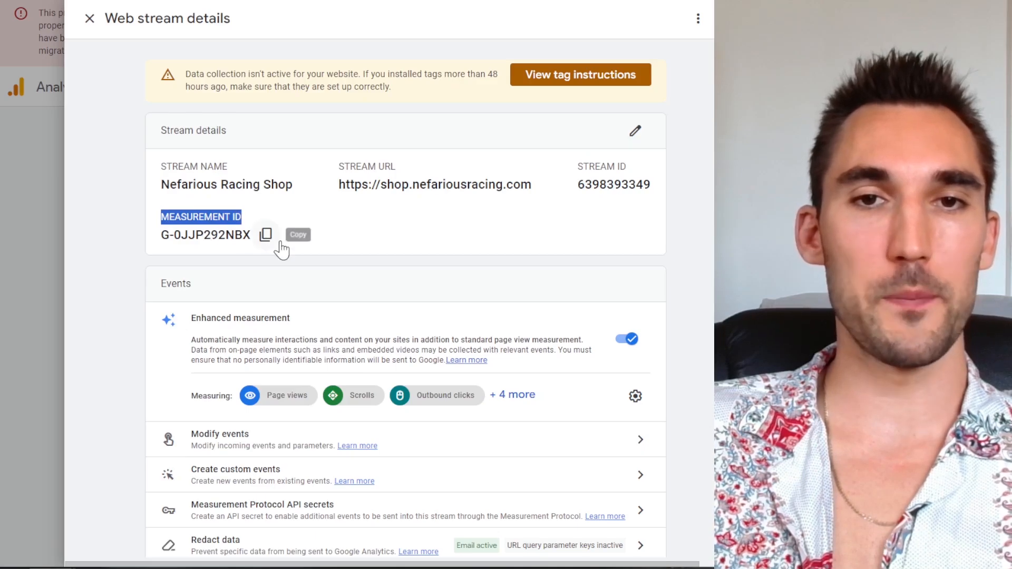
pyautogui.click(266, 236)
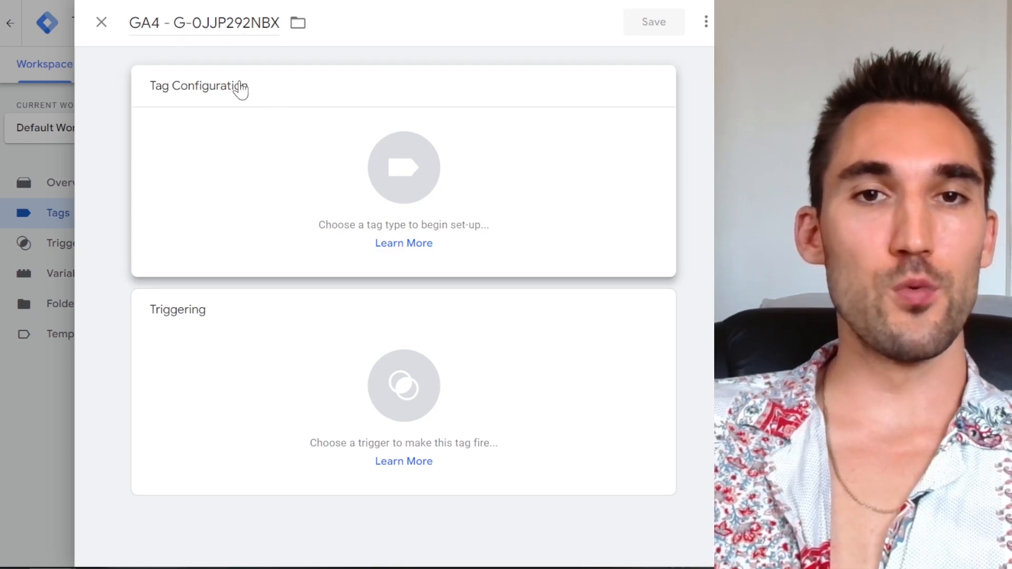
# - Configure the tag as a Google Tag with the tag ID G-0JJP292NBX
pyautogui.click(275, 90)
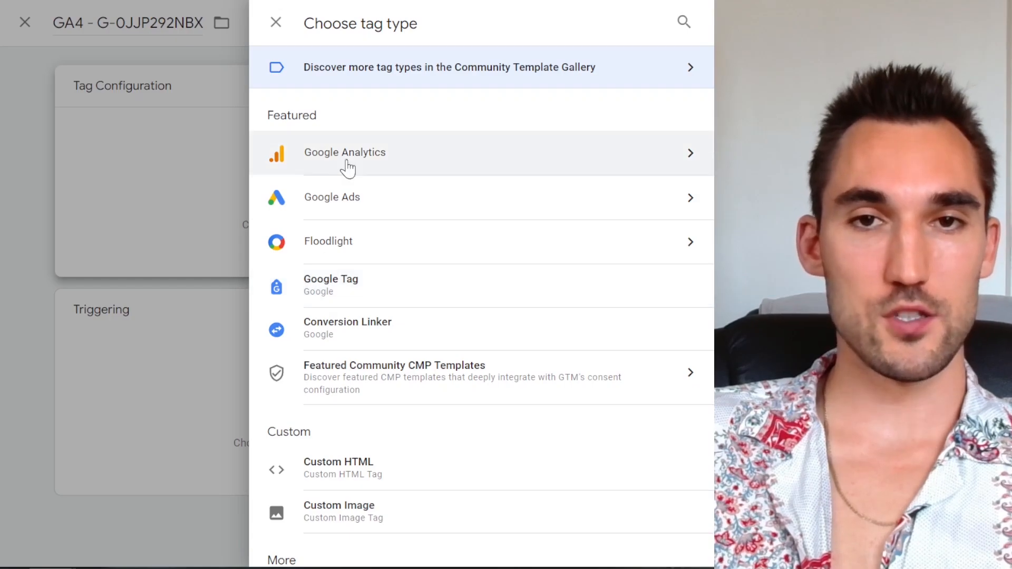
pyautogui.click(352, 292)
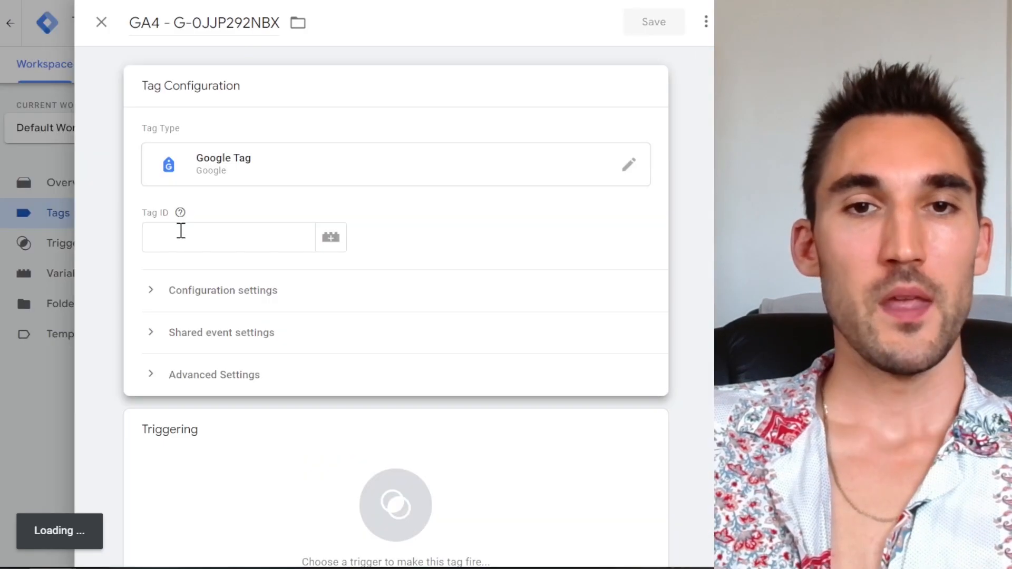
pyautogui.click(181, 231)
pyautogui.hotkey('ctrl', 'v')
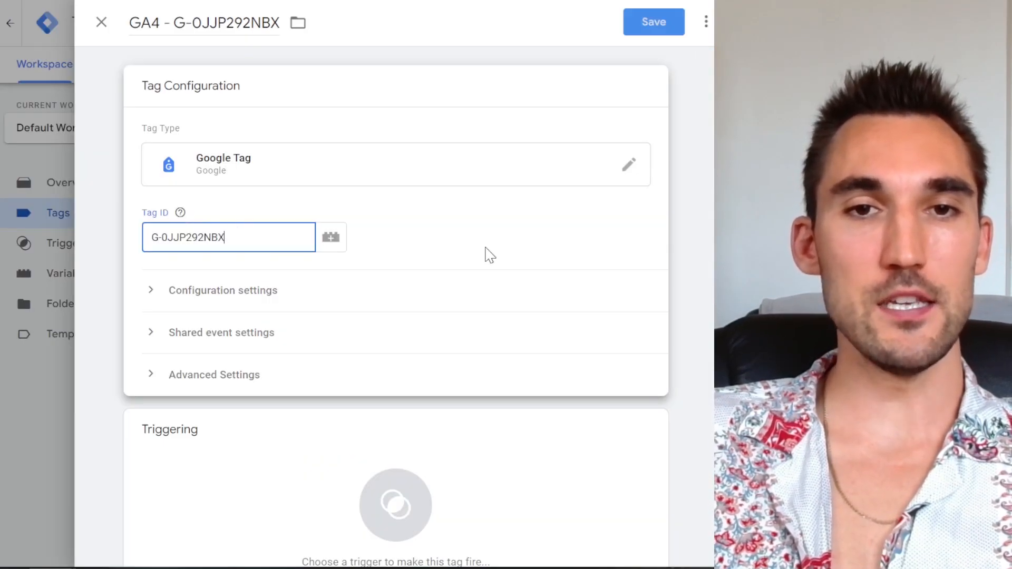
# - Set the tag to fire on the All Pages trigger and save it
pyautogui.scroll(-1, 342, 240)
pyautogui.click(186, 380)
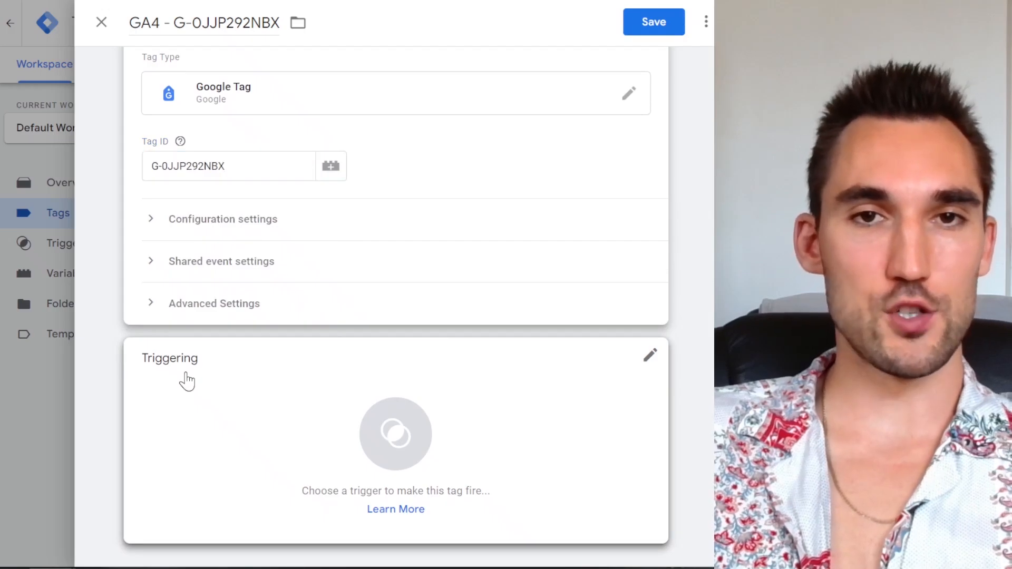
pyautogui.click(215, 93)
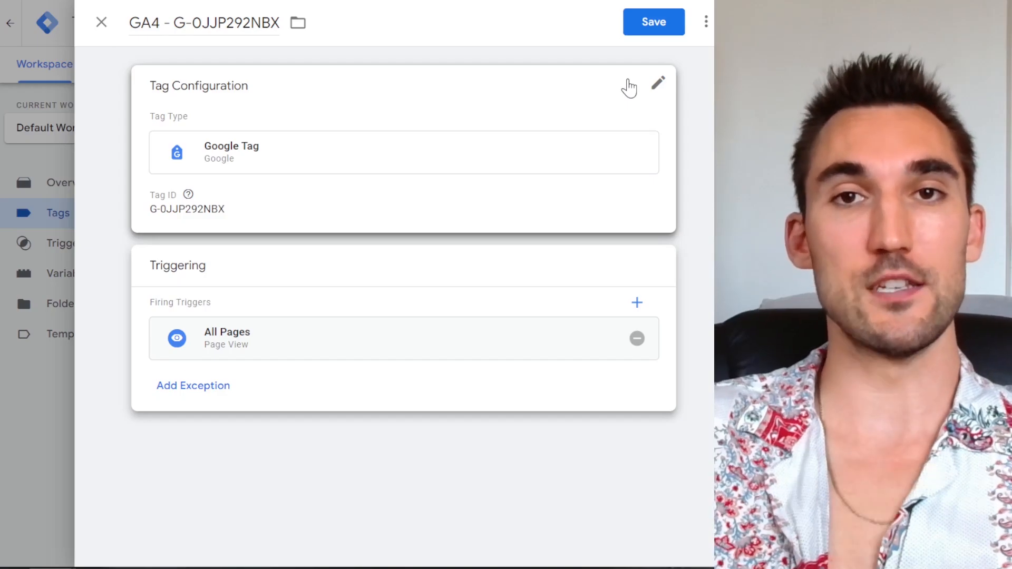
pyautogui.click(644, 25)
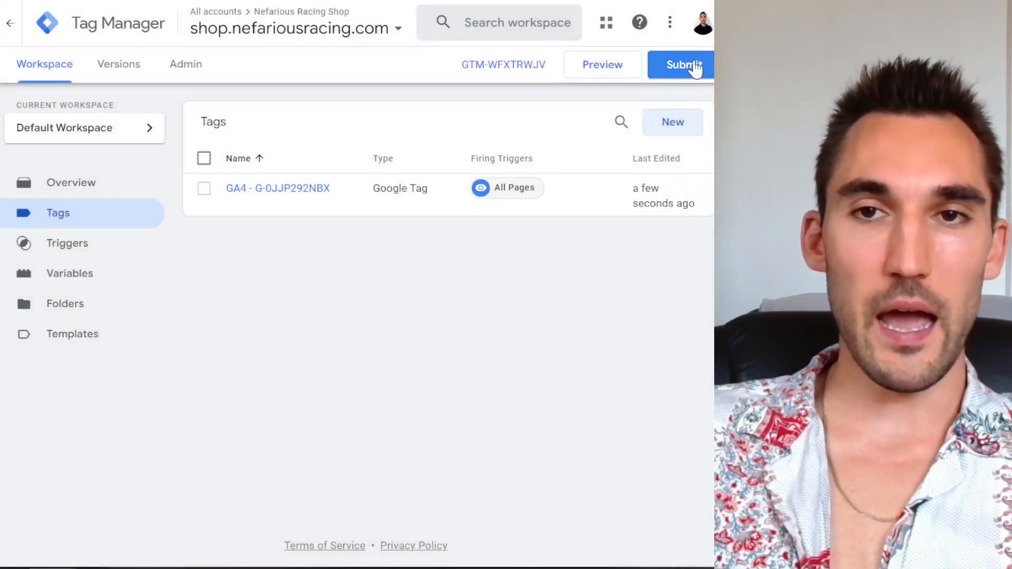
# - Submit and publish the container changes to the Live environment, skipping the version name and description
pyautogui.click(685, 66)
pyautogui.click(676, 24)
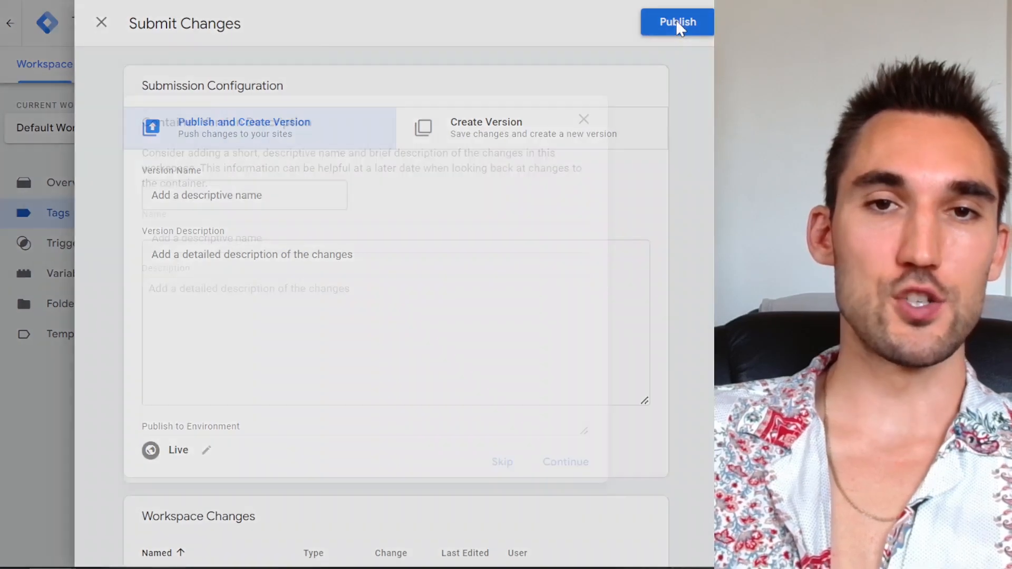
pyautogui.click(505, 464)
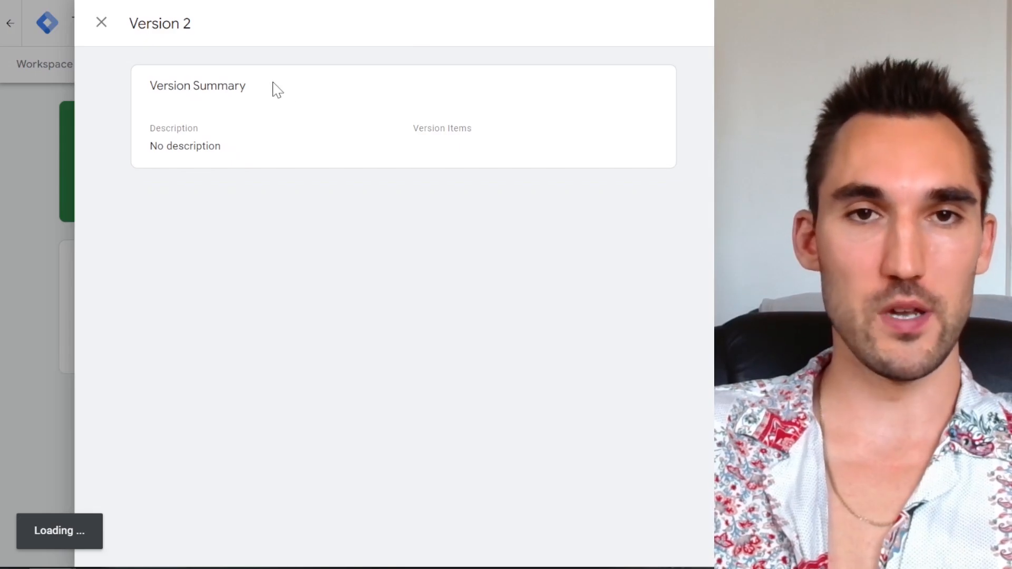
# - Close the version summary, return to the container's workspace and start a container preview
pyautogui.click(101, 23)
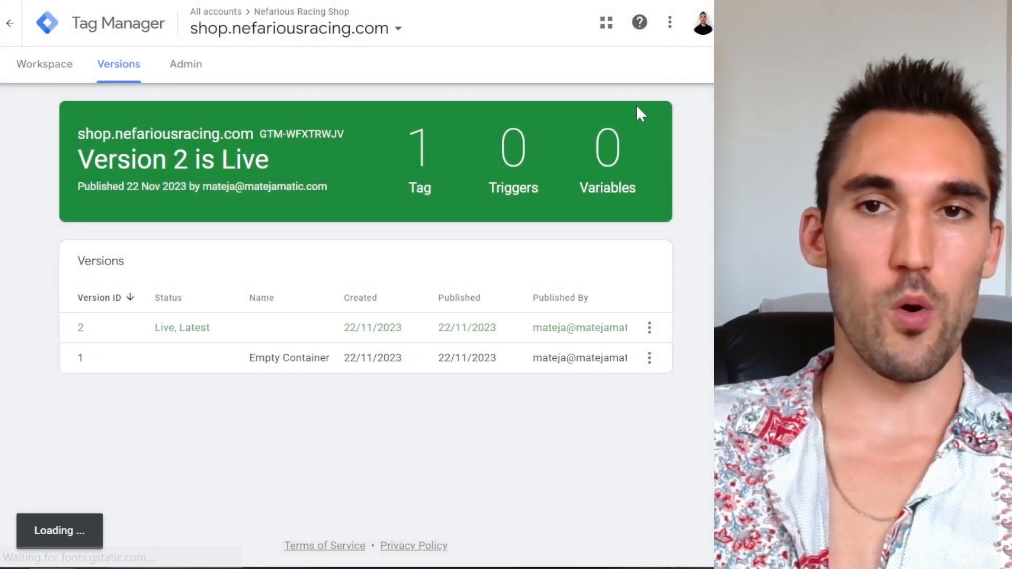
pyautogui.click(47, 71)
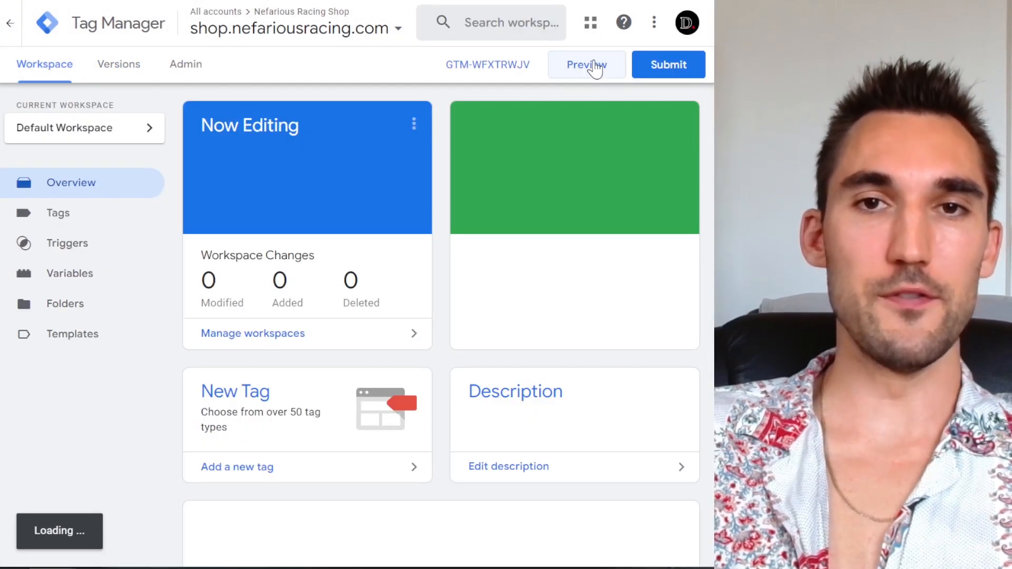
pyautogui.click(594, 68)
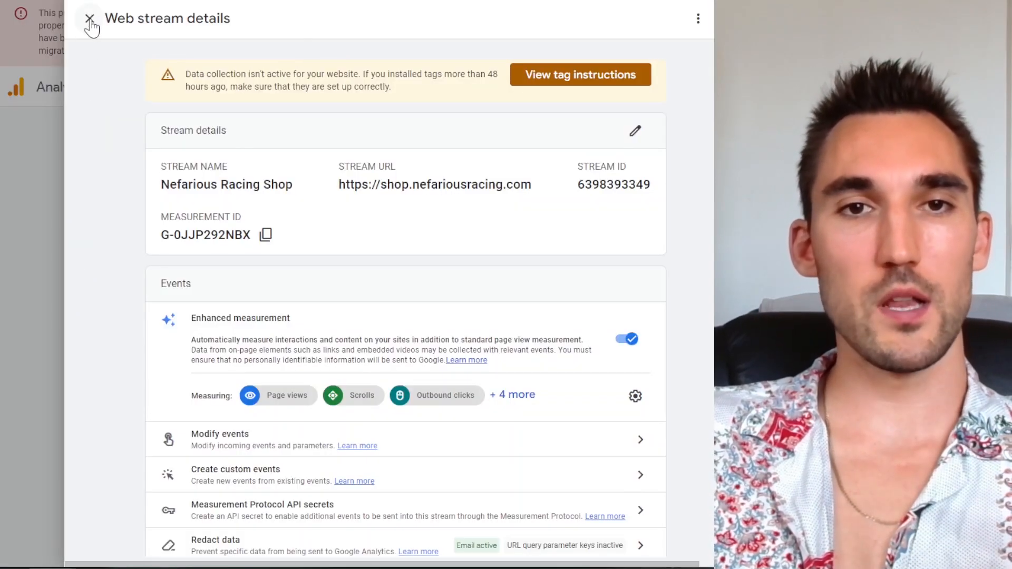
# - Switch to Google Analytics, finish the property's data collection setup and open DebugView from its admin settings
pyautogui.click(90, 19)
pyautogui.click(110, 371)
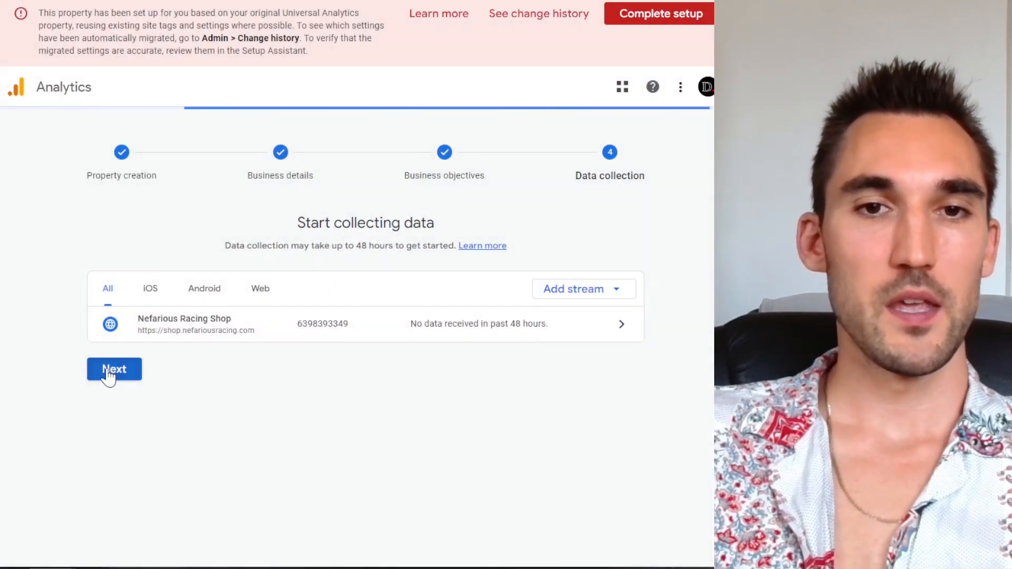
pyautogui.click(394, 554)
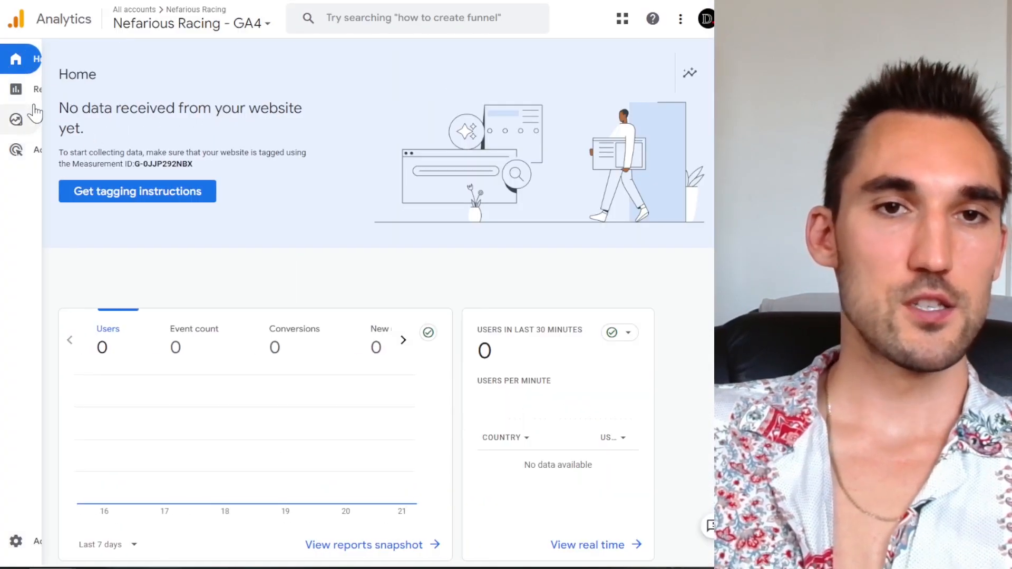
pyautogui.click(51, 554)
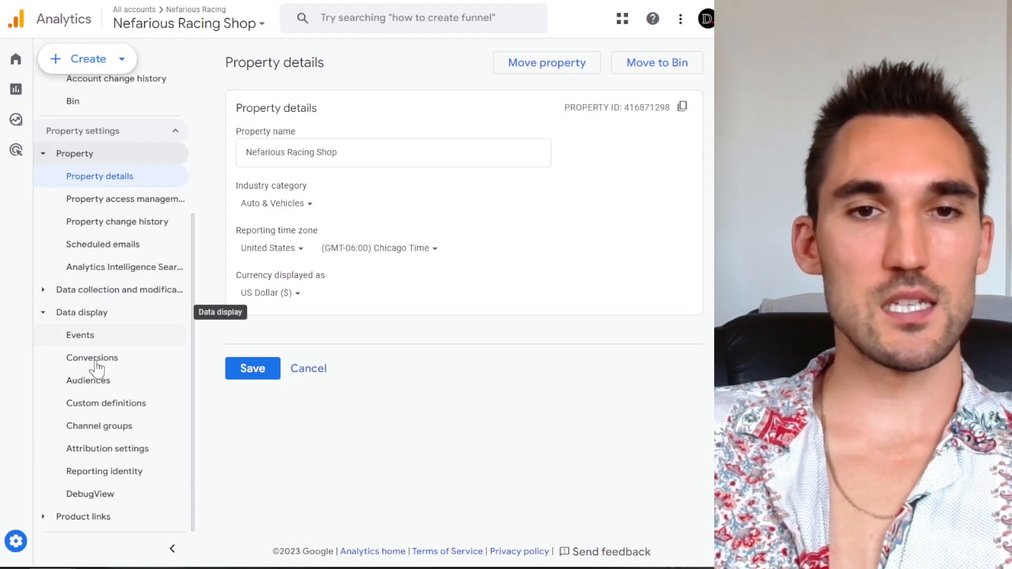
pyautogui.click(116, 495)
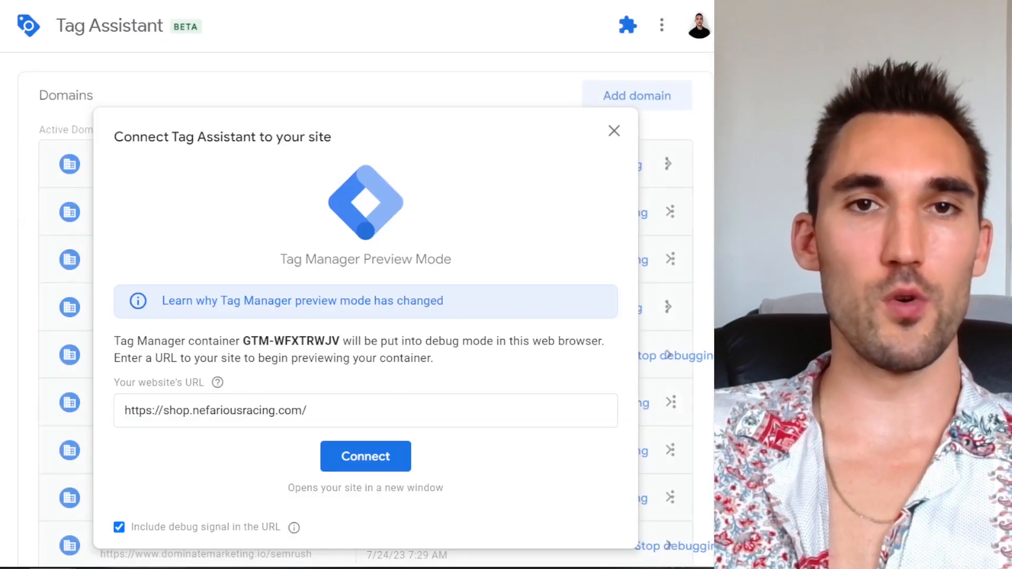
pyautogui.moveTo(331, 411); pyautogui.dragTo(255, 418)
pyautogui.tripleClick(237, 406)
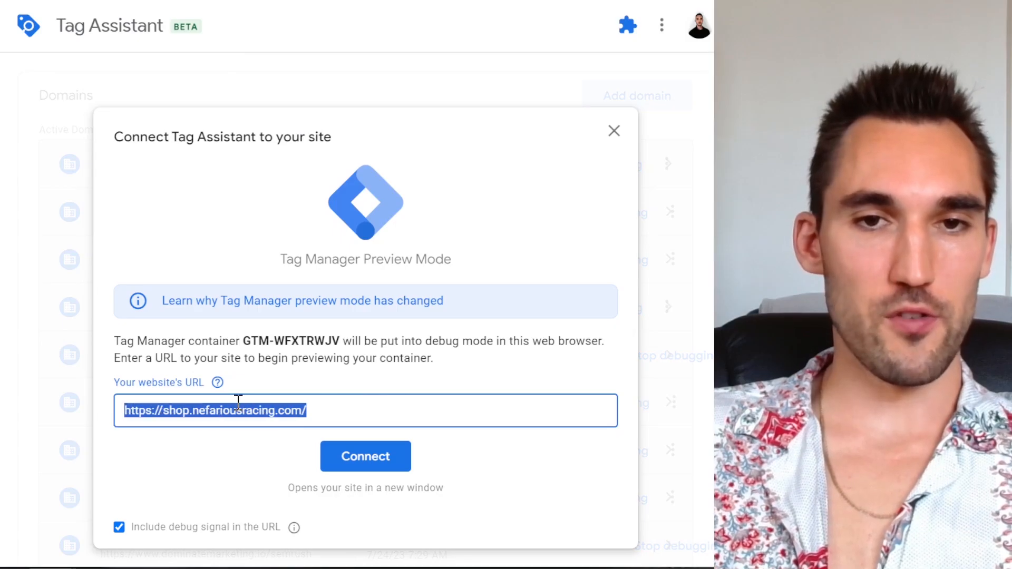
pyautogui.click(343, 464)
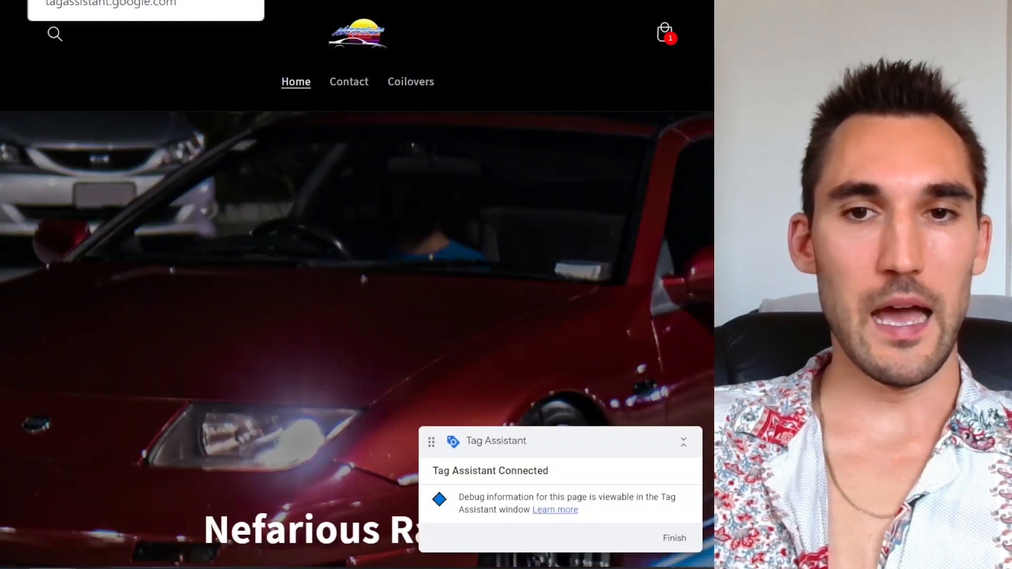
pyautogui.click(127, 1)
pyautogui.click(366, 322)
# - Check the lists of fired and not fired tags in the Tag Assistant summary
pyautogui.scroll(-1, 460, 333)
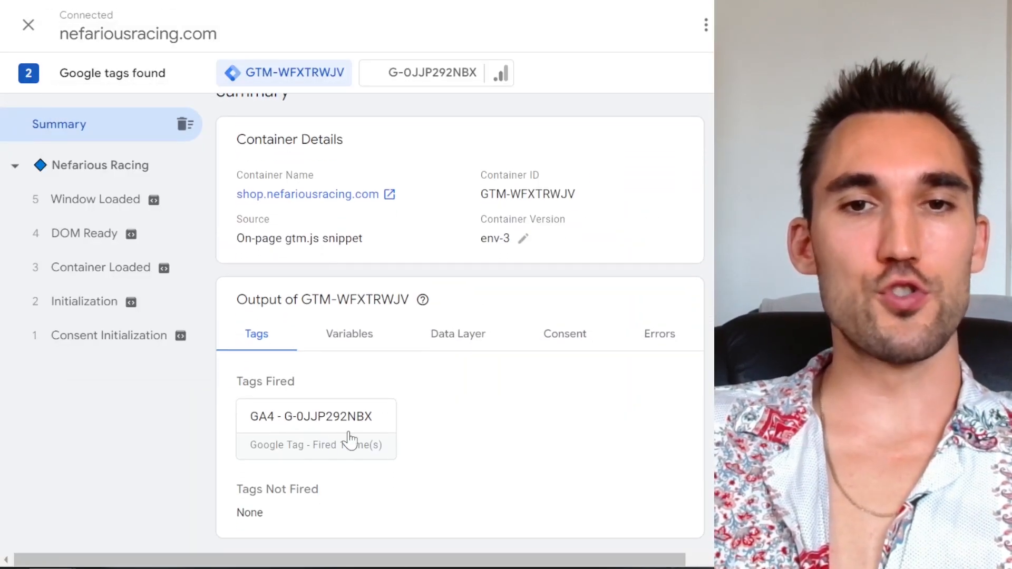
pyautogui.moveTo(240, 383); pyautogui.dragTo(310, 384)
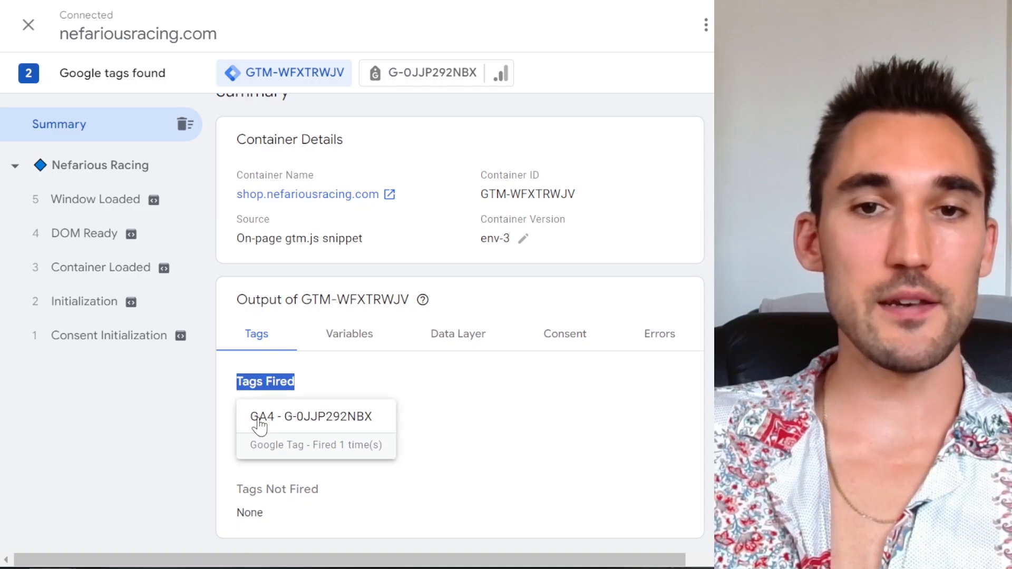
pyautogui.click(384, 380)
pyautogui.moveTo(241, 384); pyautogui.dragTo(310, 388)
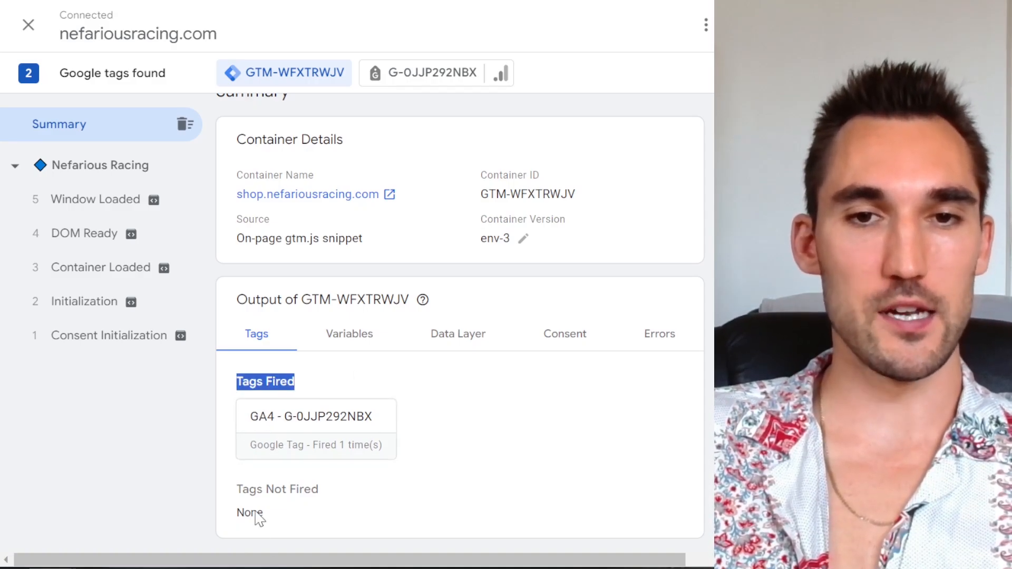
pyautogui.moveTo(242, 494); pyautogui.dragTo(365, 486)
pyautogui.moveTo(269, 514); pyautogui.dragTo(230, 510)
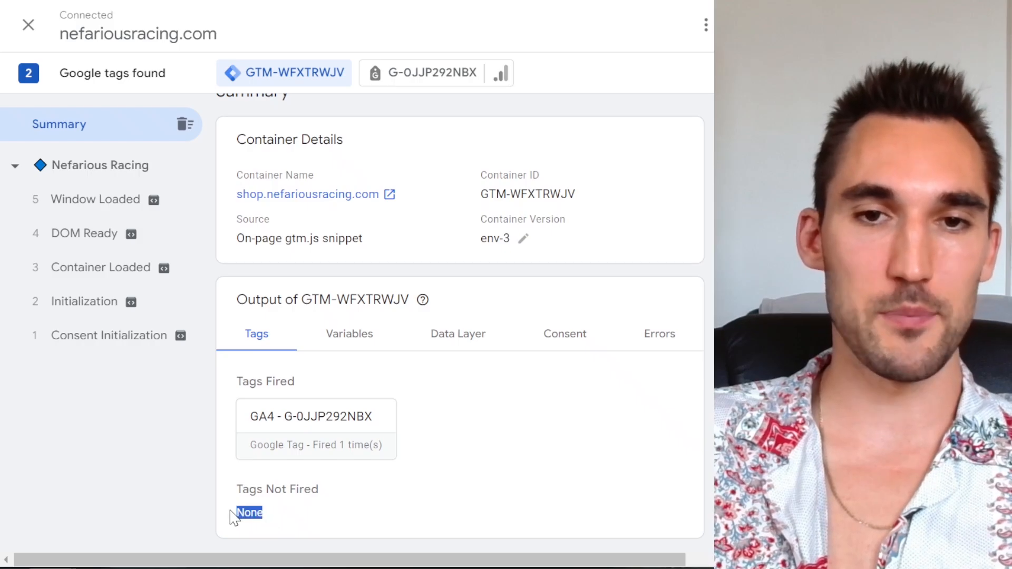
pyautogui.click(265, 521)
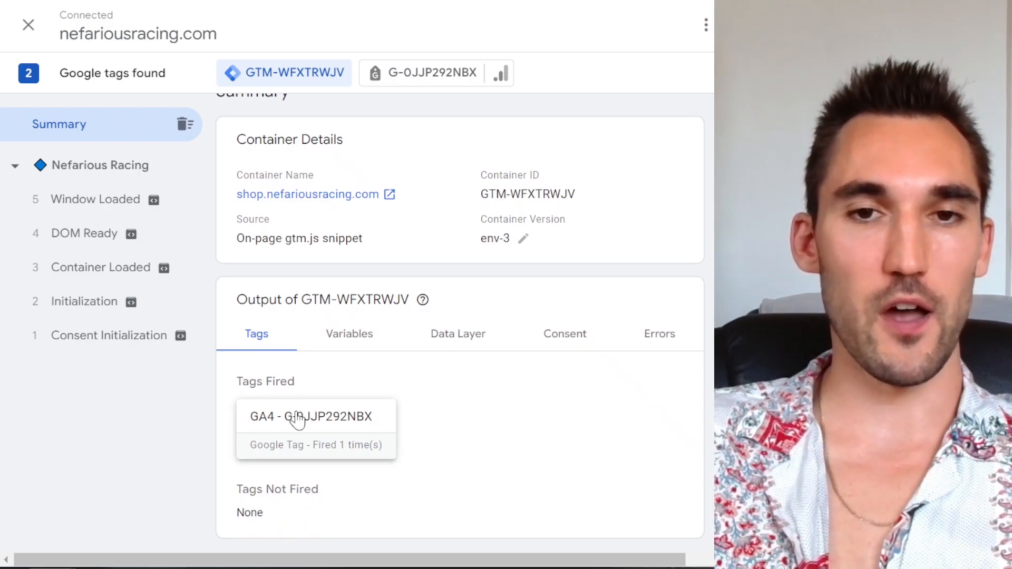
# - Switch to the Shopify admin, search the Shopify App Store for "google" and add the Google & YouTube sales channel
pyautogui.click(264, 1)
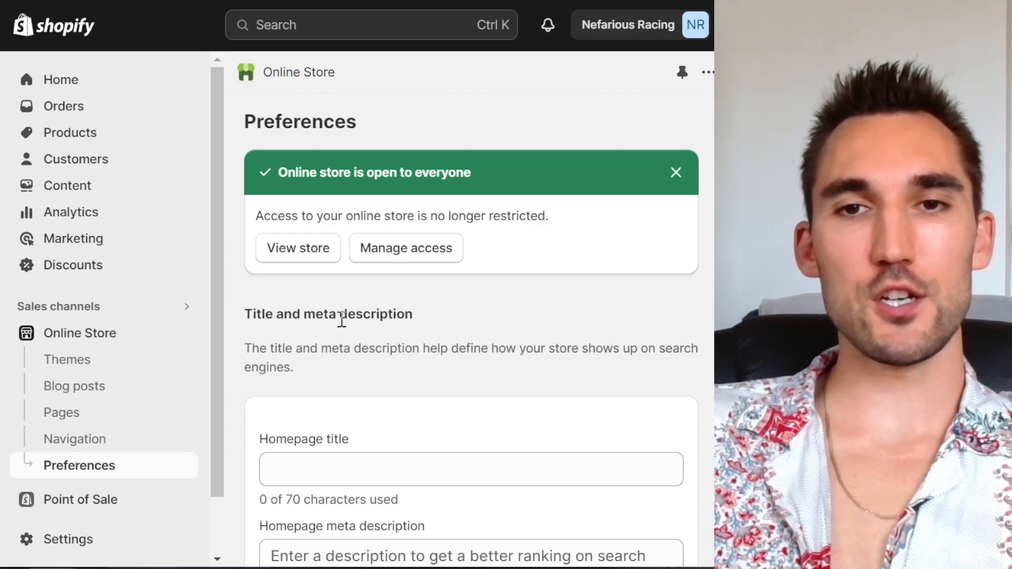
pyautogui.scroll(-1, 36, 449)
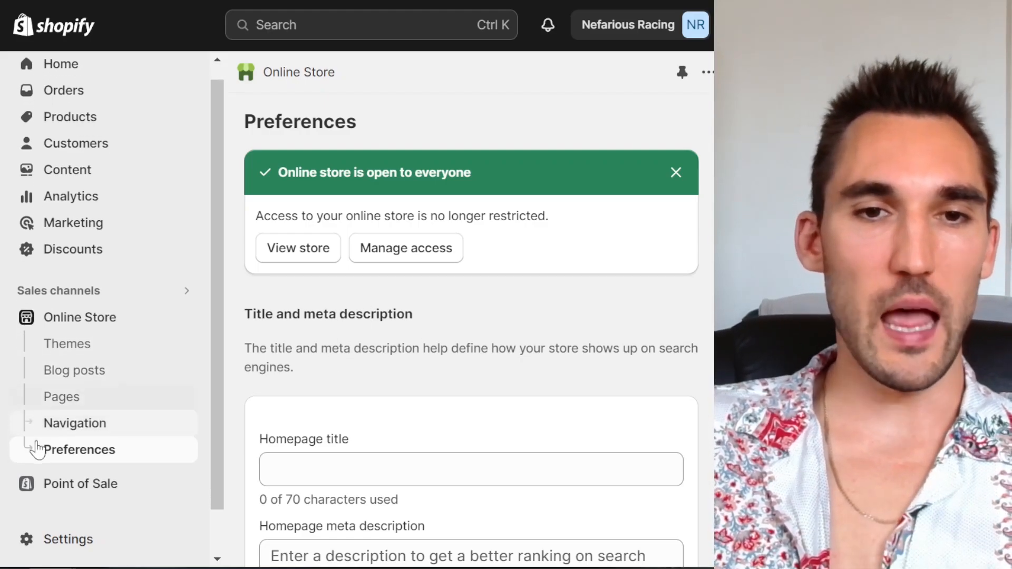
pyautogui.scroll(-2, 40, 454)
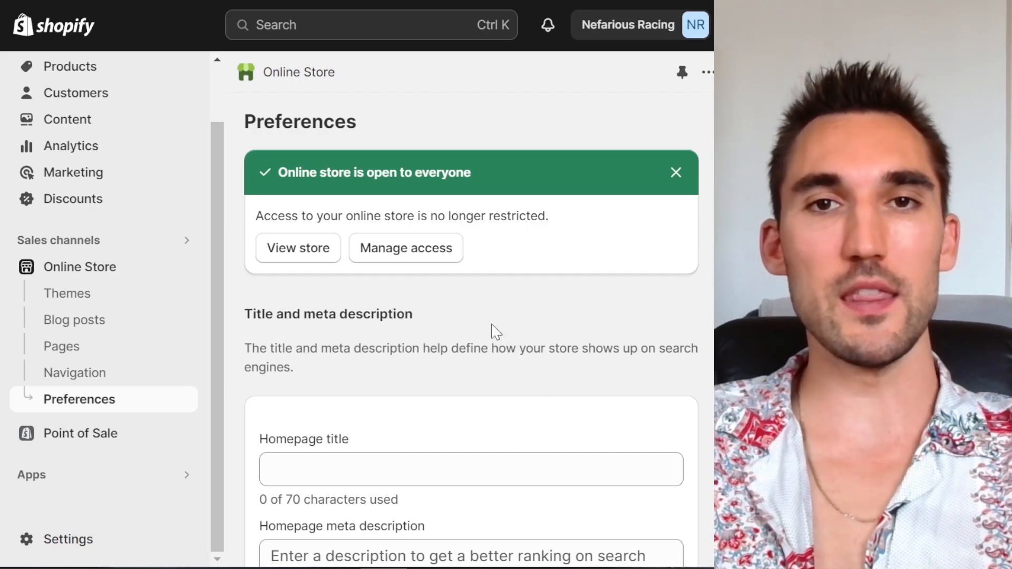
pyautogui.click(55, 480)
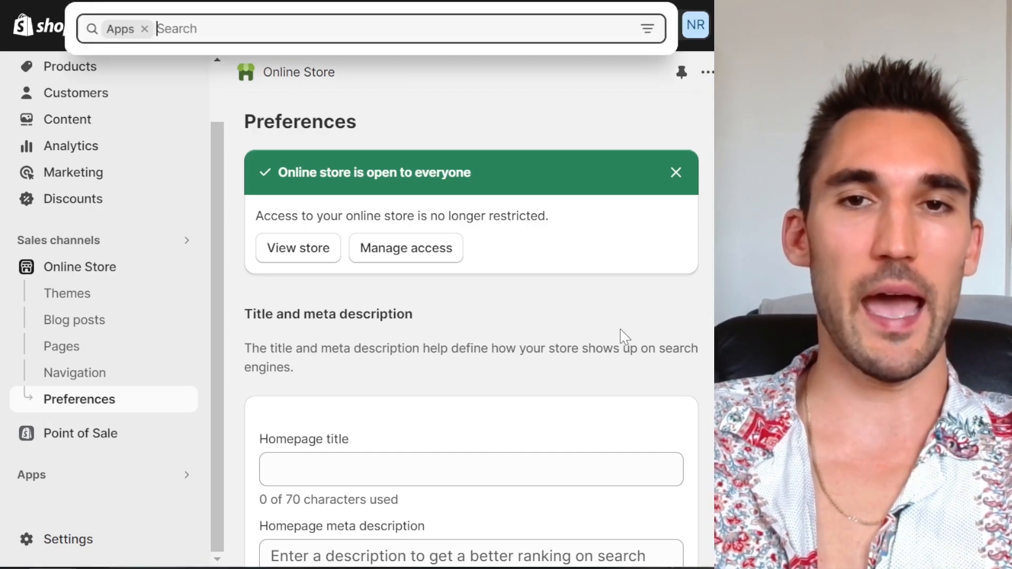
pyautogui.write('google')
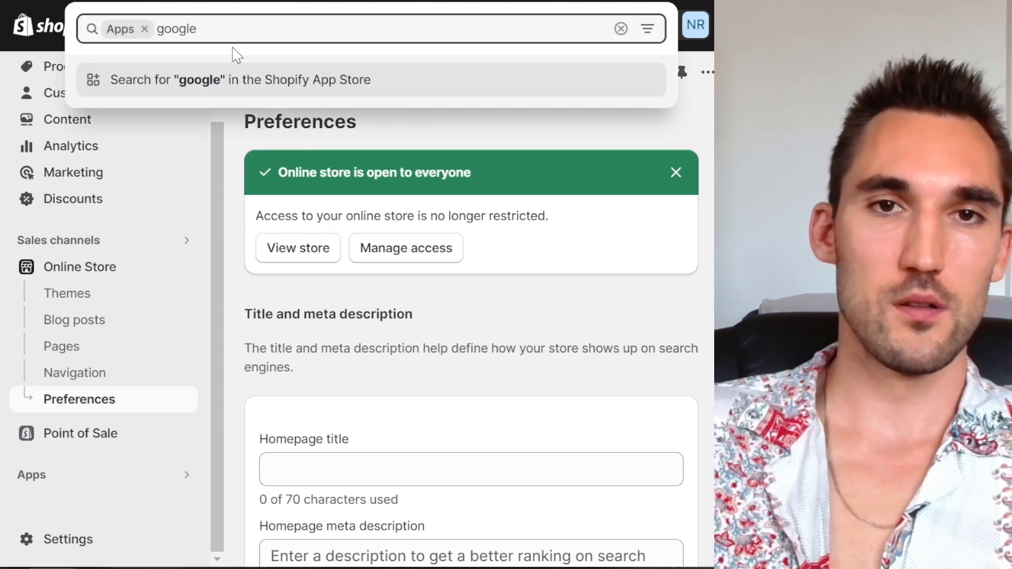
pyautogui.click(501, 84)
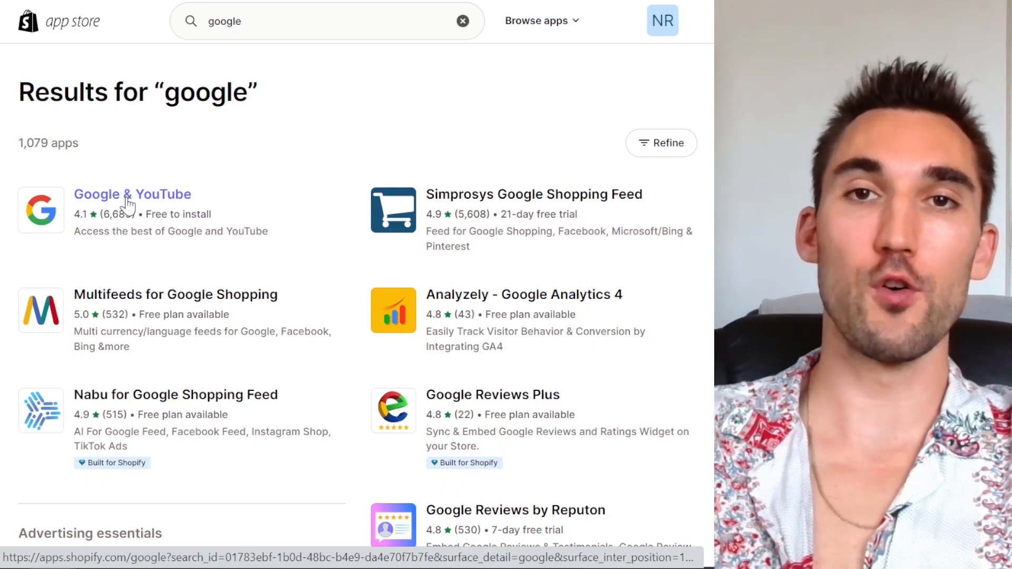
pyautogui.click(128, 203)
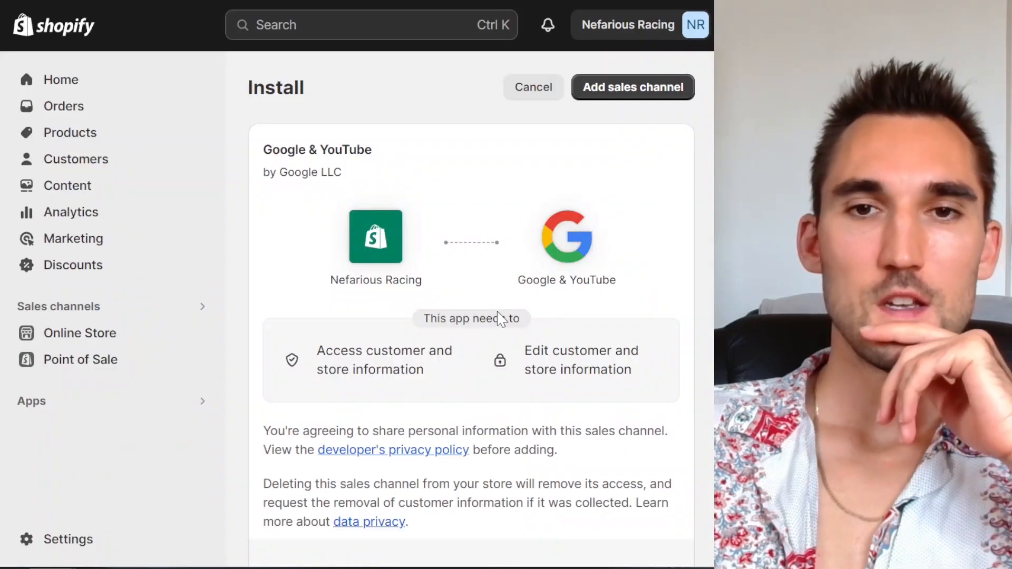
pyautogui.click(641, 99)
# - Connect the store owner's Google account to the Google & YouTube app and allow the requested access
pyautogui.scroll(-4, 443, 264)
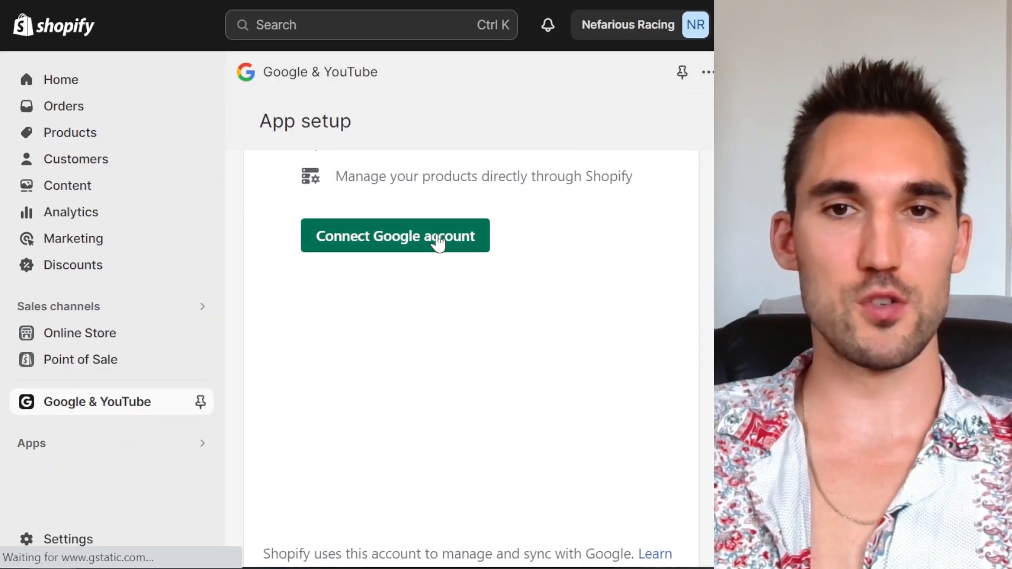
pyautogui.click(428, 247)
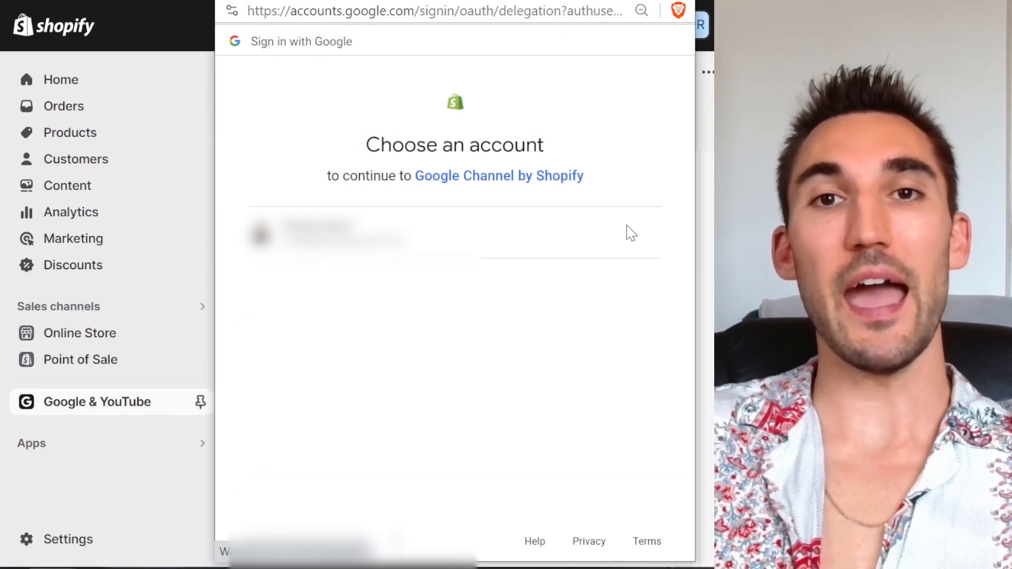
pyautogui.click(631, 232)
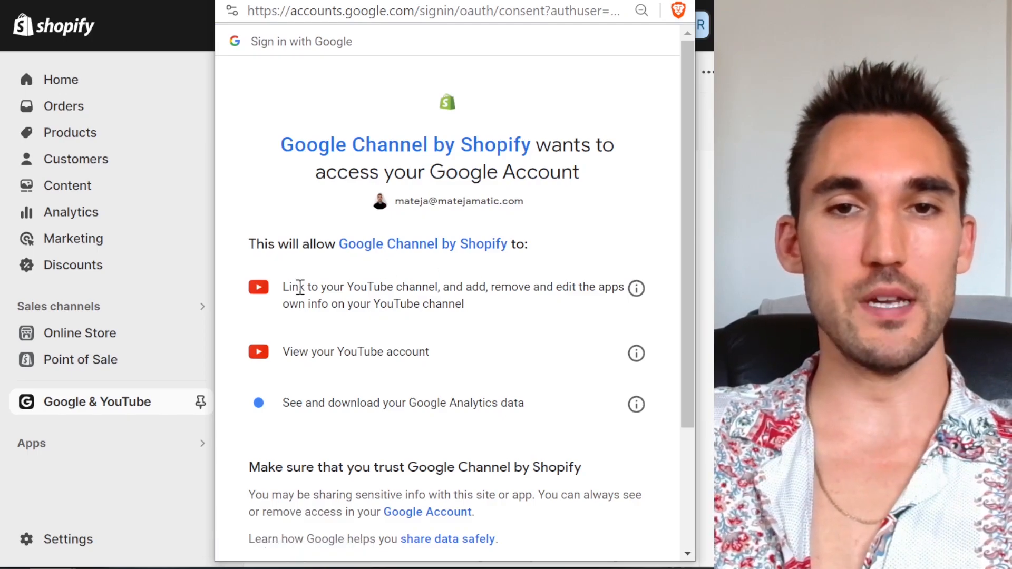
pyautogui.scroll(-3, 294, 287)
pyautogui.click(576, 530)
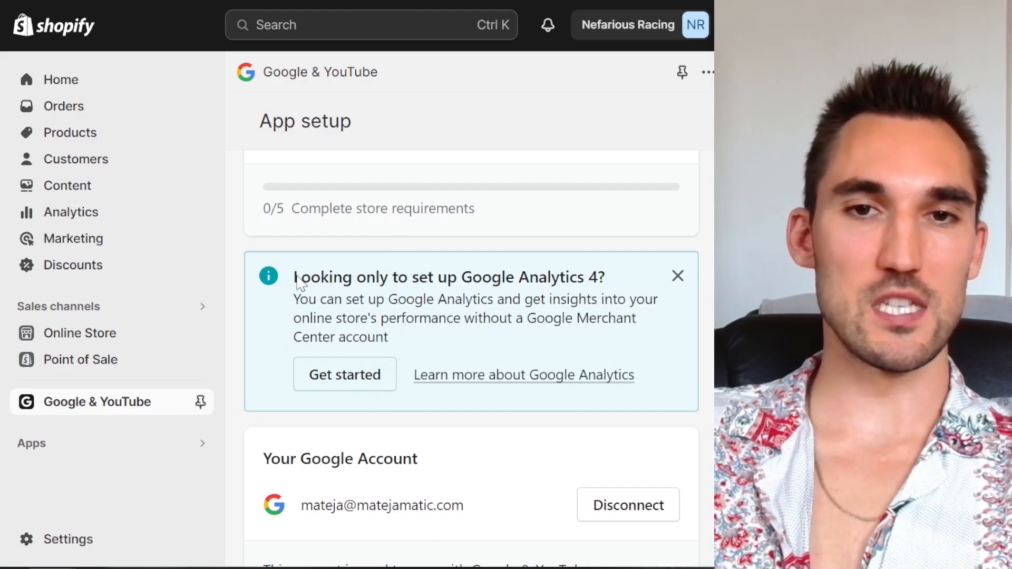
# - Start the Google Analytics 4 only setup and connect the Nefarious Racing Shop property G-0JJP292NBX to the store
pyautogui.moveTo(296, 277); pyautogui.dragTo(504, 335)
pyautogui.click(505, 340)
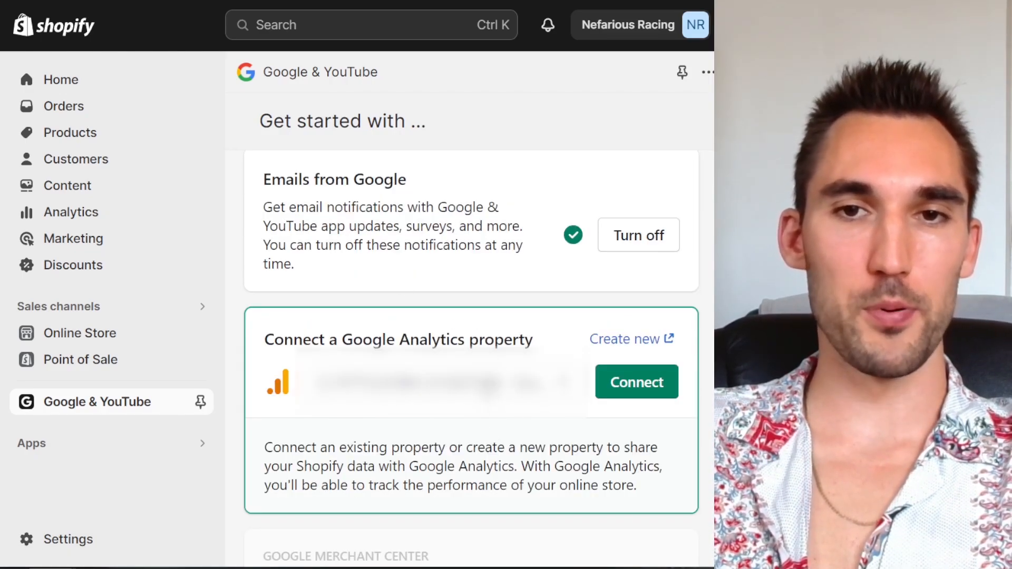
pyautogui.click(637, 390)
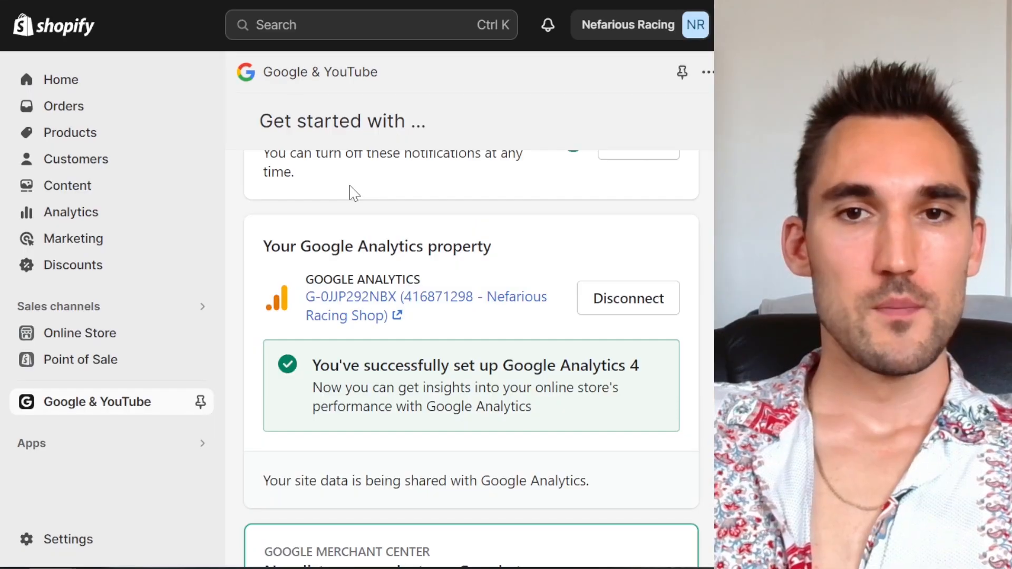
pyautogui.scroll(2, 348, 195)
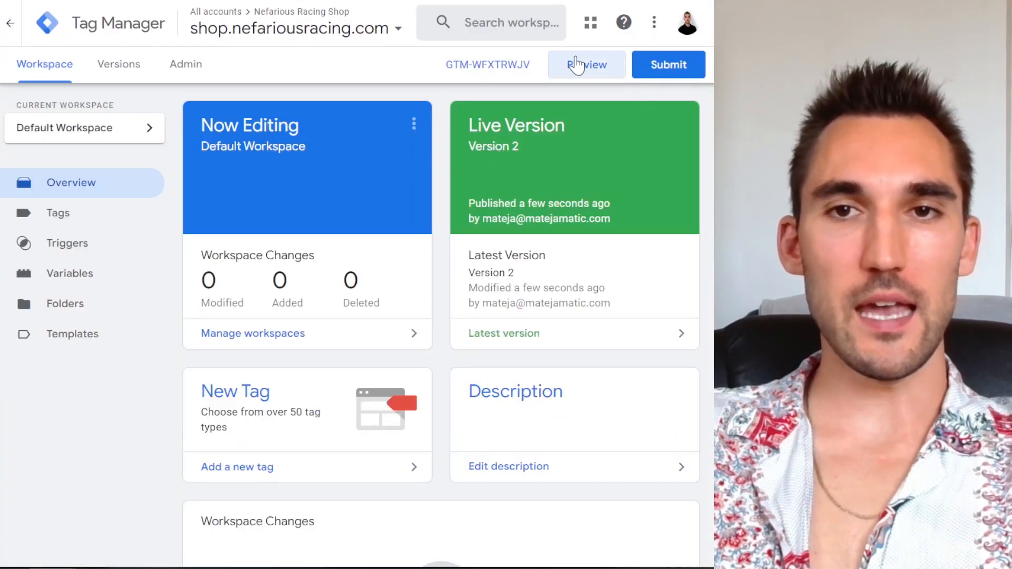
pyautogui.click(578, 69)
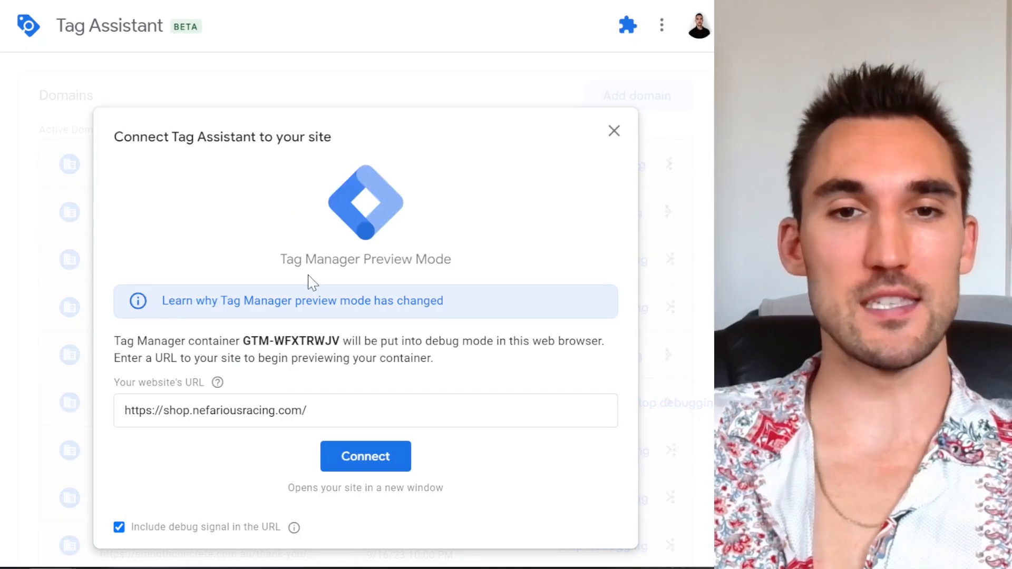
pyautogui.click(388, 453)
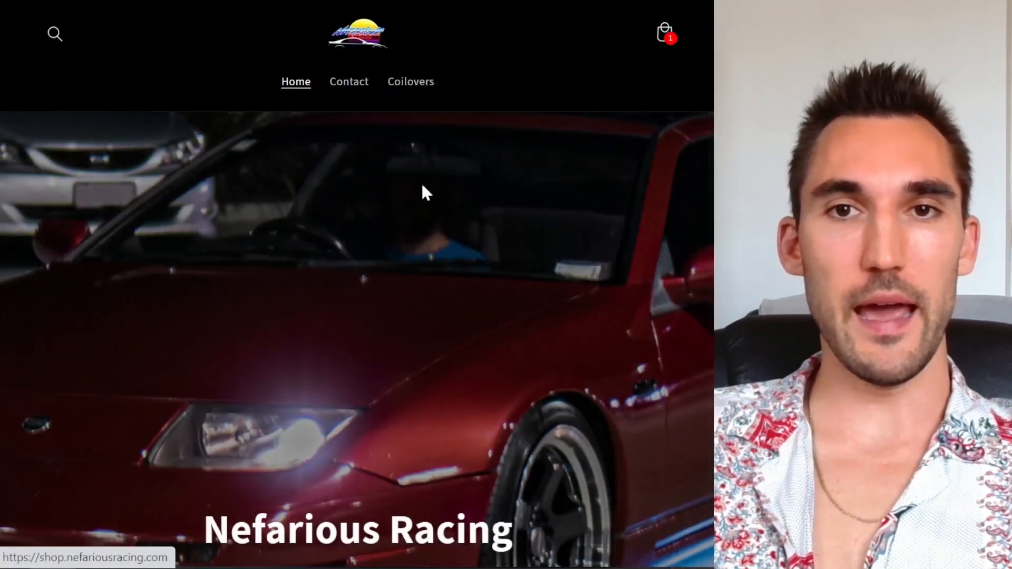
# - Add the Megan Street Series Coilover Damper Kit for the Nissan Datsun 280Z to the store cart and view the cart
pyautogui.scroll(-8, 437, 226)
pyautogui.scroll(-3, 464, 258)
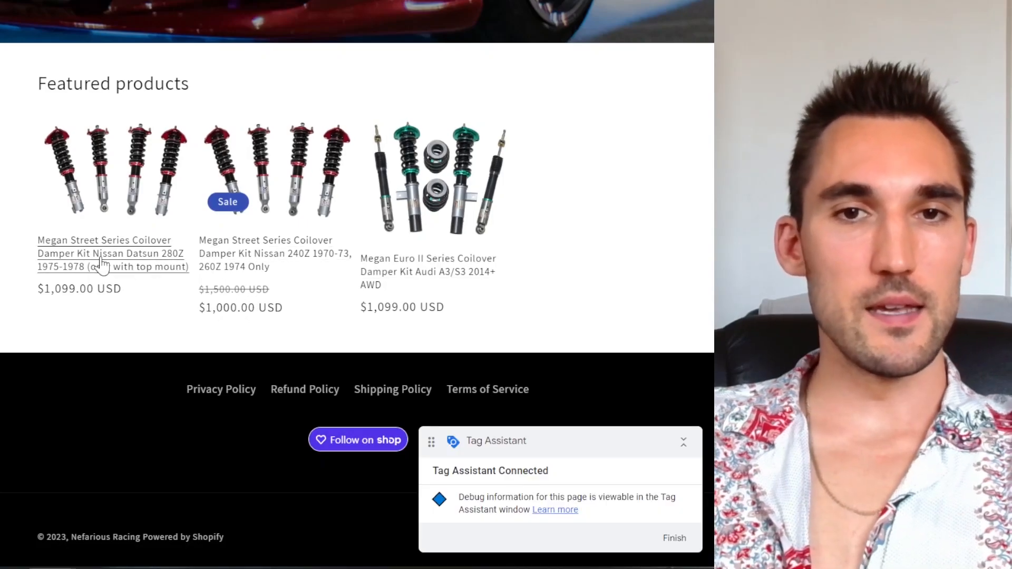
pyautogui.click(127, 255)
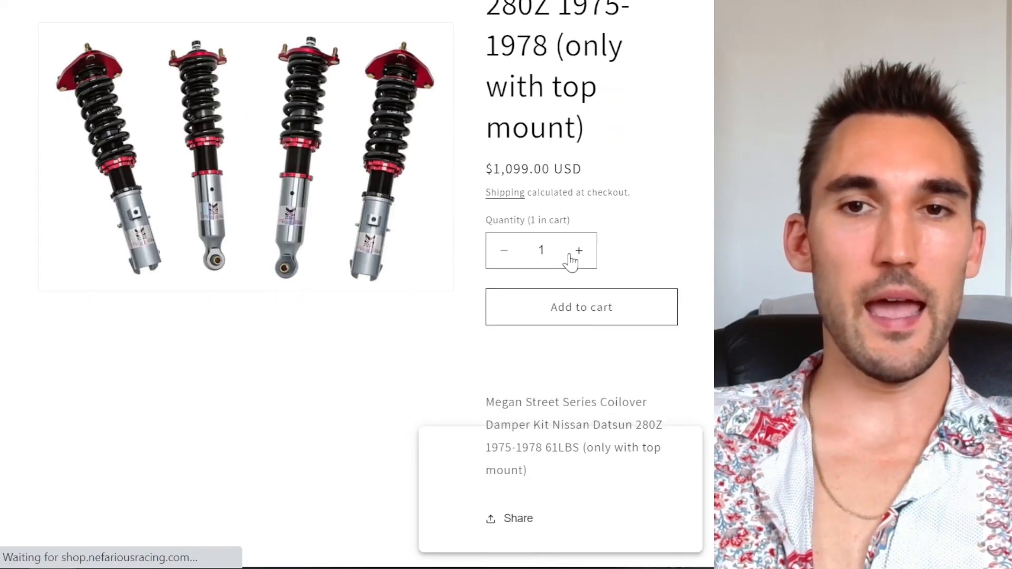
pyautogui.click(584, 319)
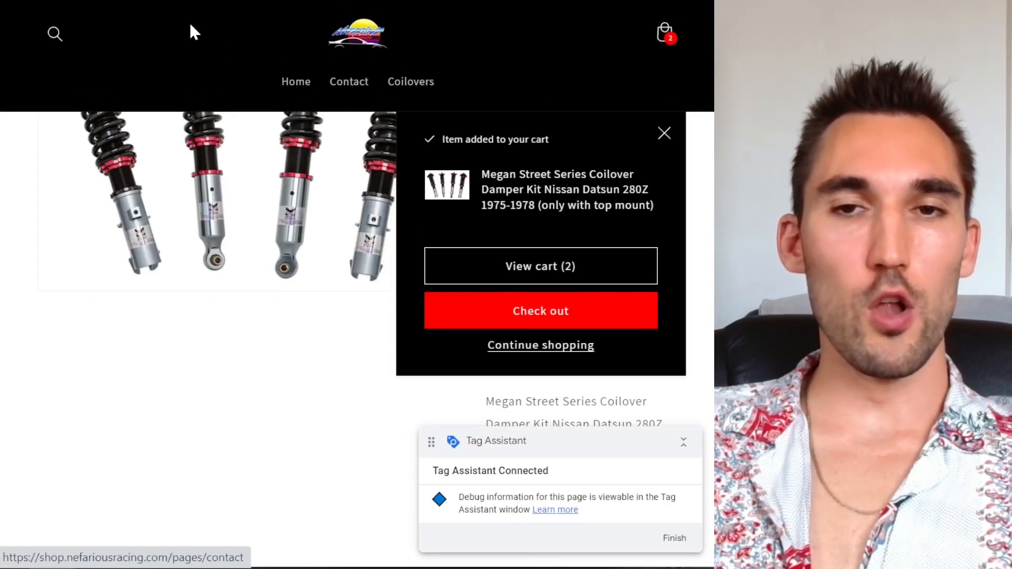
pyautogui.click(515, 262)
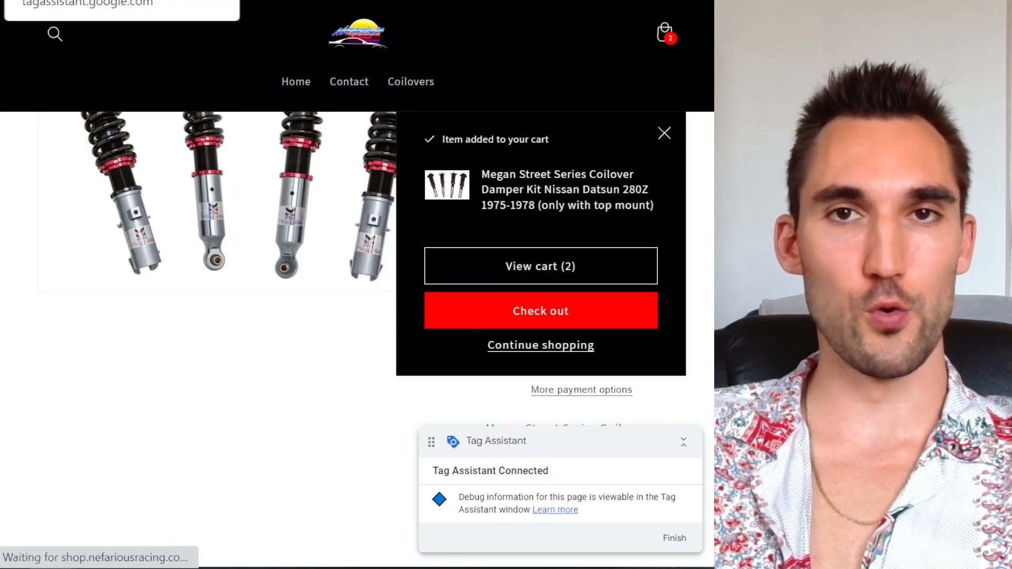
# - Return to Tag Assistant and examine the product page's view_item and add_to_cart events
pyautogui.click(42, 1)
pyautogui.click(390, 326)
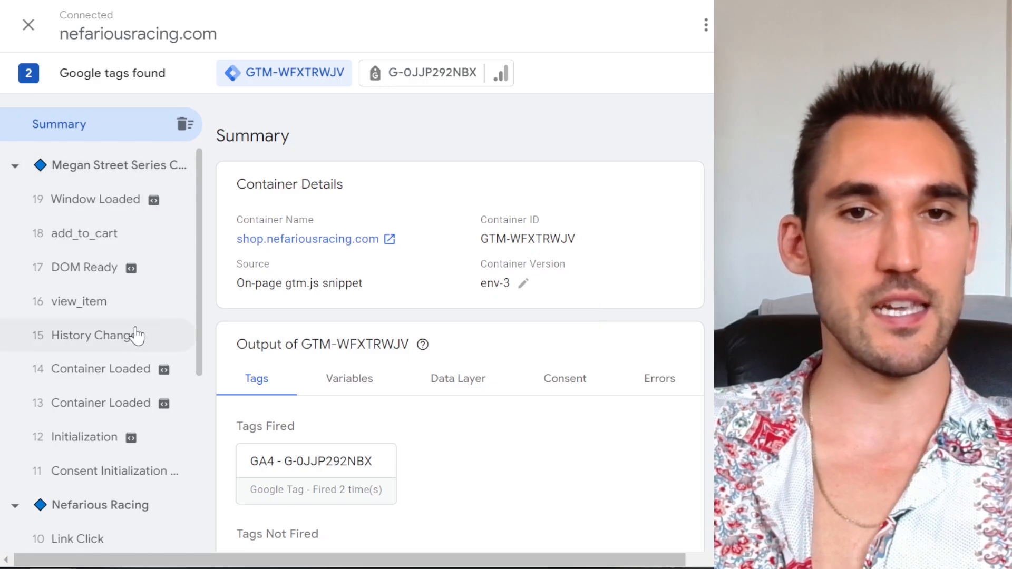
pyautogui.scroll(-3, 113, 334)
pyautogui.scroll(3, 125, 452)
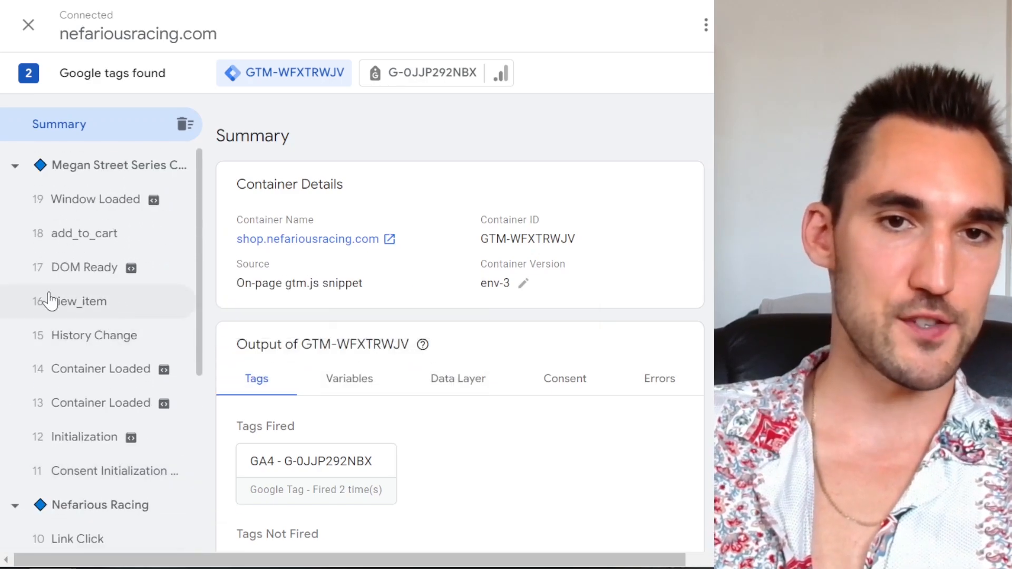
pyautogui.click(72, 315)
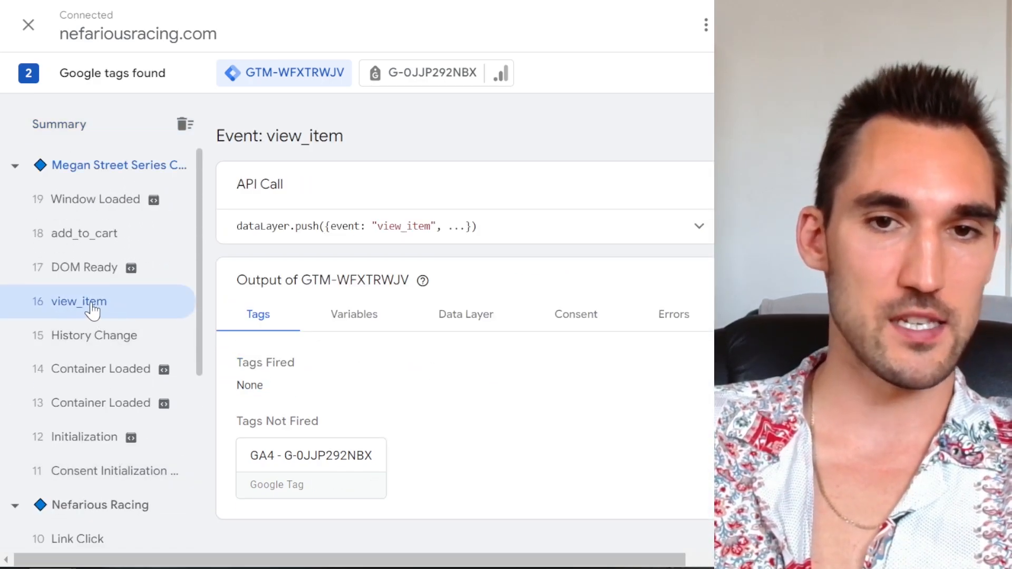
pyautogui.click(78, 242)
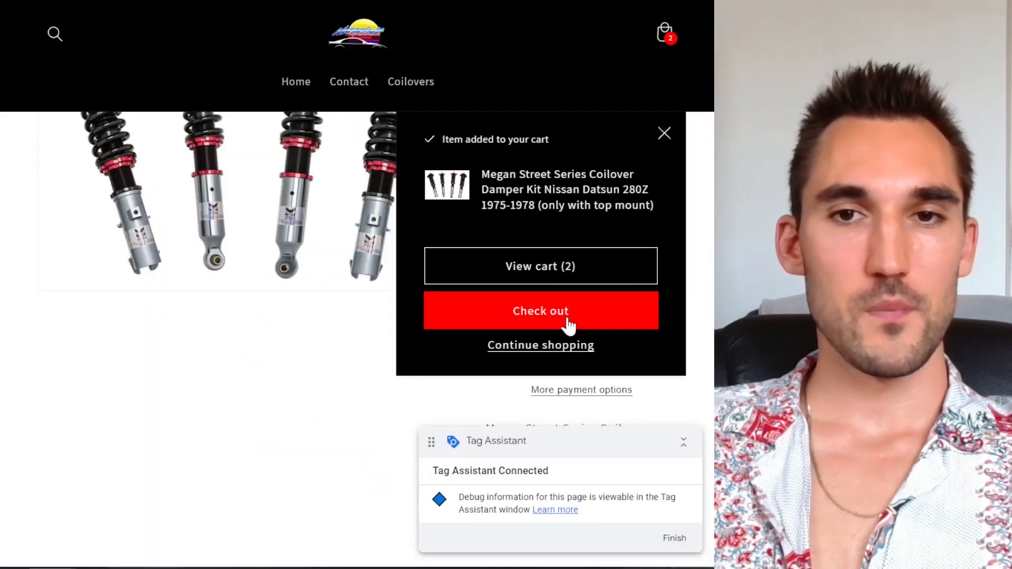
# - Proceed to the store's checkout and compare the checkout page with the view_item and add_to_cart events in Tag Assistant
pyautogui.click(568, 326)
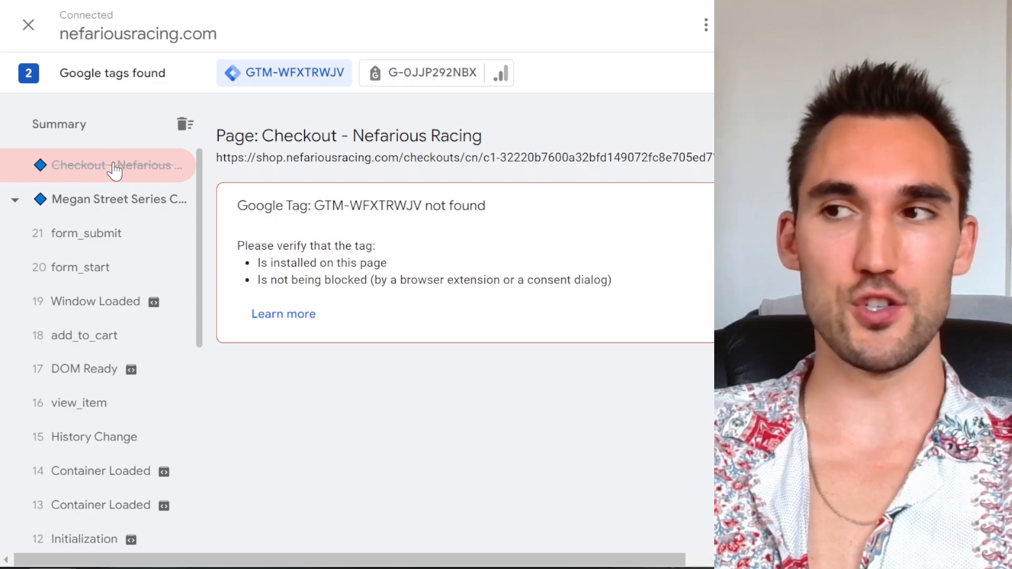
pyautogui.click(105, 409)
pyautogui.click(106, 340)
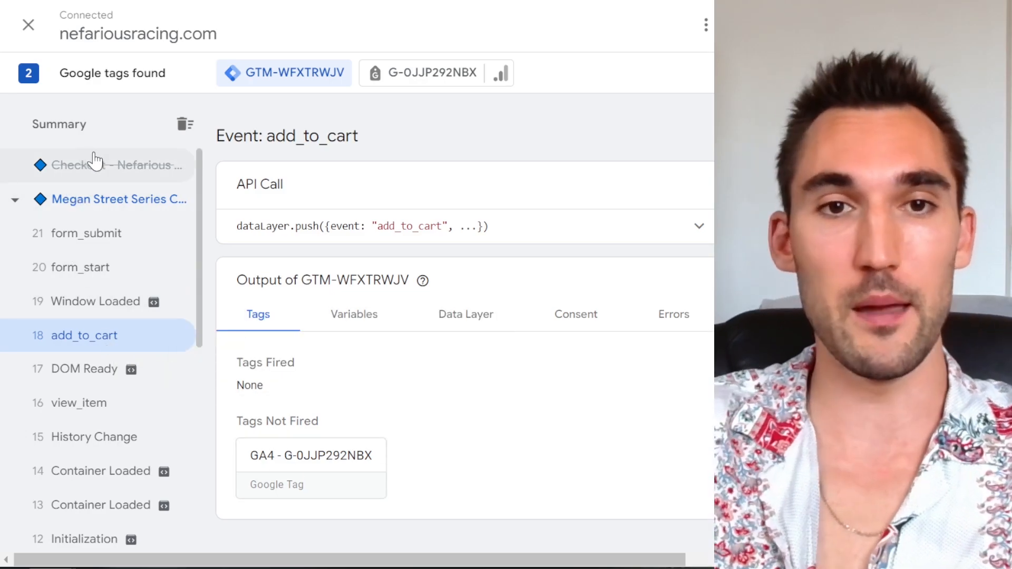
pyautogui.click(97, 165)
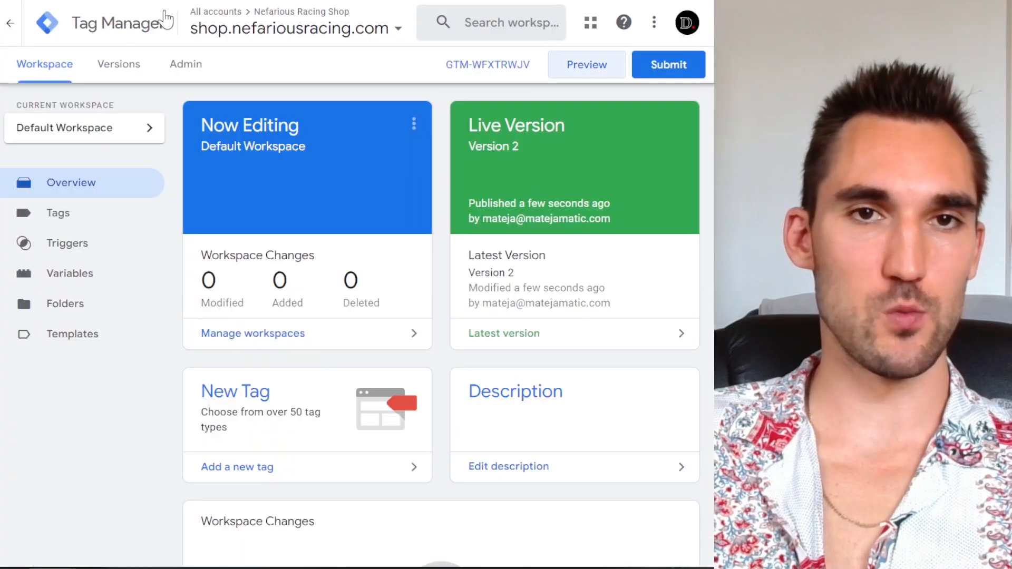
pyautogui.click(597, 65)
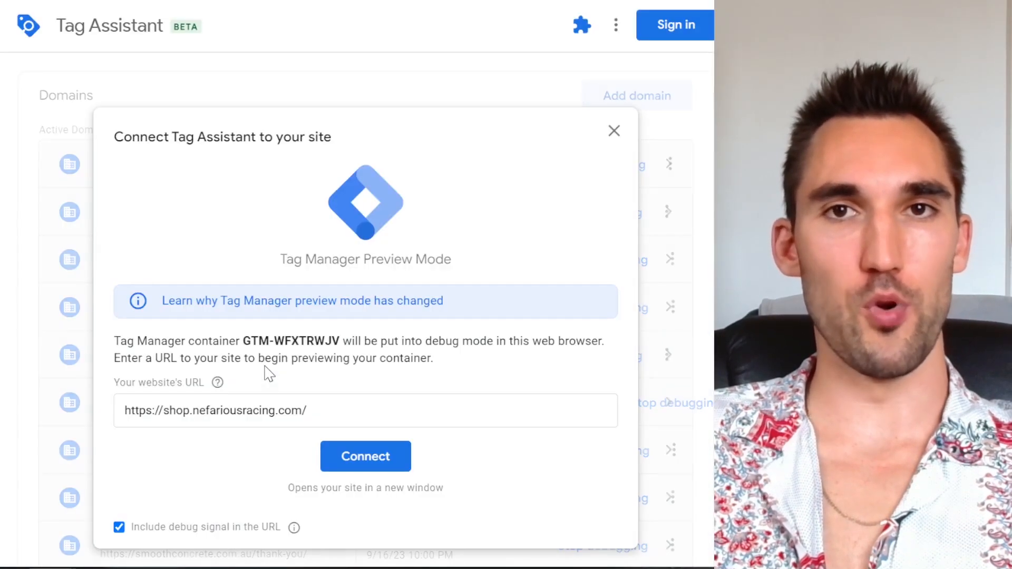
pyautogui.moveTo(307, 410); pyautogui.dragTo(50, 391)
pyautogui.write('https://shop.nefariousracing.com/products/test')
pyautogui.click(388, 462)
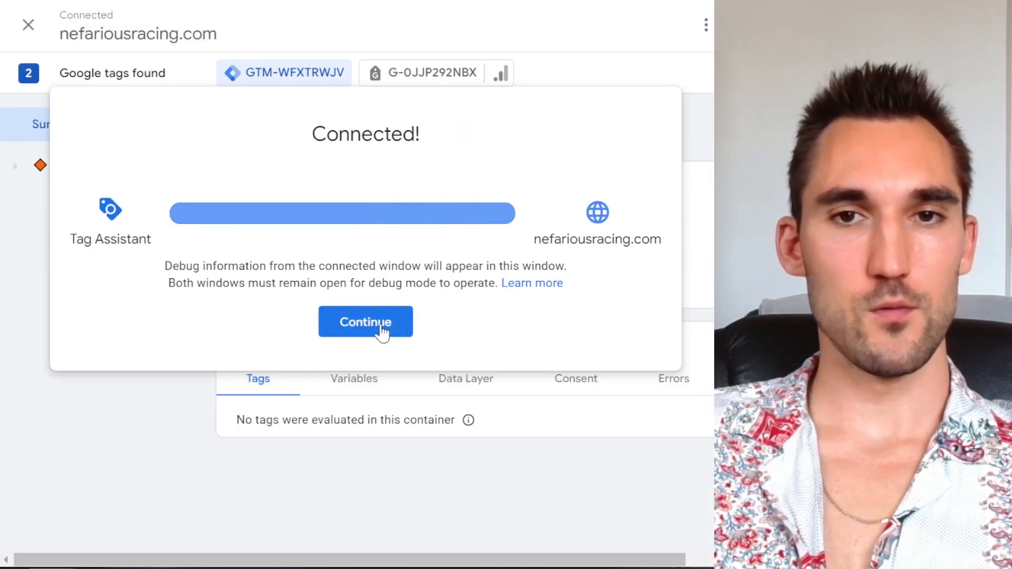
pyautogui.click(379, 328)
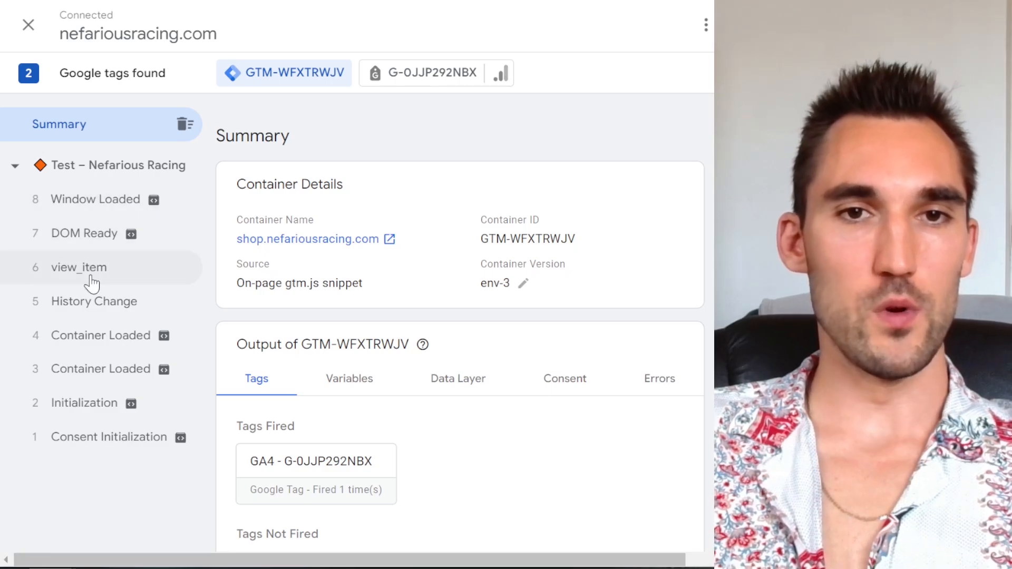
pyautogui.click(82, 271)
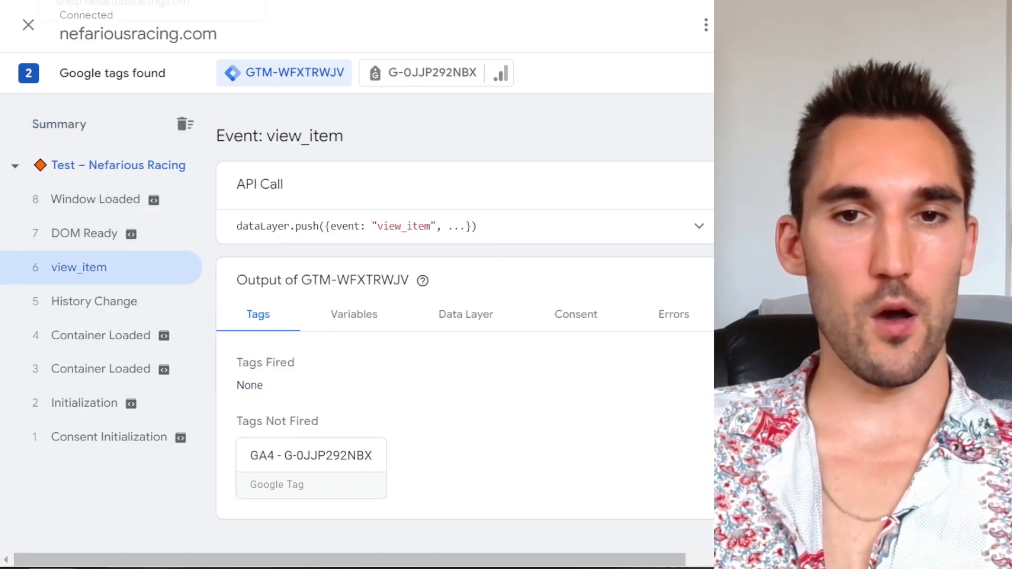
# - Add the Test product to the store cart and start its checkout by filling in the contact's e-mail
pyautogui.click(118, 412)
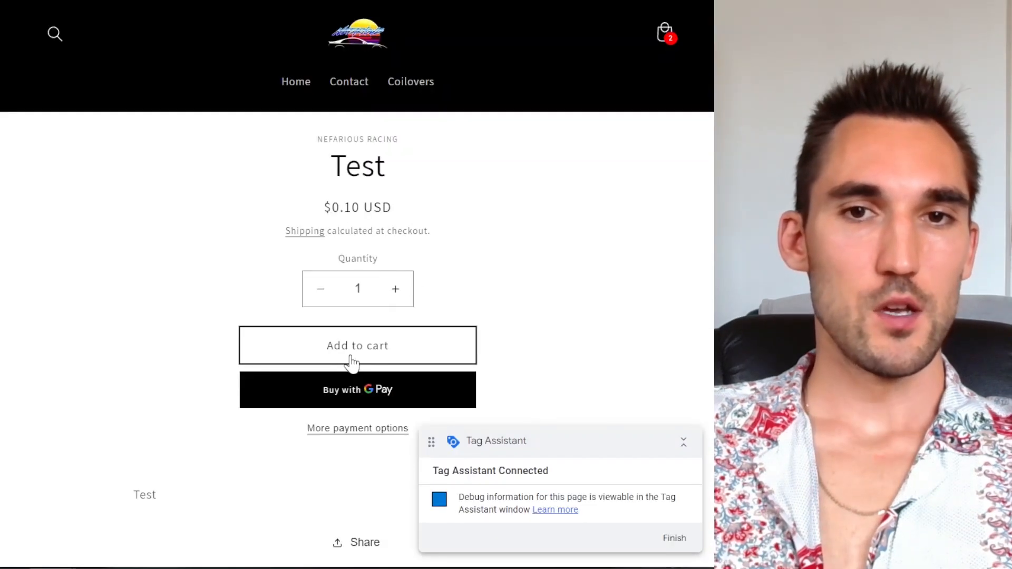
pyautogui.click(350, 361)
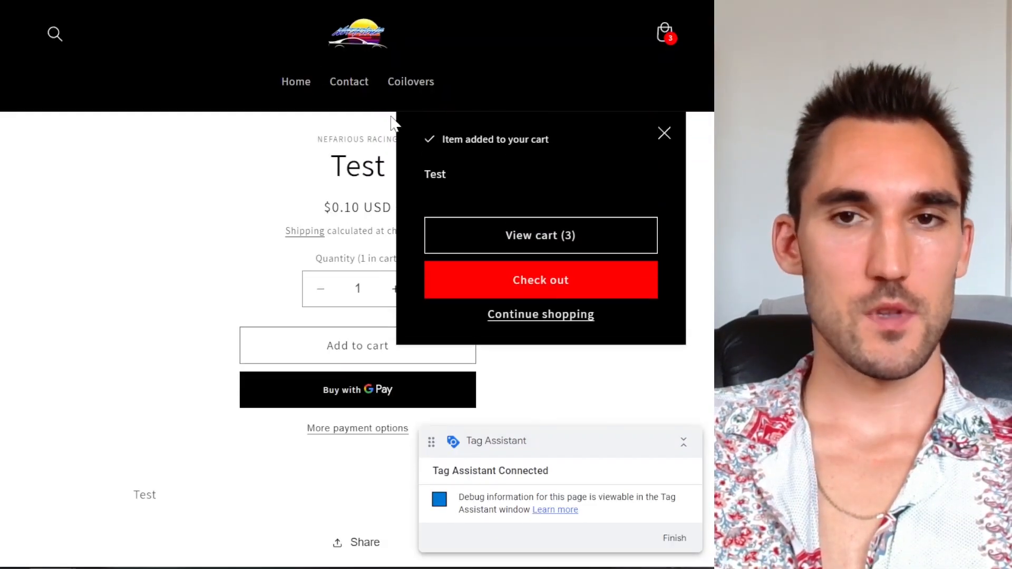
pyautogui.click(580, 283)
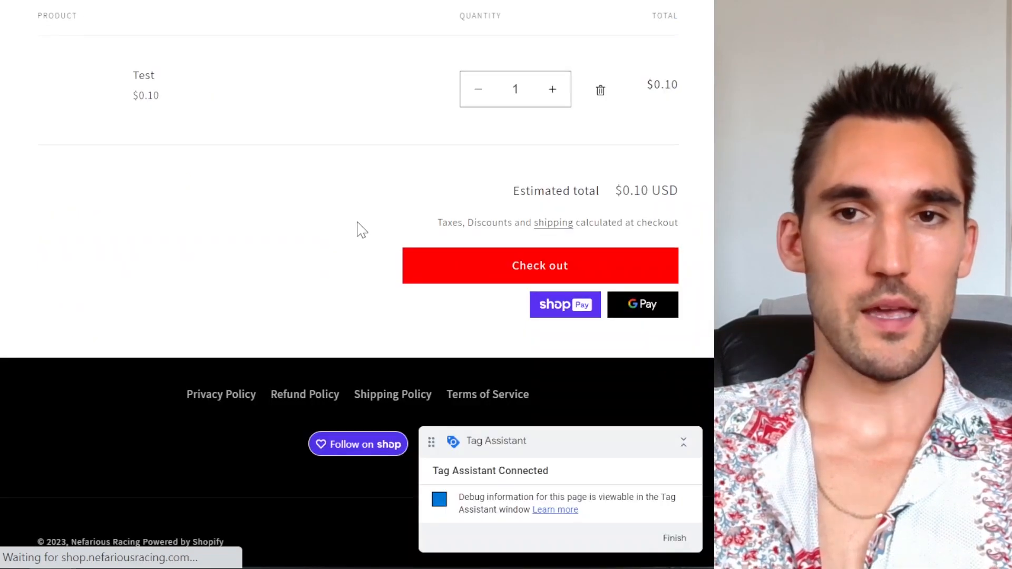
pyautogui.scroll(4, 520, 259)
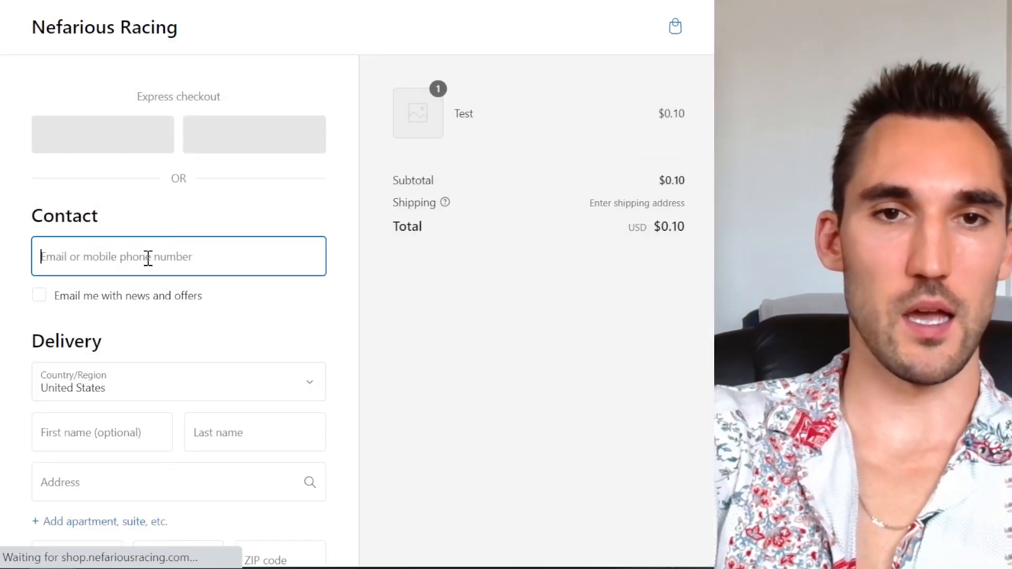
pyautogui.write('matej')
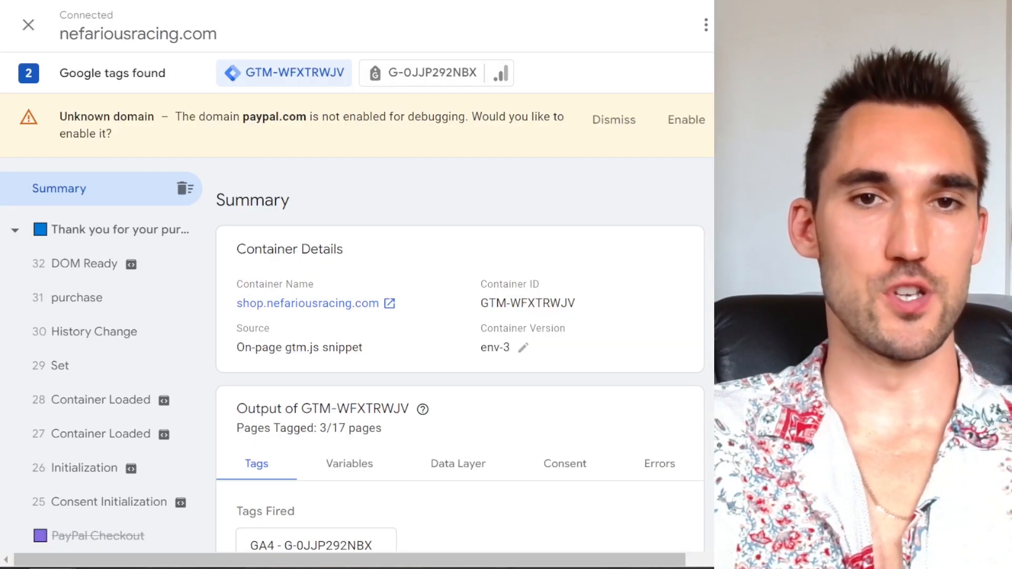
# - Examine the thank-you page events and the PayPal pages of the test order in Tag Assistant
pyautogui.scroll(-3, 126, 390)
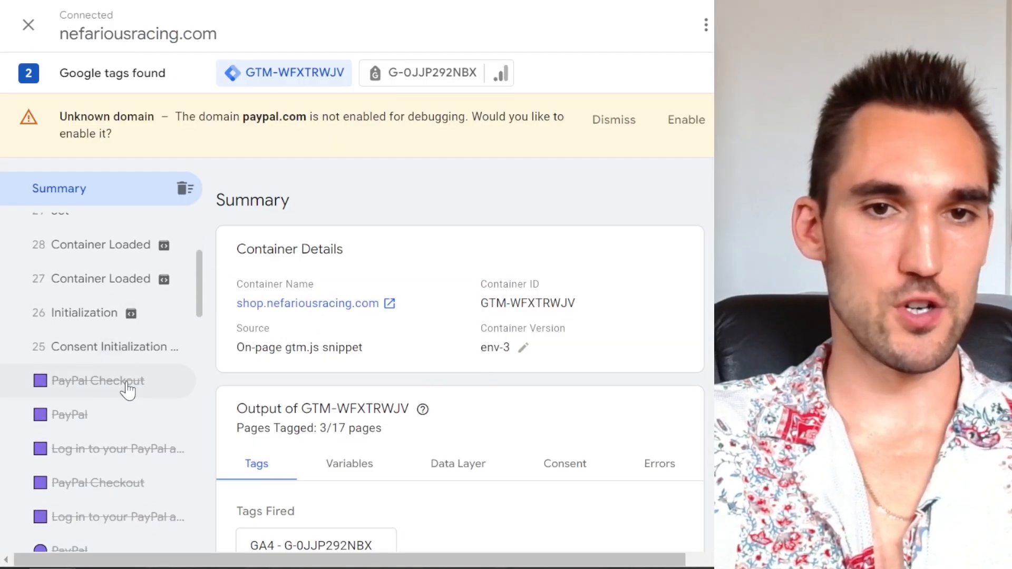
pyautogui.scroll(3, 126, 390)
pyautogui.click(99, 336)
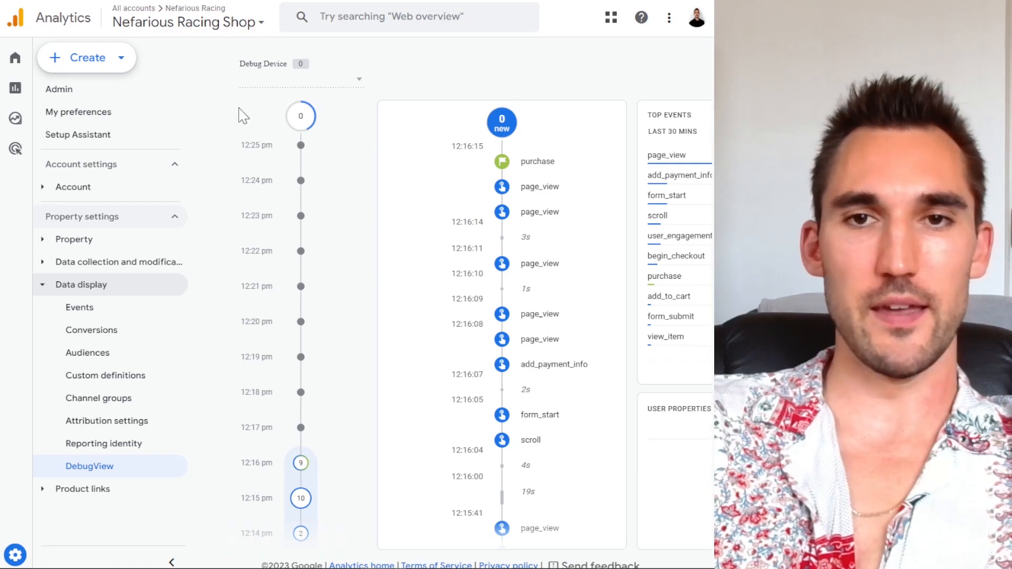
# - Switch to Google Analytics, view the Events list of the Nefarious Racing Shop property and set its date range to Today
pyautogui.click(89, 308)
pyautogui.click(85, 310)
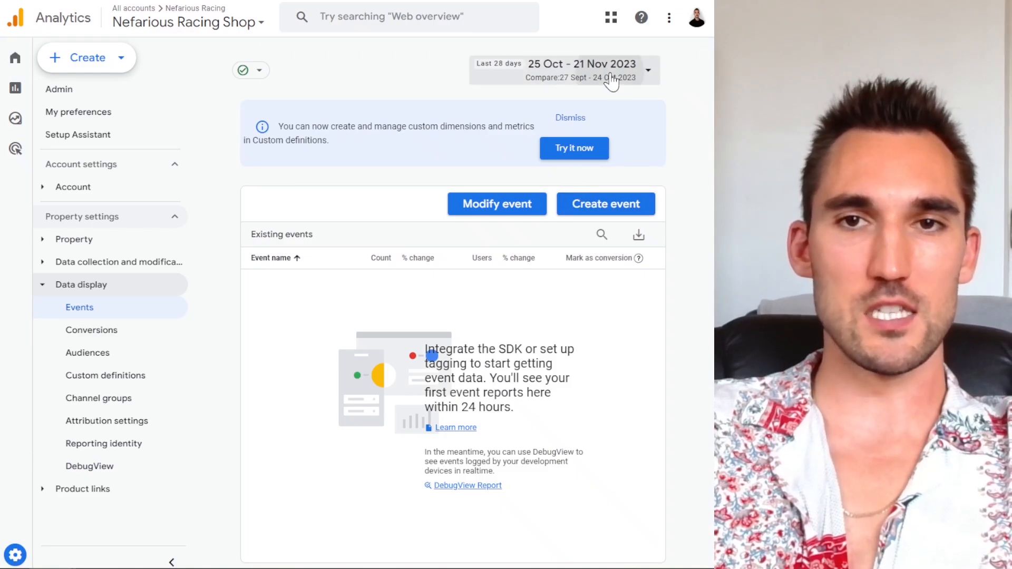
pyautogui.click(610, 78)
pyautogui.click(538, 129)
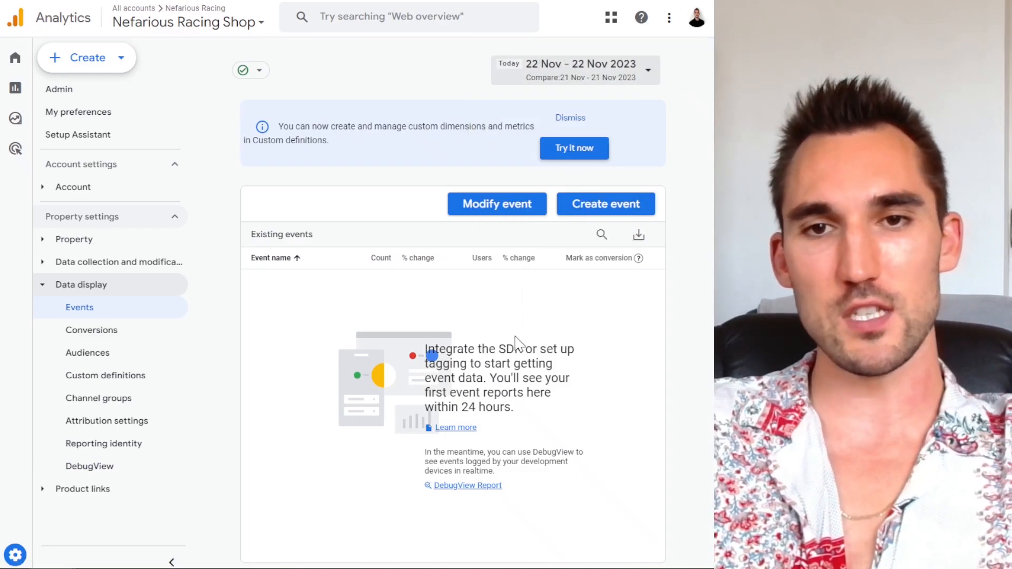
pyautogui.scroll(-1, 517, 342)
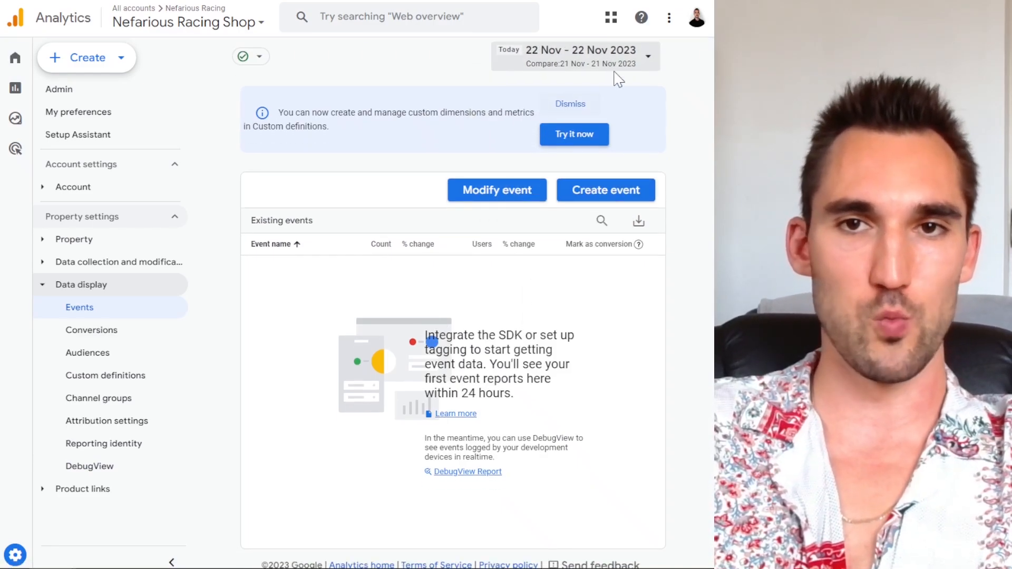
pyautogui.hotkey('ctrl', '-')
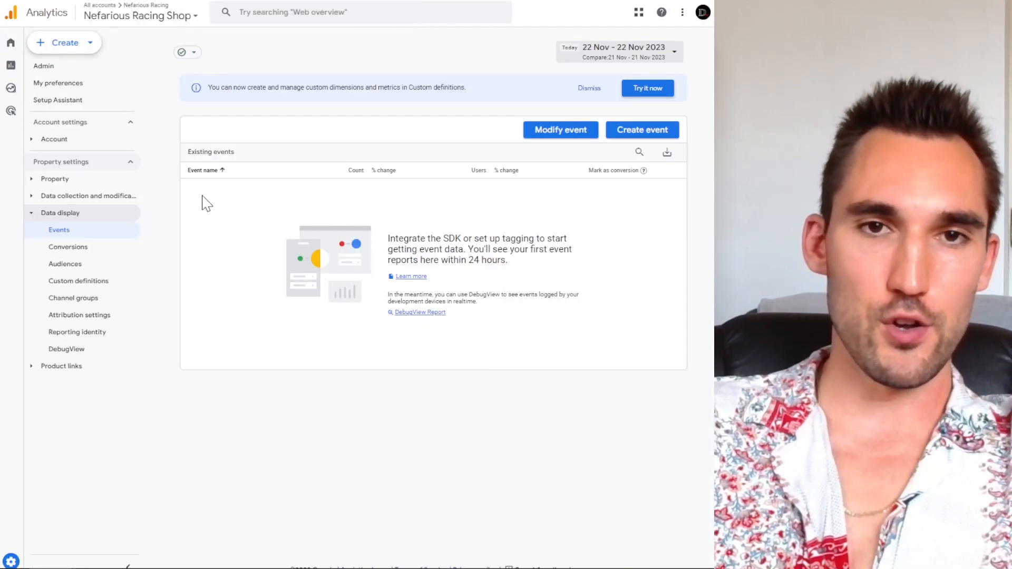
pyautogui.moveTo(255, 194); pyautogui.dragTo(396, 203)
pyautogui.click(485, 215)
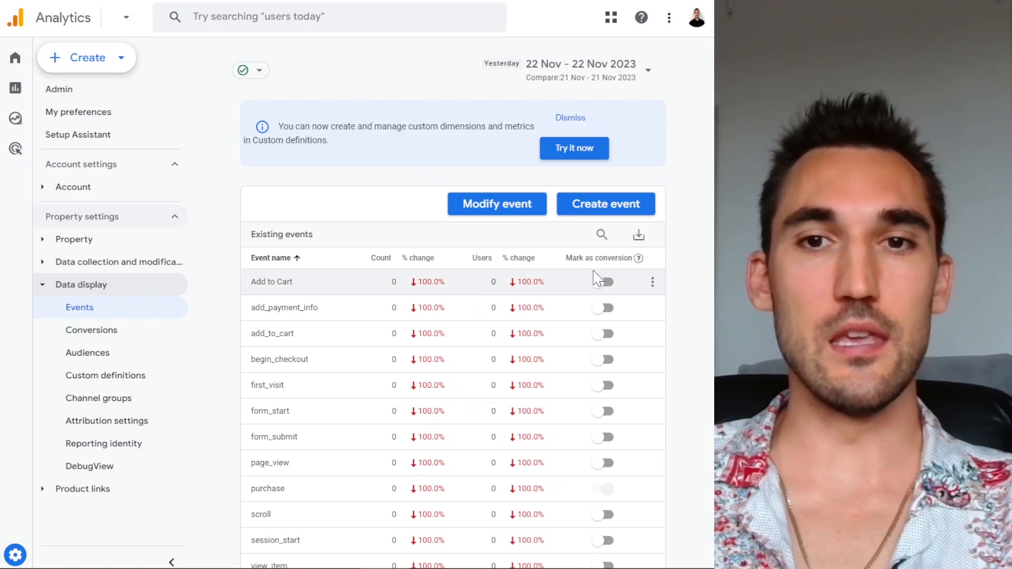
# - Check the existing events for Today and switch the date range back to Yesterday
pyautogui.click(610, 75)
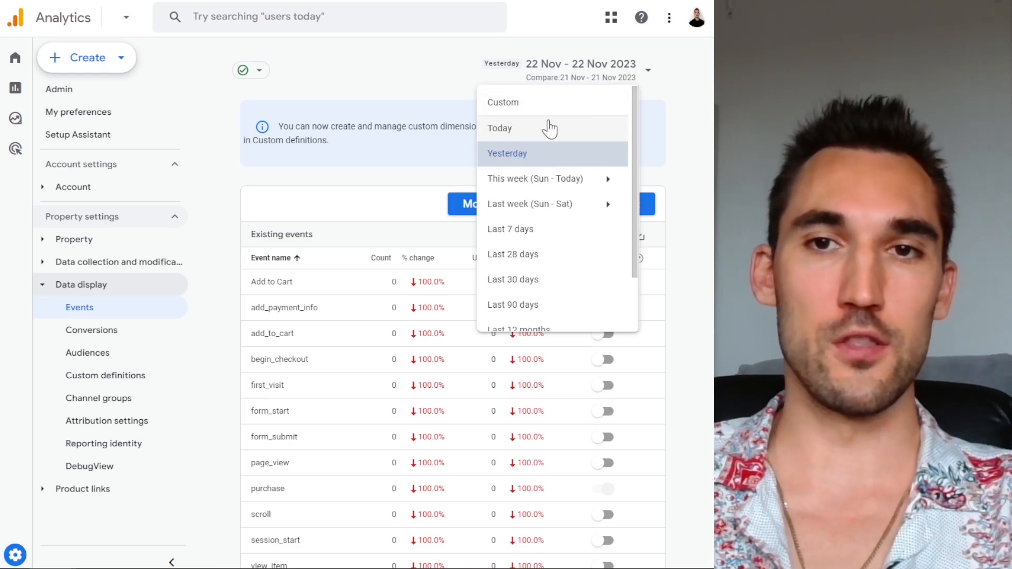
pyautogui.click(574, 132)
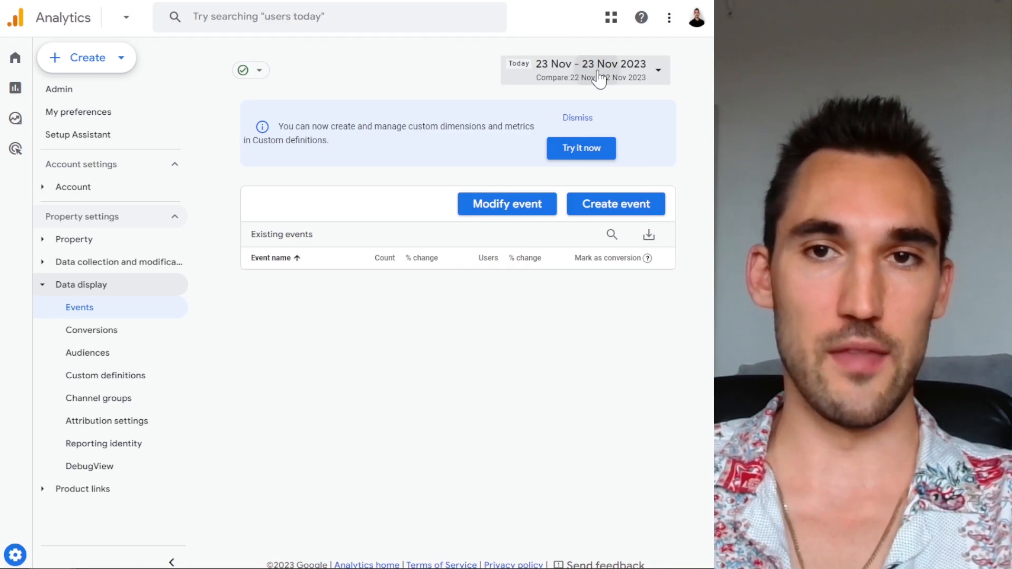
pyautogui.click(599, 78)
pyautogui.click(425, 158)
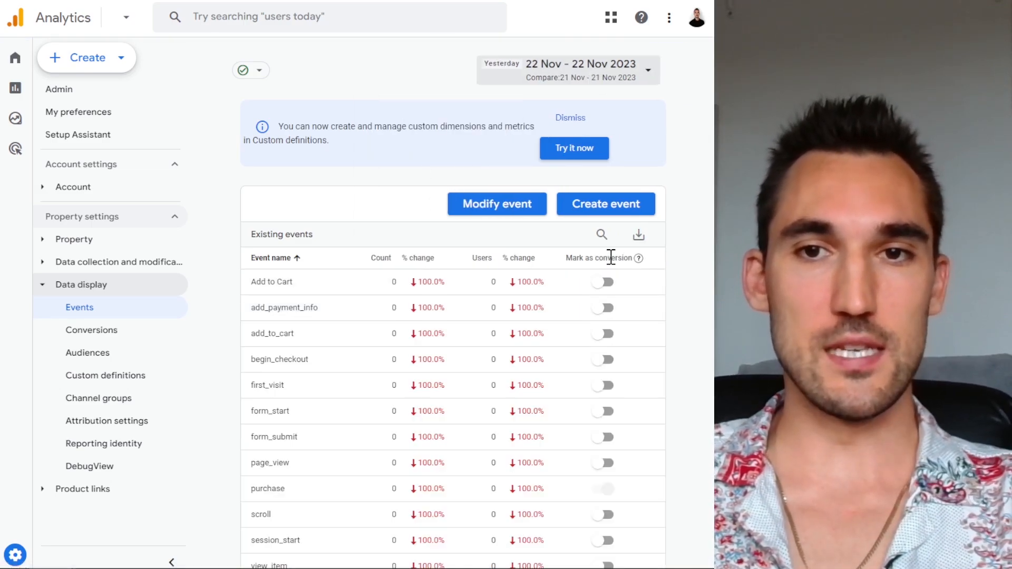
# - Mark the add_to_cart event as a conversion
pyautogui.scroll(-1, 599, 277)
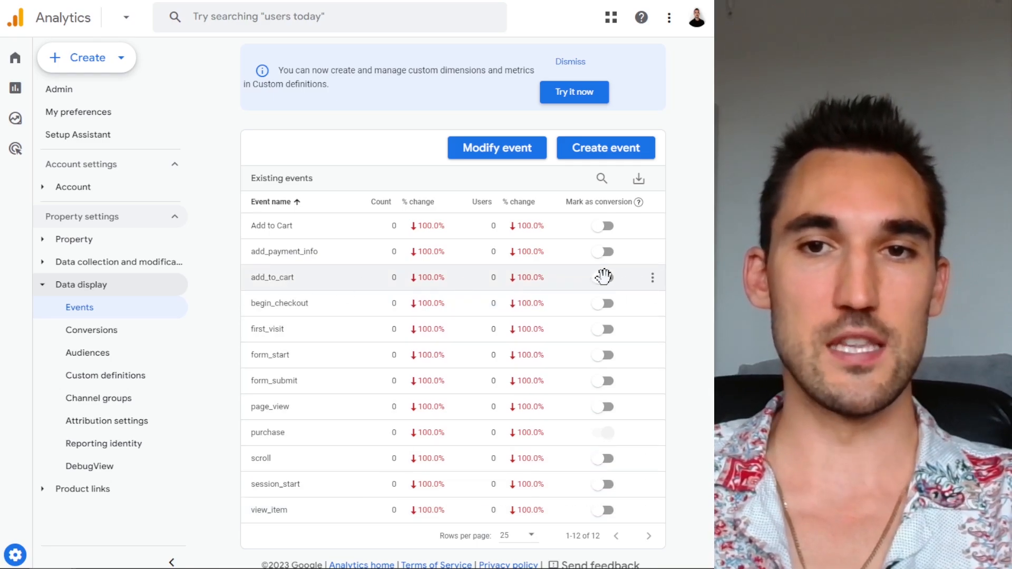
pyautogui.click(604, 276)
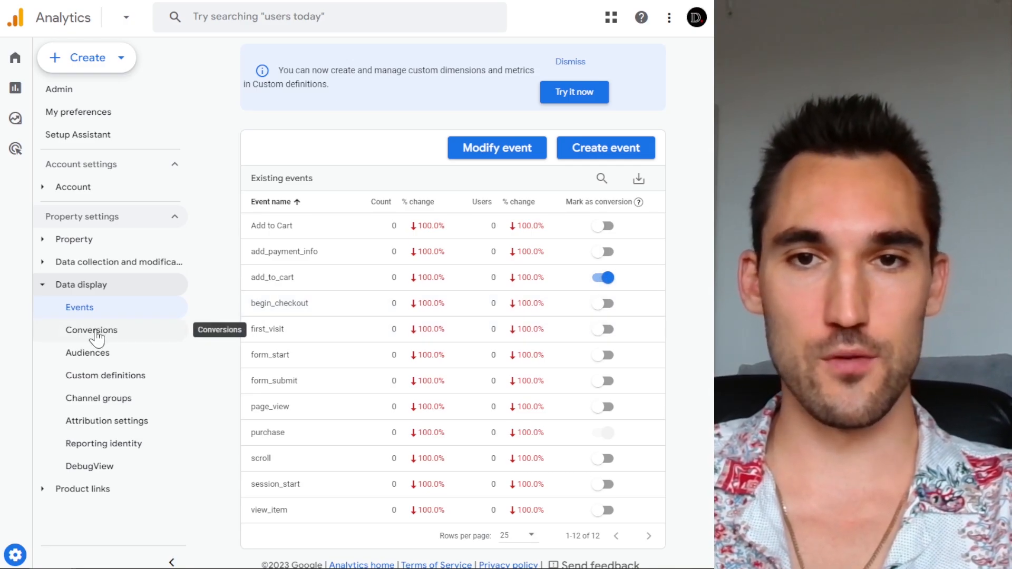
# - View the property's conversions in Analytics, switch to Google Ads and open the Google Analytics (GA4) & Firebase linked-account management
pyautogui.click(150, 330)
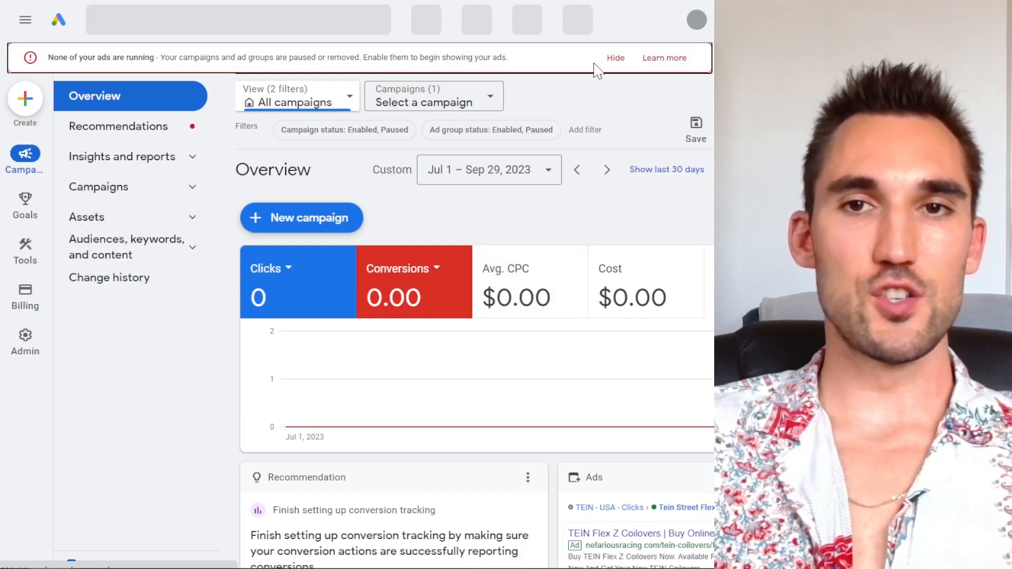
pyautogui.click(615, 57)
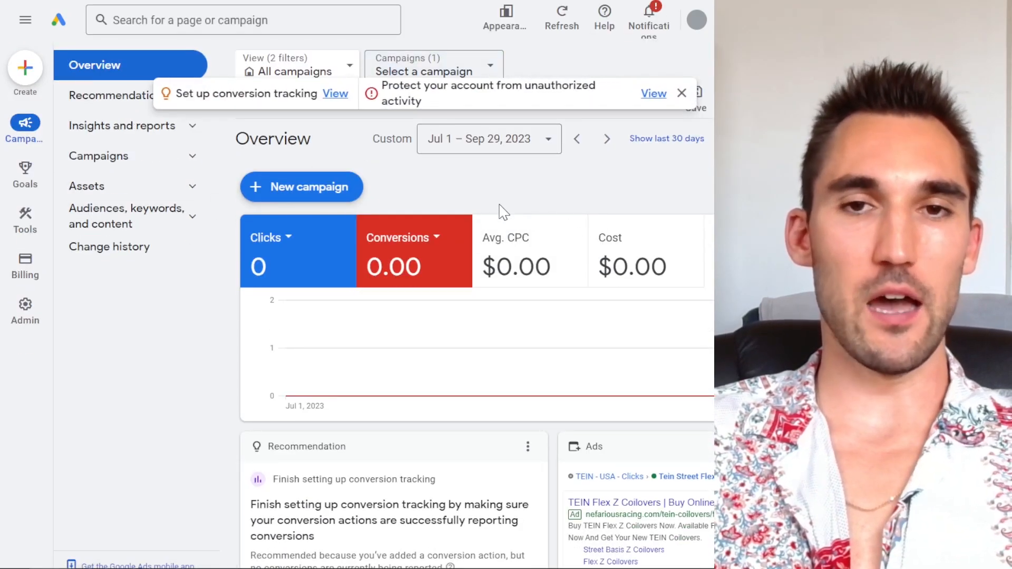
pyautogui.click(646, 53)
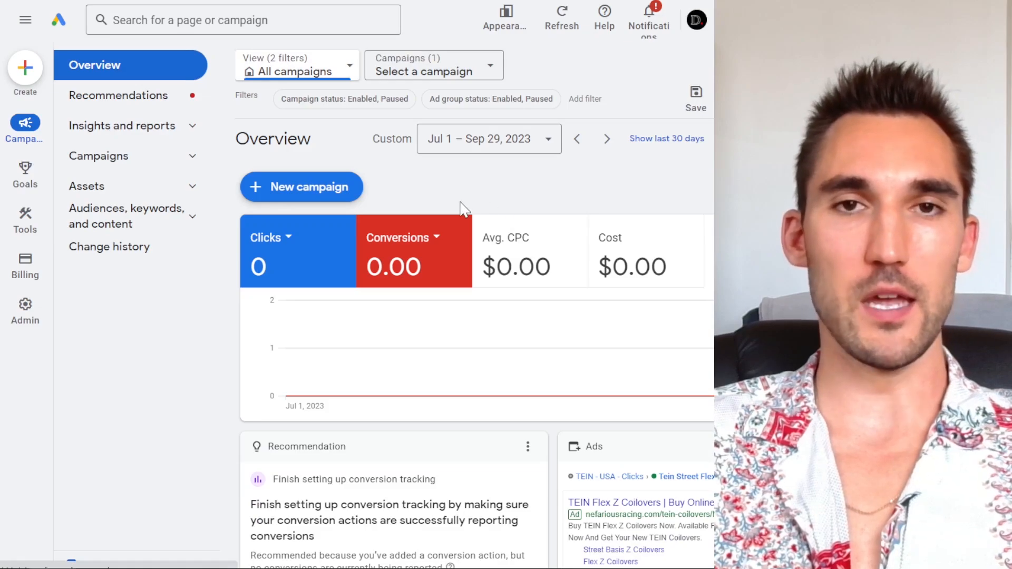
pyautogui.click(29, 306)
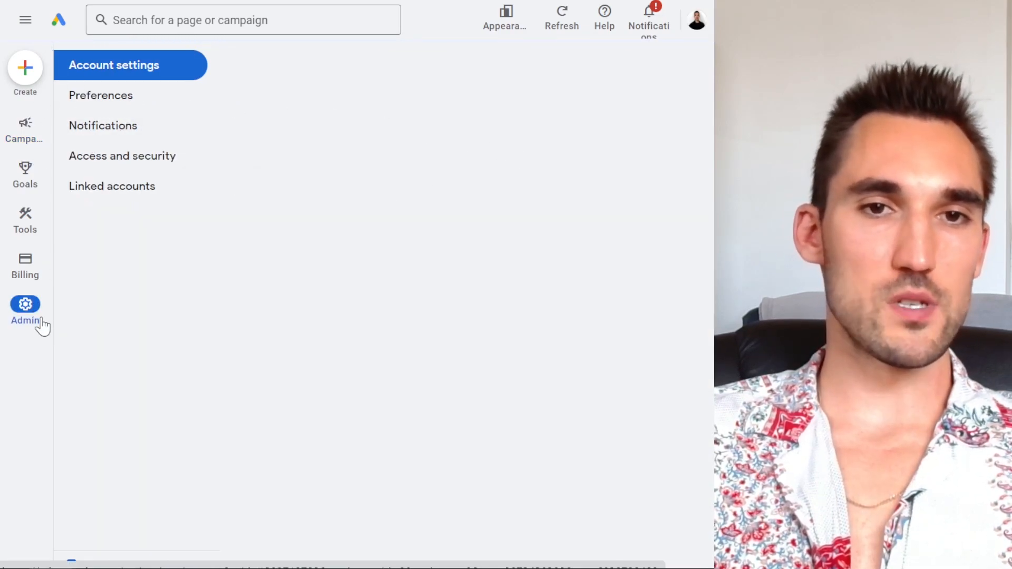
pyautogui.click(36, 313)
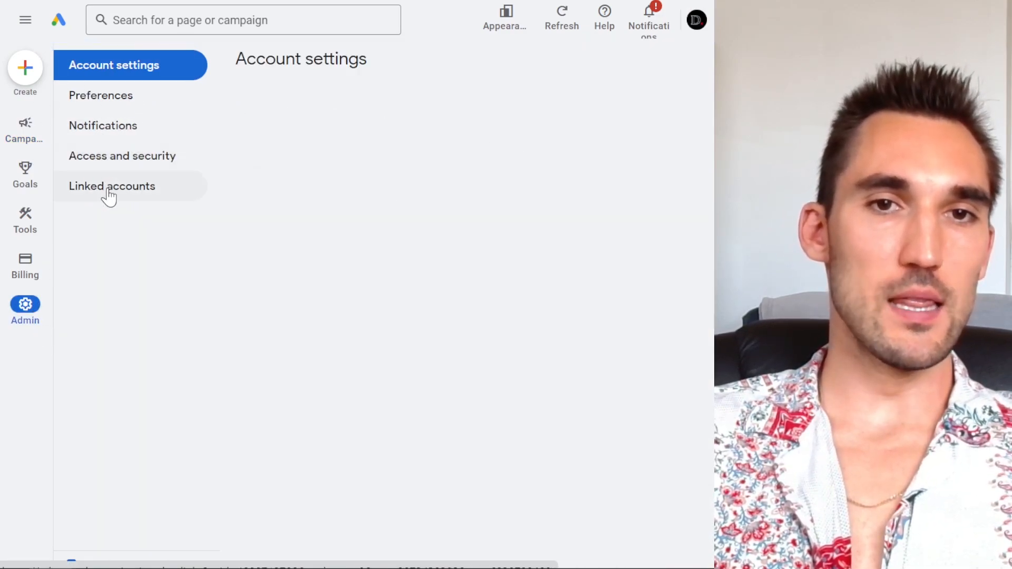
pyautogui.click(119, 195)
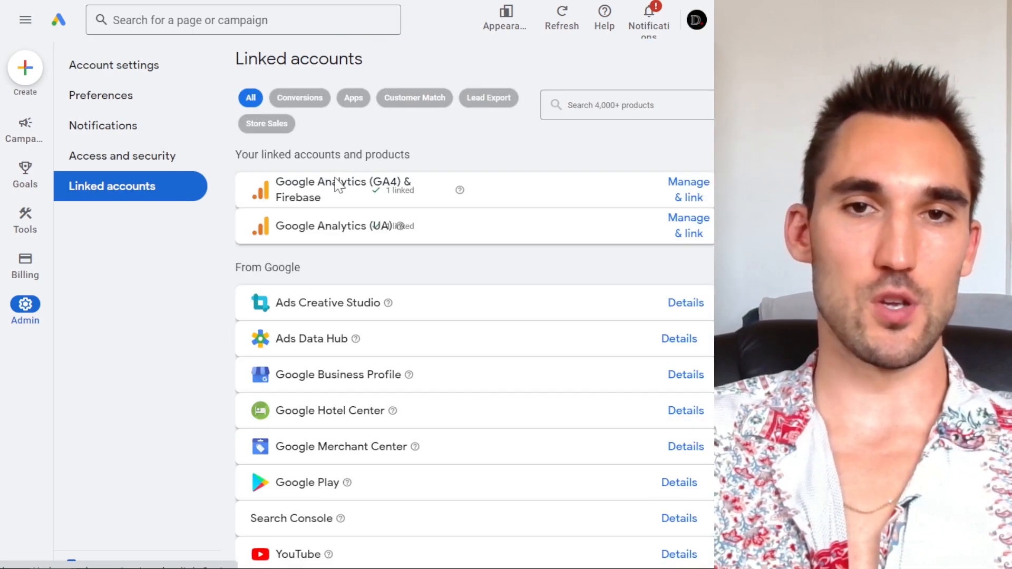
pyautogui.click(700, 198)
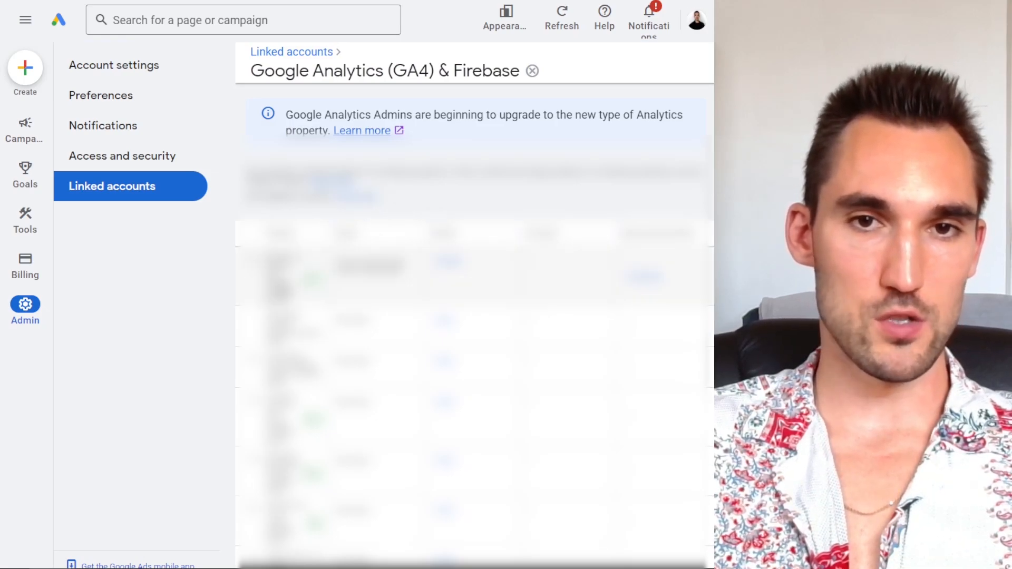
# - Link the Nefarious Racing Shop GA4 property with audience import enabled, and activate app and web metrics for Nefarious Racing - GA4
pyautogui.scroll(-4, 475, 316)
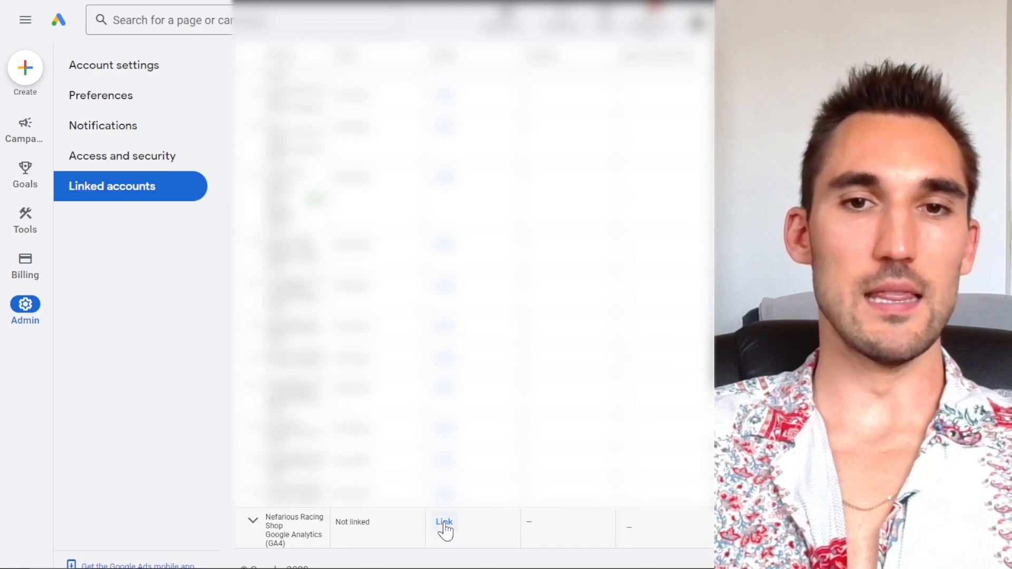
pyautogui.click(442, 525)
pyautogui.click(237, 325)
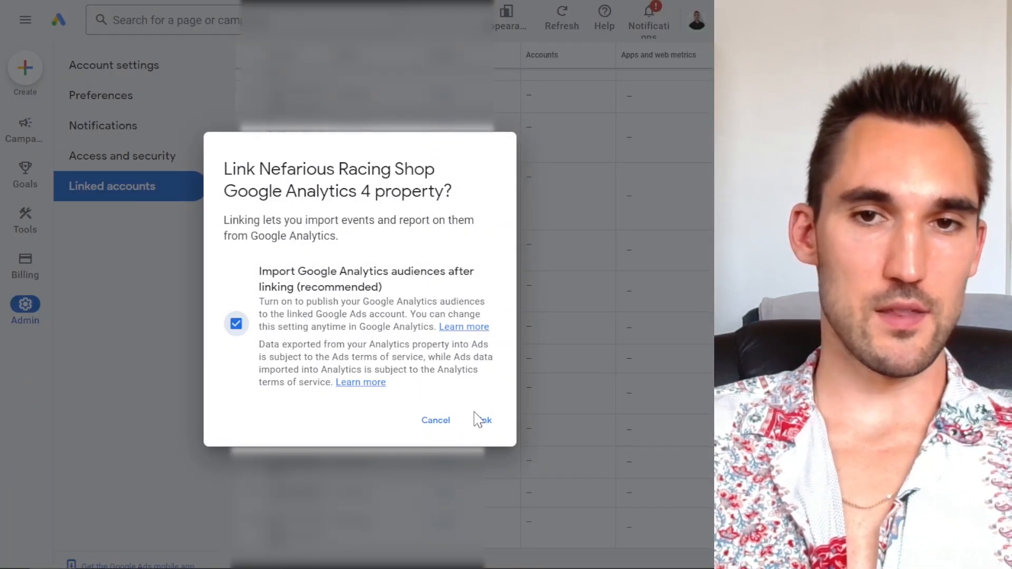
pyautogui.click(482, 420)
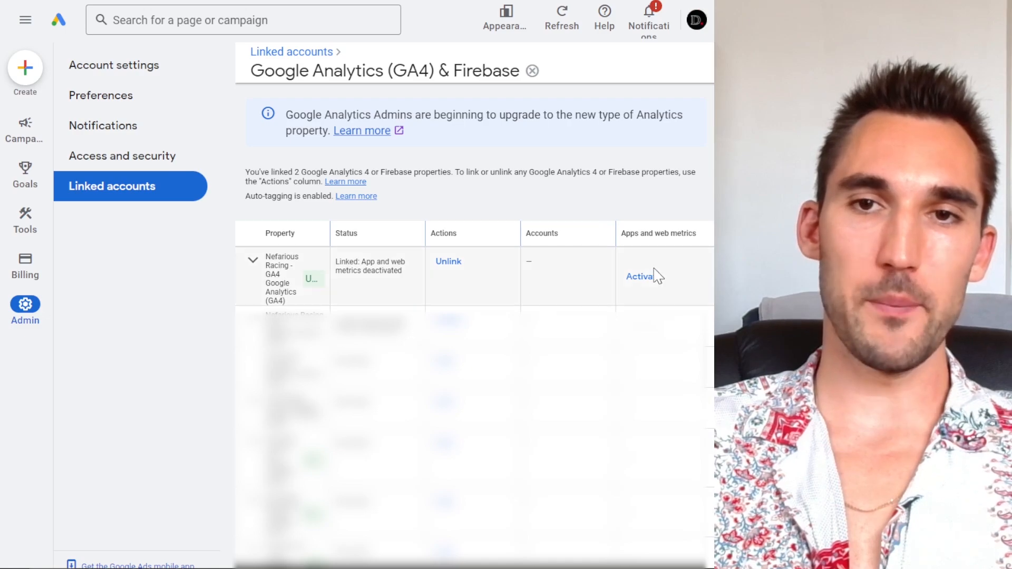
pyautogui.click(645, 279)
pyautogui.click(506, 329)
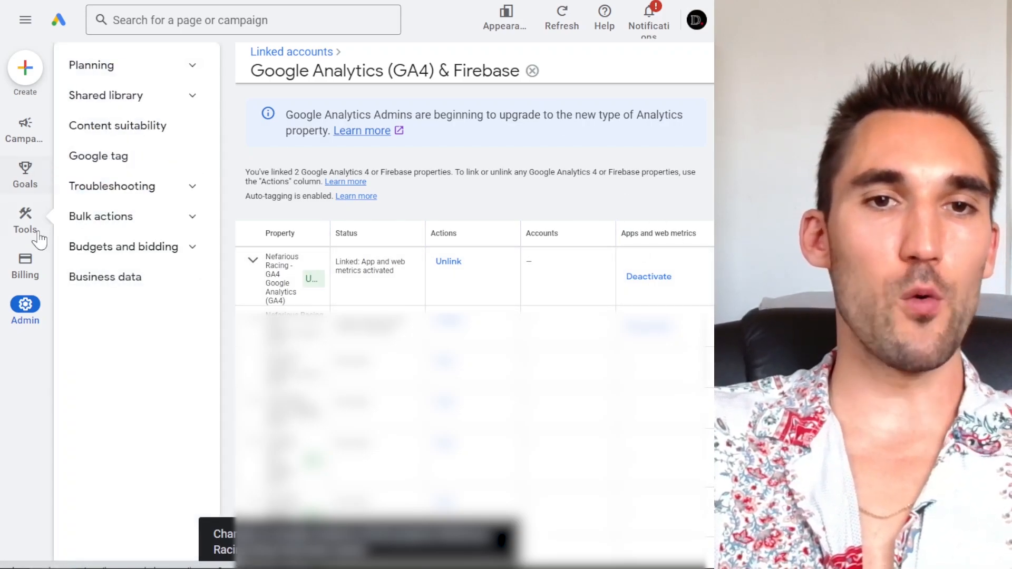
# - Start a new conversion action that imports web conversions from Google Analytics 4 properties
pyautogui.moveTo(29, 200)
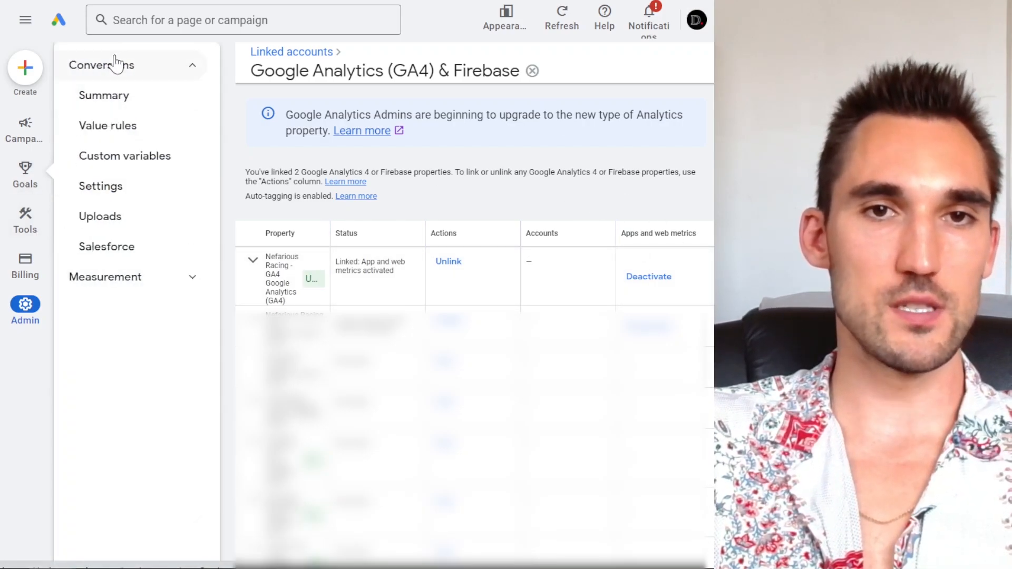
pyautogui.click(169, 102)
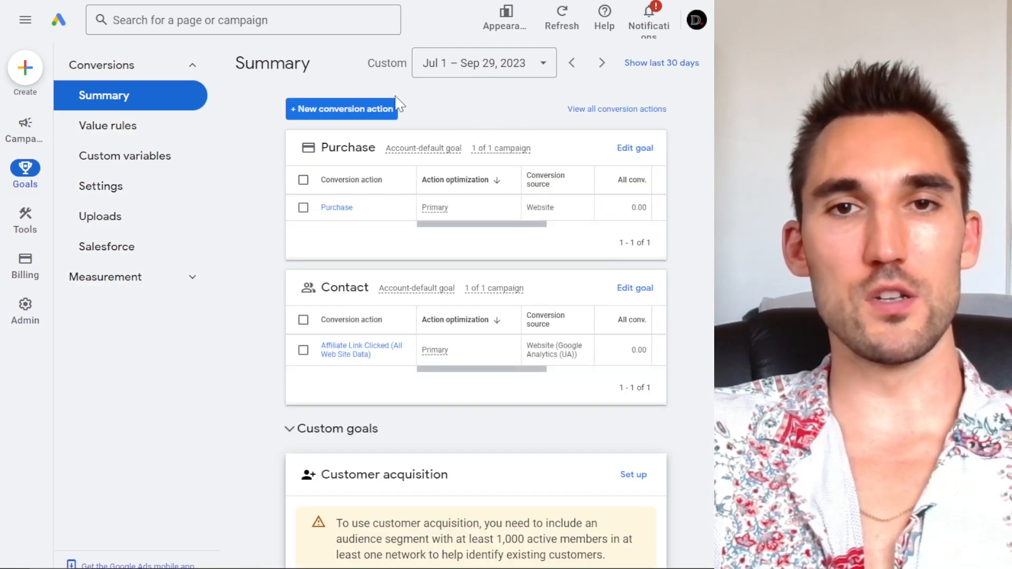
pyautogui.click(360, 111)
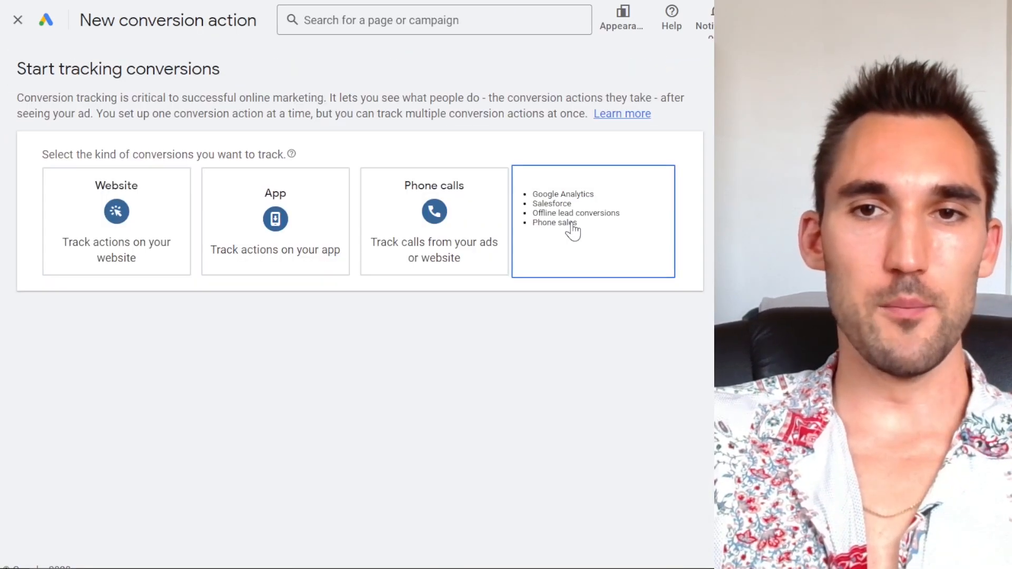
pyautogui.click(571, 229)
pyautogui.click(131, 360)
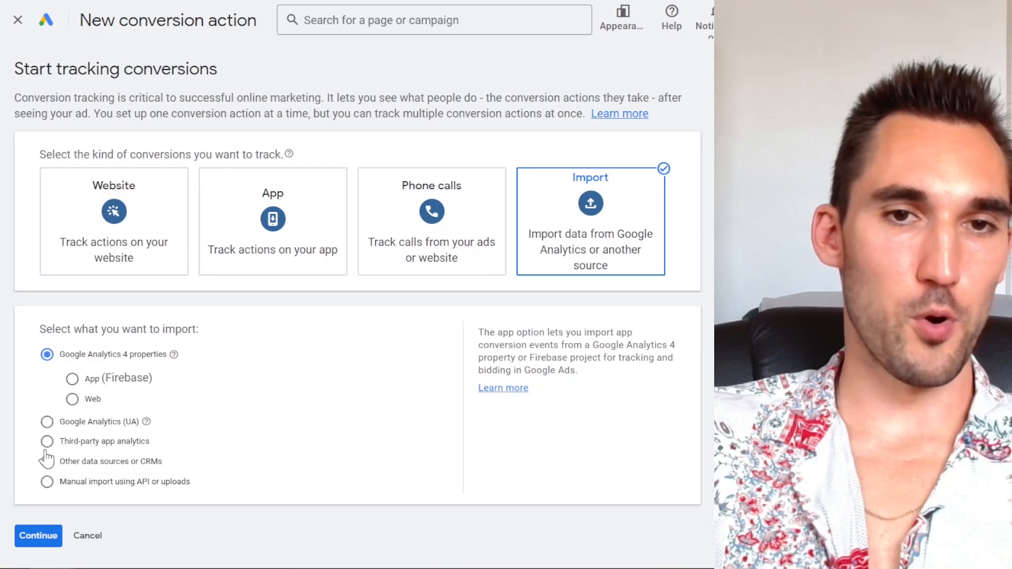
pyautogui.click(72, 399)
pyautogui.click(43, 541)
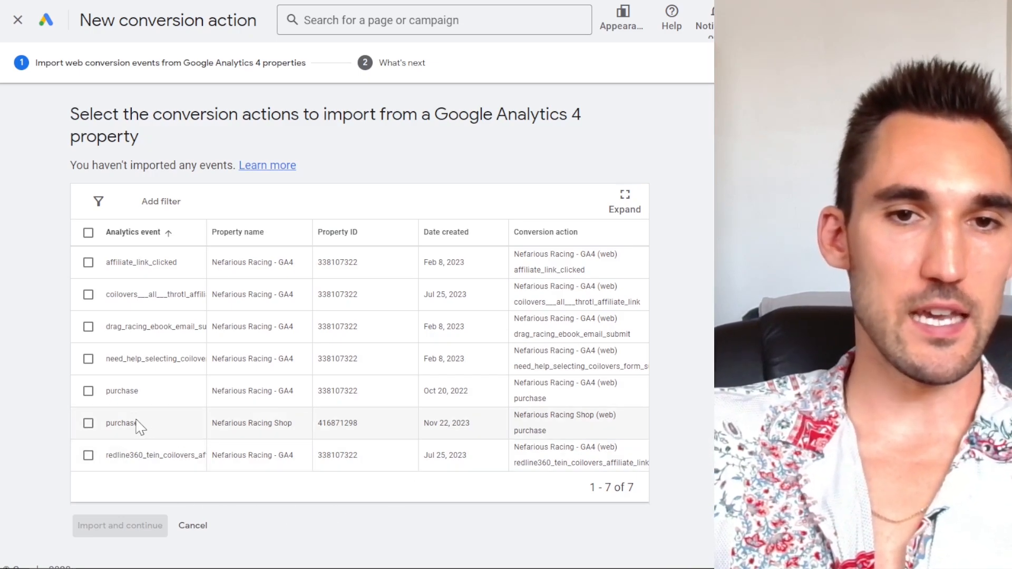
# - Import the purchase event of the Nefarious Racing Shop property as a conversion action
pyautogui.moveTo(106, 424); pyautogui.dragTo(216, 424)
pyautogui.click(289, 431)
pyautogui.click(223, 426)
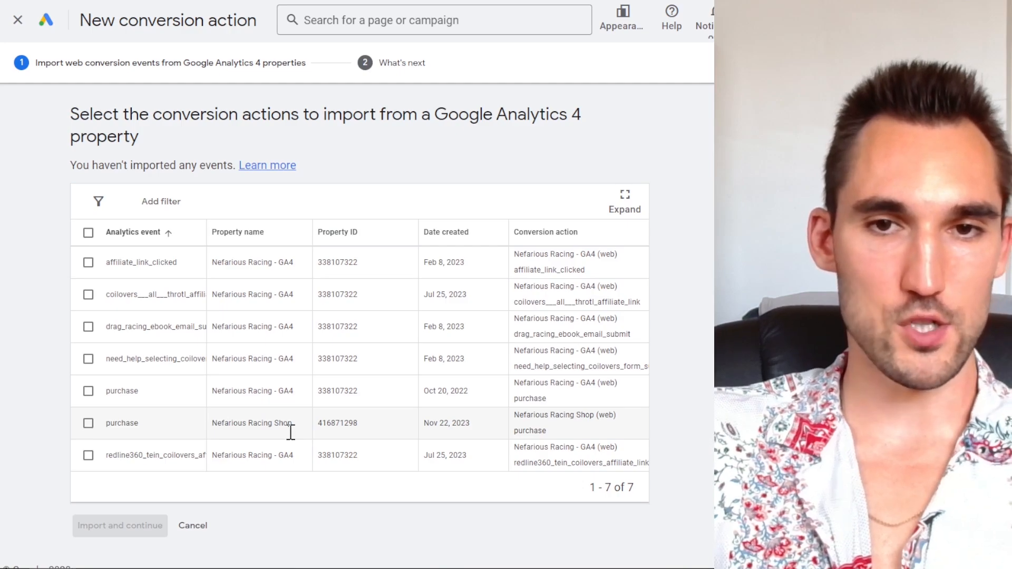
pyautogui.click(89, 424)
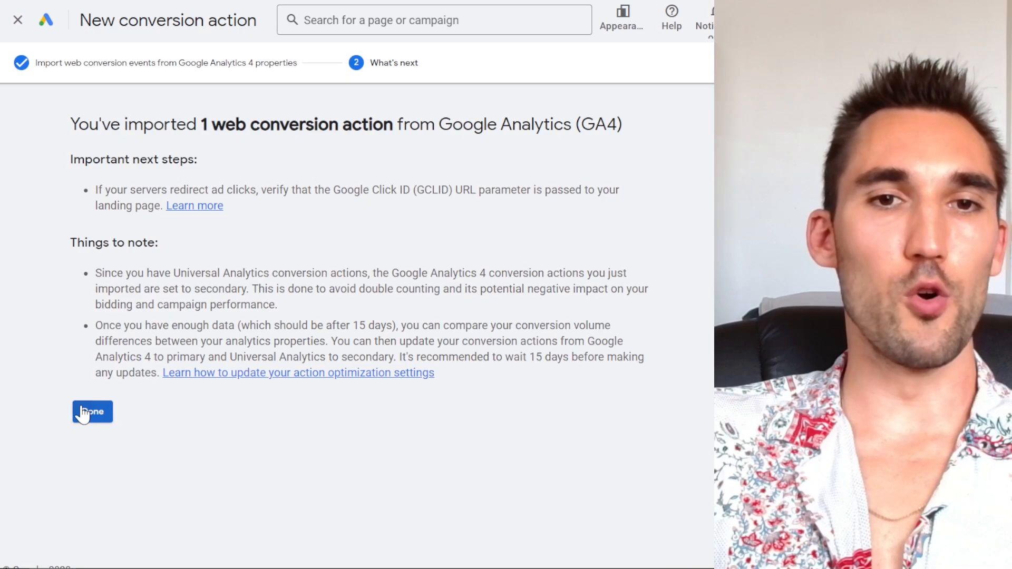
pyautogui.click(83, 412)
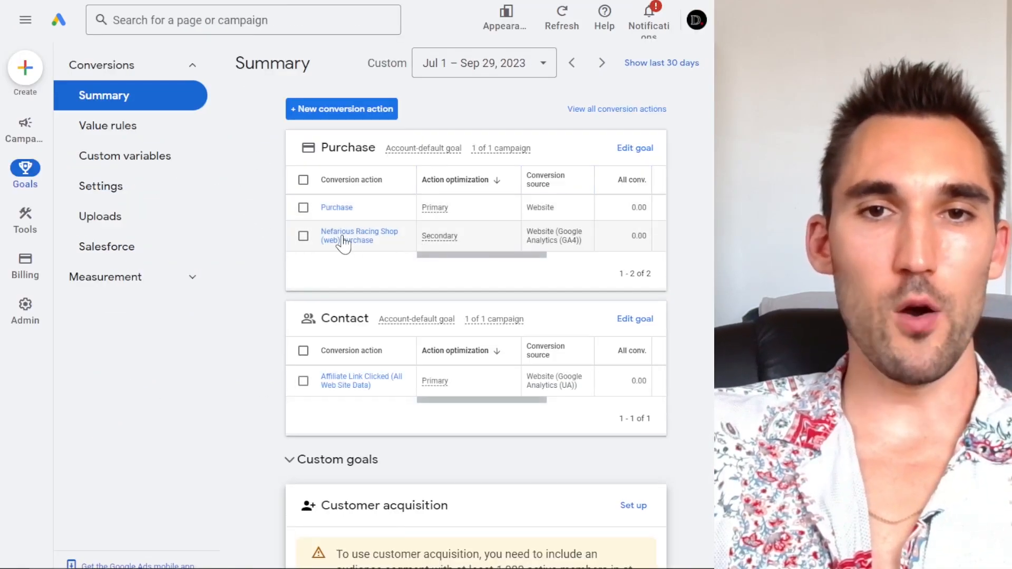
# - Set the imported Nefarious Racing Shop (web) purchase conversion as a primary action used for bidding optimization and save it
pyautogui.tripleClick(585, 233)
pyautogui.moveTo(507, 255)
pyautogui.mouseDown()
pyautogui.moveTo(639, 271)
pyautogui.moveTo(490, 267)
pyautogui.mouseUp()
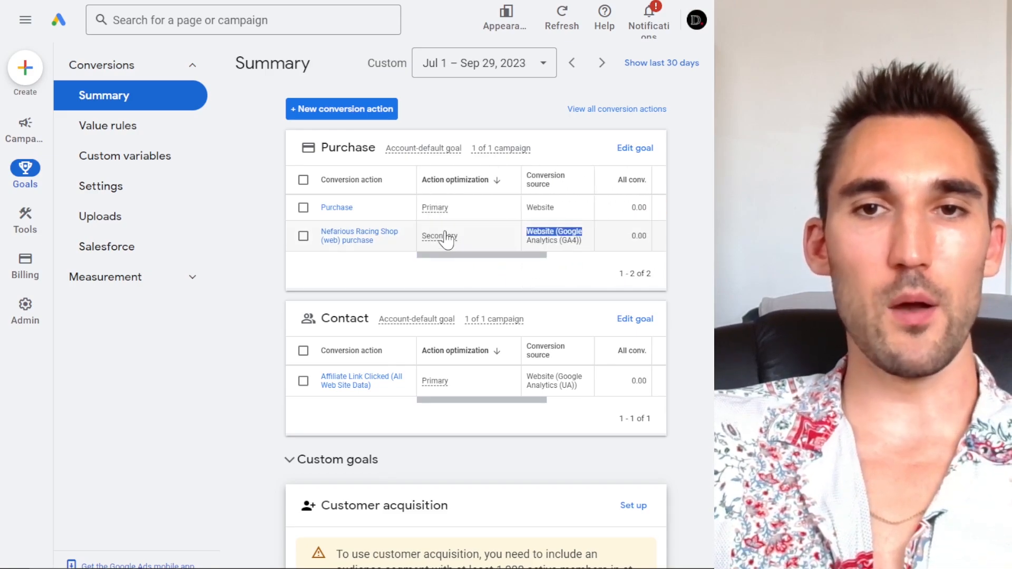
pyautogui.moveTo(438, 239)
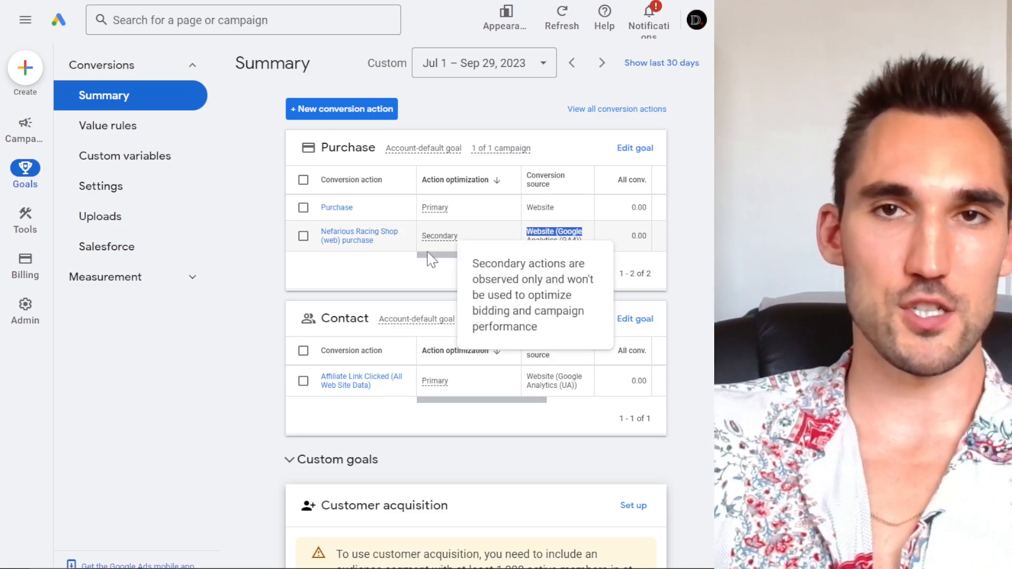
pyautogui.click(345, 237)
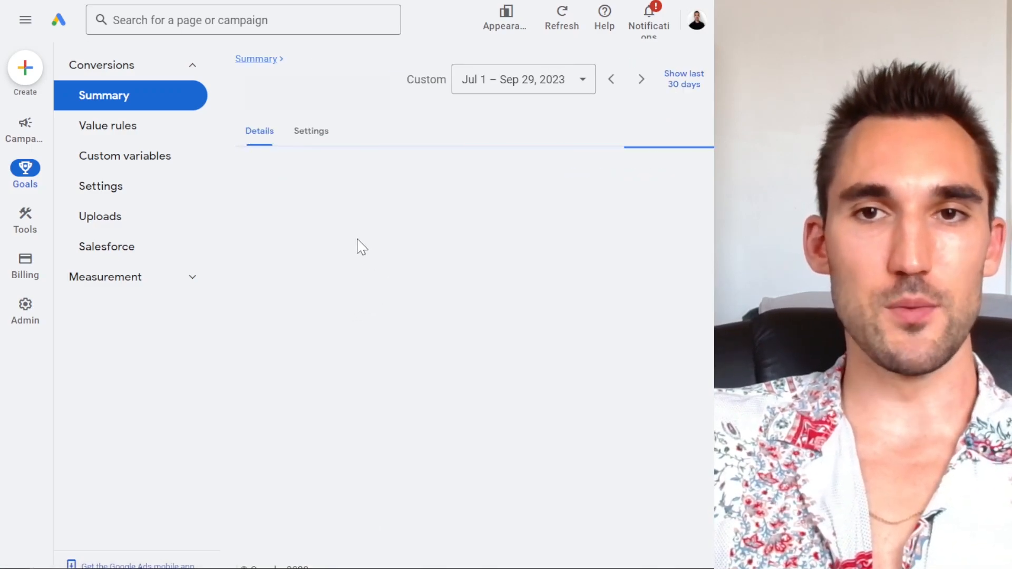
pyautogui.scroll(-3, 596, 293)
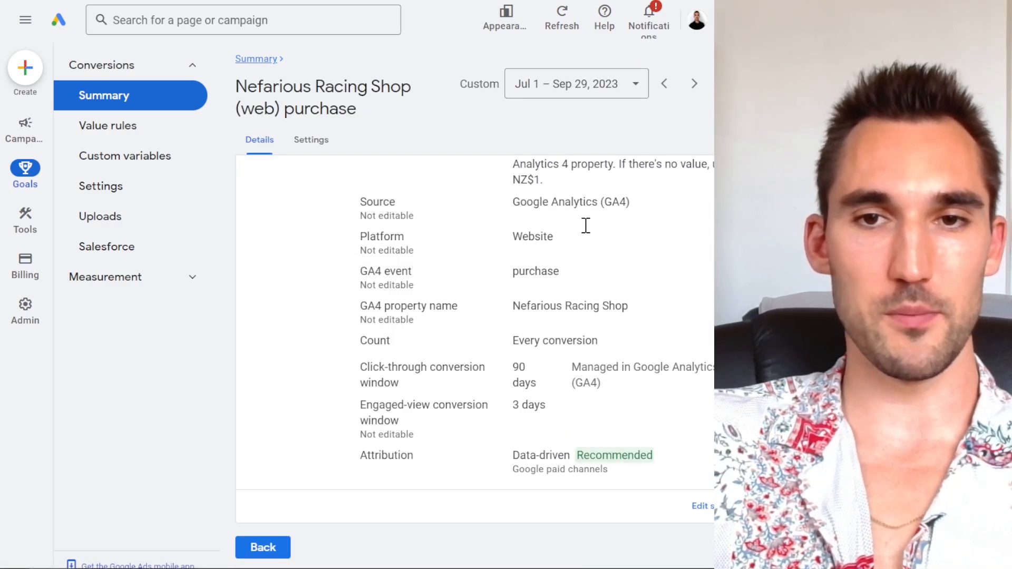
pyautogui.click(703, 485)
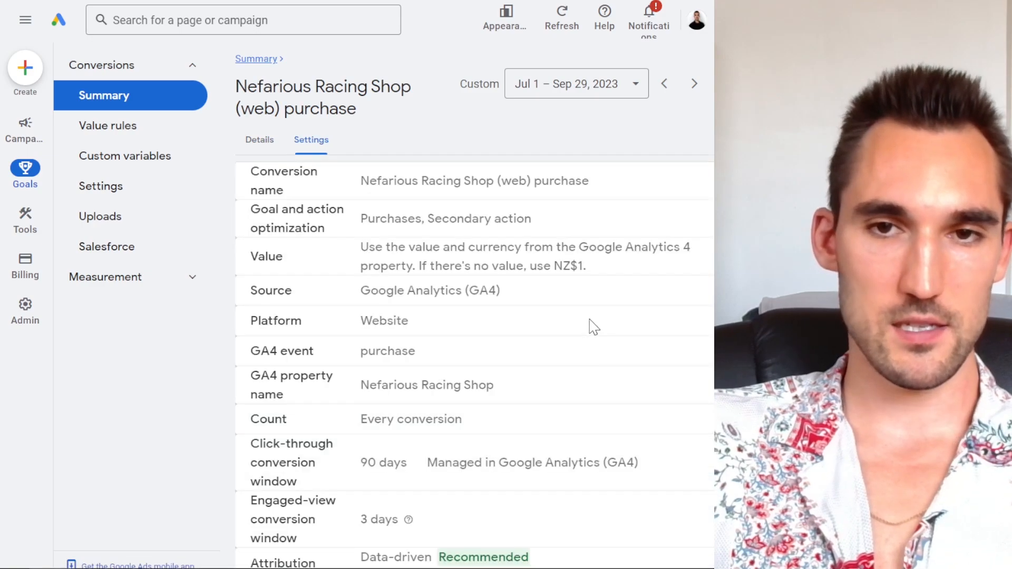
pyautogui.click(464, 367)
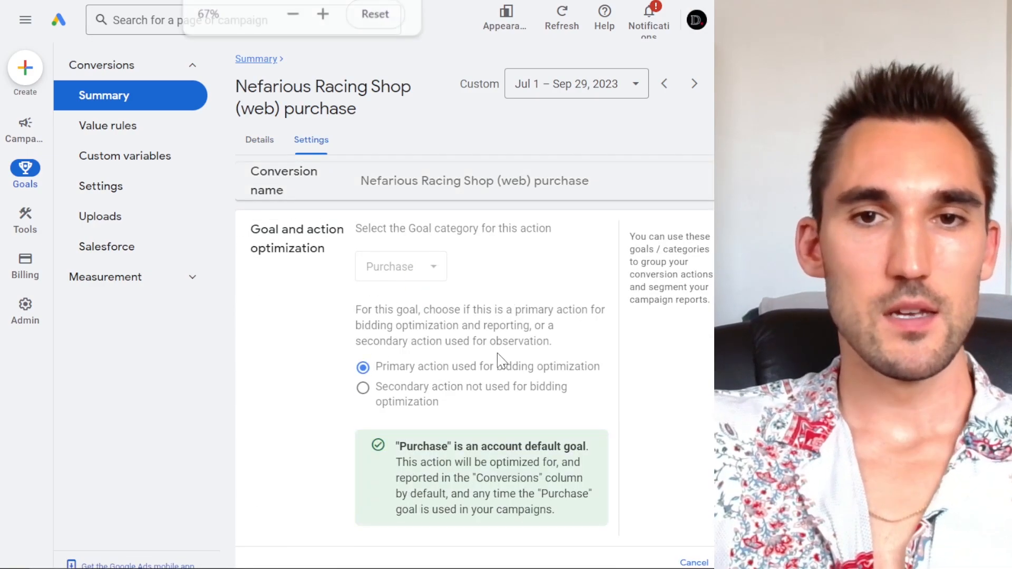
pyautogui.scroll(-2, 430, 294)
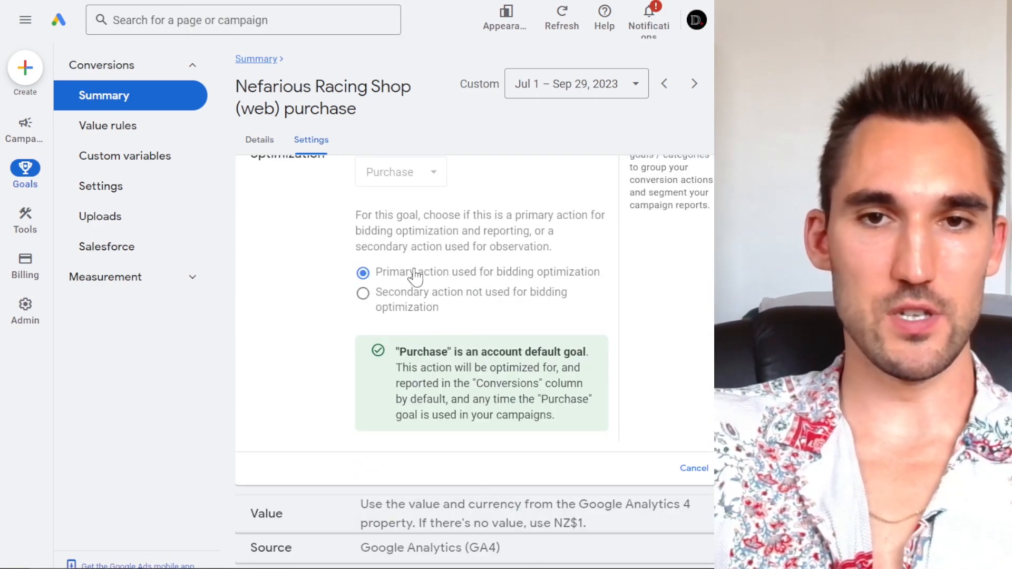
pyautogui.hotkey('ctrl', '-')
pyautogui.hotkey('ctrl', '-')
pyautogui.click(646, 331)
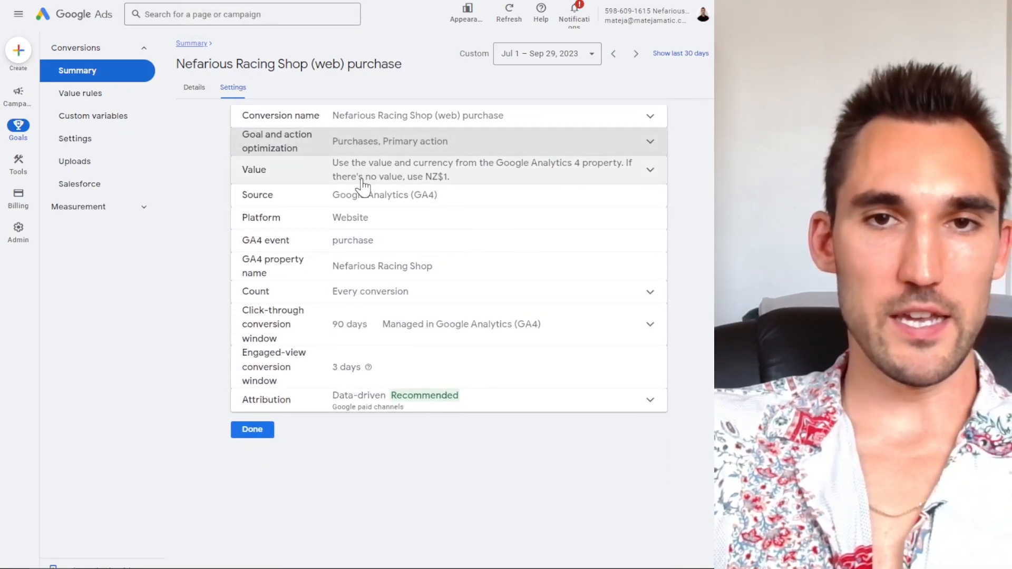
# - Save the conversion's value setting with the Google Analytics 4 property value and a default of NZD 1, and return to the conversions summary
pyautogui.click(372, 175)
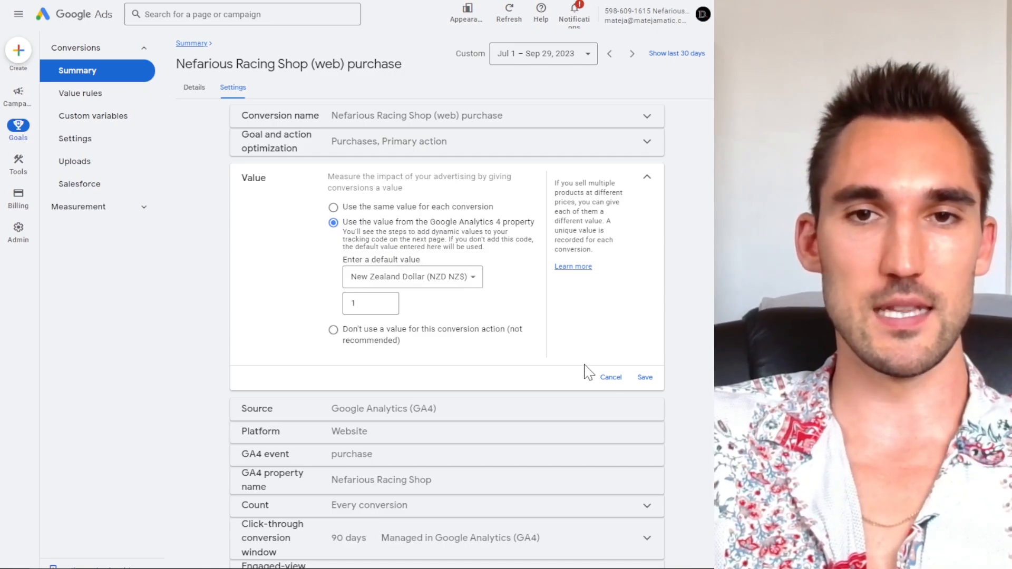
pyautogui.click(643, 385)
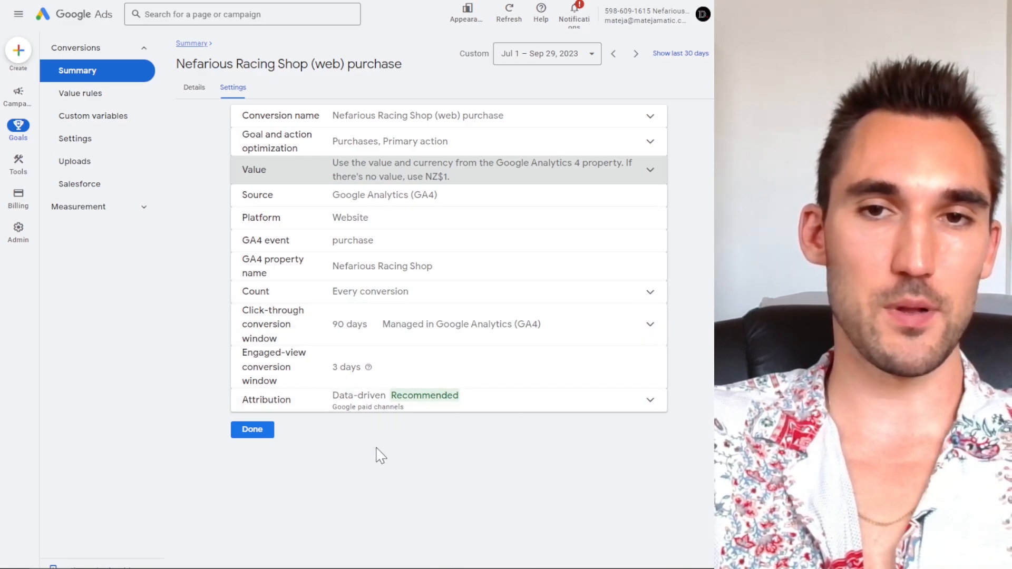
pyautogui.click(266, 433)
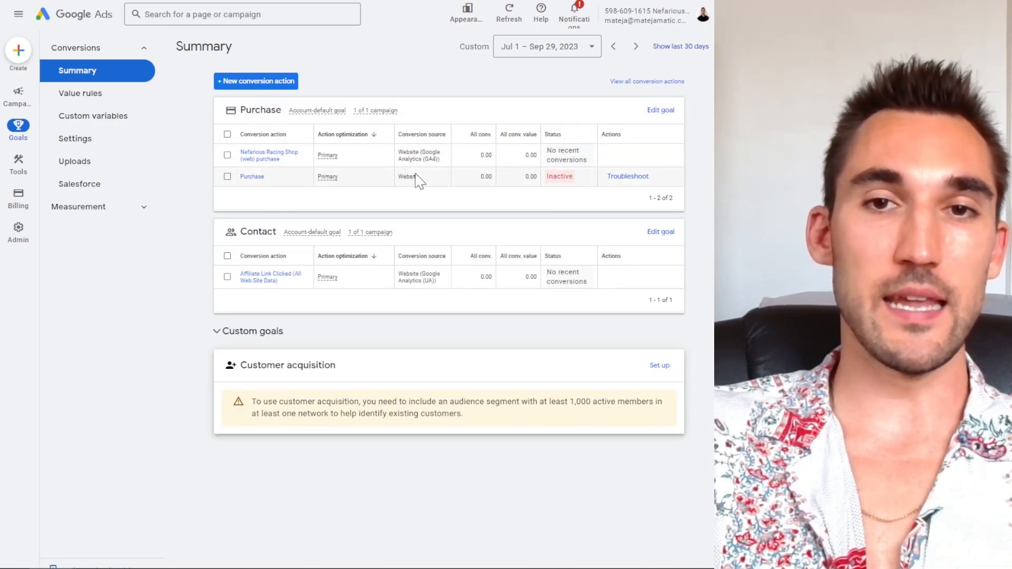
pyautogui.moveTo(421, 178); pyautogui.dragTo(699, 181)
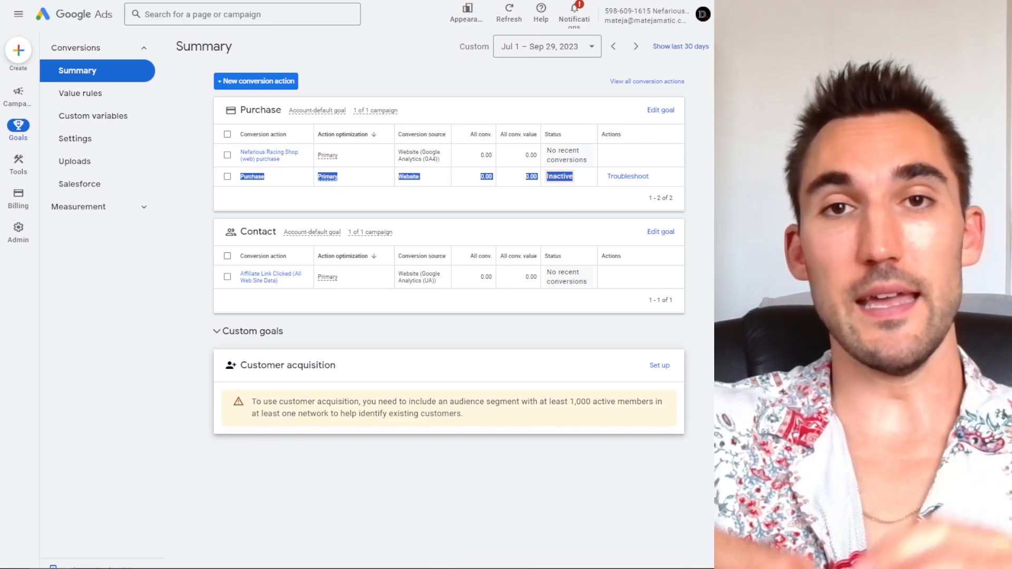
pyautogui.click(698, 164)
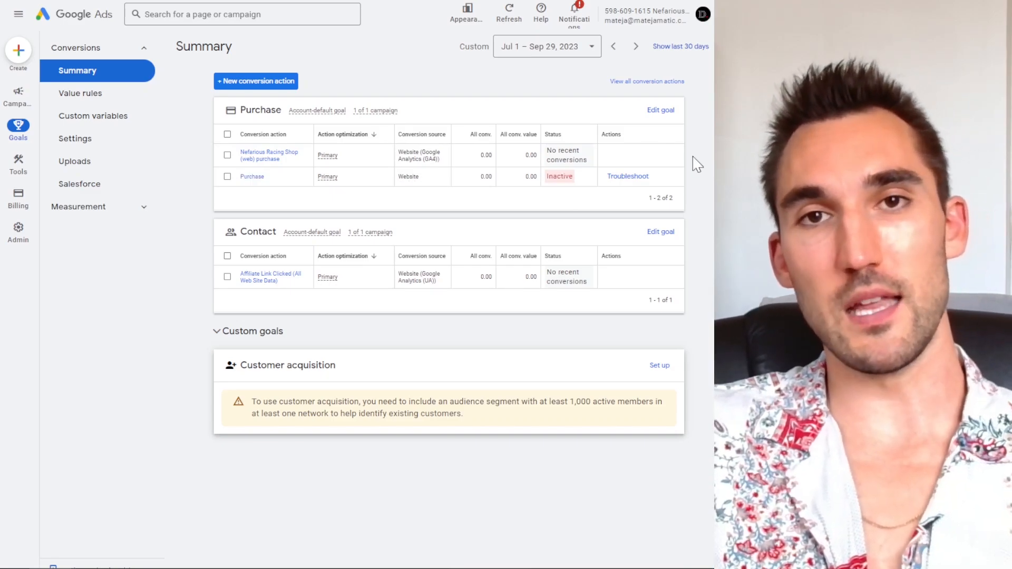